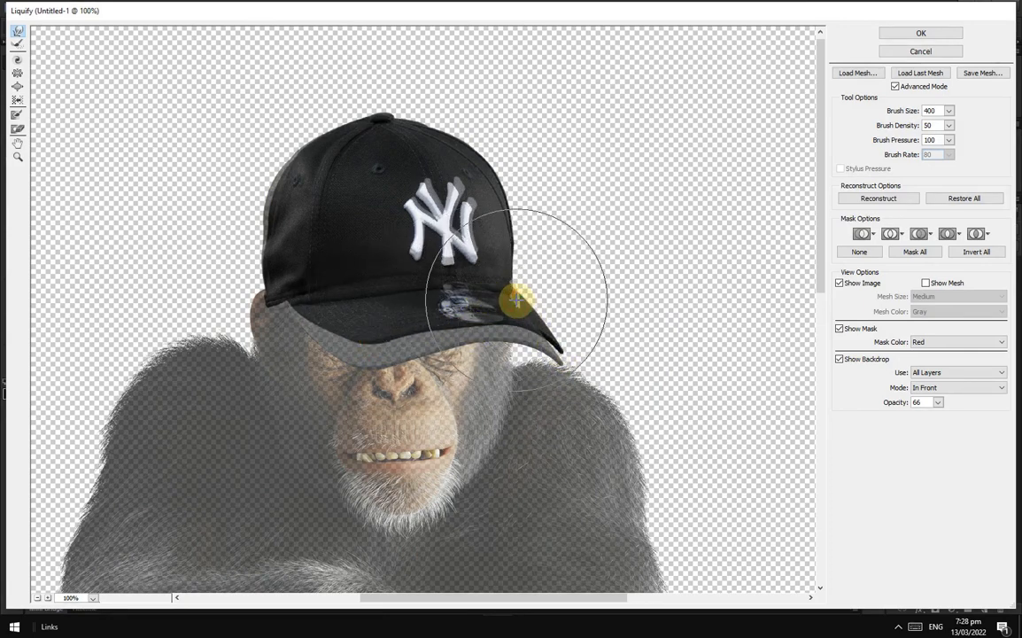
# Step: Reshape the cap's brim and crown in Liquify with a brush size of 400 and apply the filter
pyautogui.moveTo(465, 323); pyautogui.dragTo(431, 317)
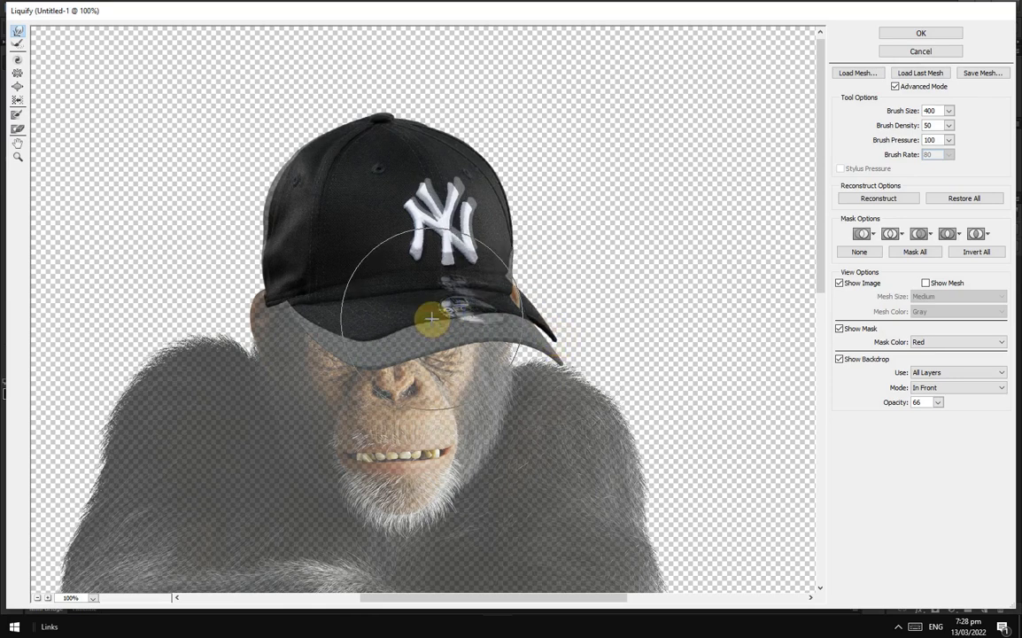
pyautogui.moveTo(390, 267); pyautogui.dragTo(461, 308)
pyautogui.moveTo(520, 331)
pyautogui.mouseDown()
pyautogui.moveTo(551, 312)
pyautogui.moveTo(532, 327)
pyautogui.moveTo(370, 349)
pyautogui.moveTo(486, 326)
pyautogui.moveTo(606, 344)
pyautogui.mouseUp()
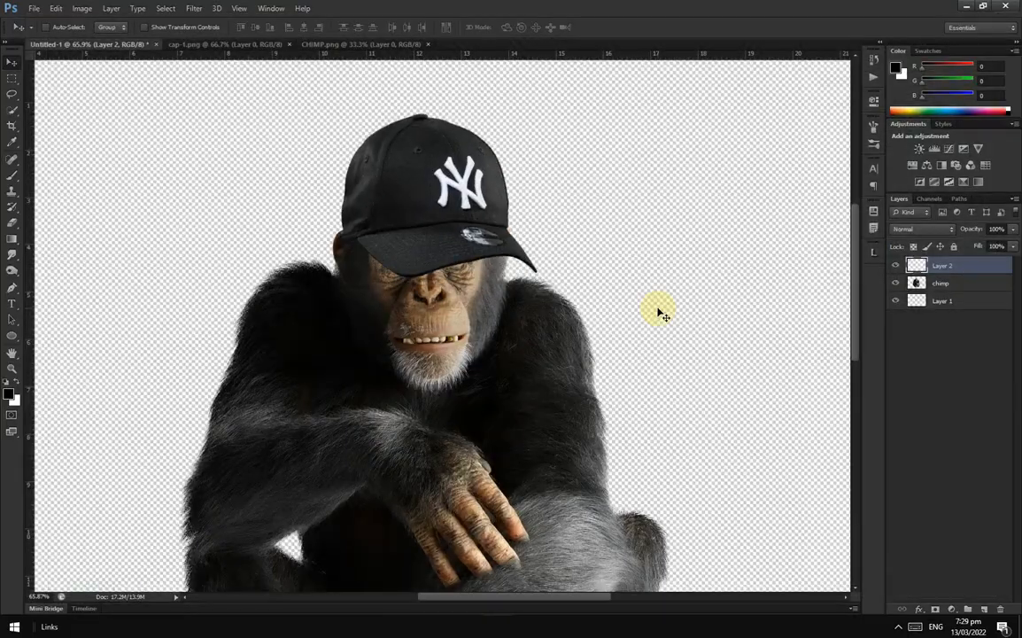
# Step: Rotate the cap about -4° and move it slightly up and left on the chimp's head
pyautogui.scroll(1, 657, 310)
pyautogui.scroll(3, 483, 132)
pyautogui.hotkey('ctrl', 't')
pyautogui.moveTo(567, 315); pyautogui.dragTo(574, 292)
pyautogui.moveTo(412, 240); pyautogui.dragTo(397, 218)
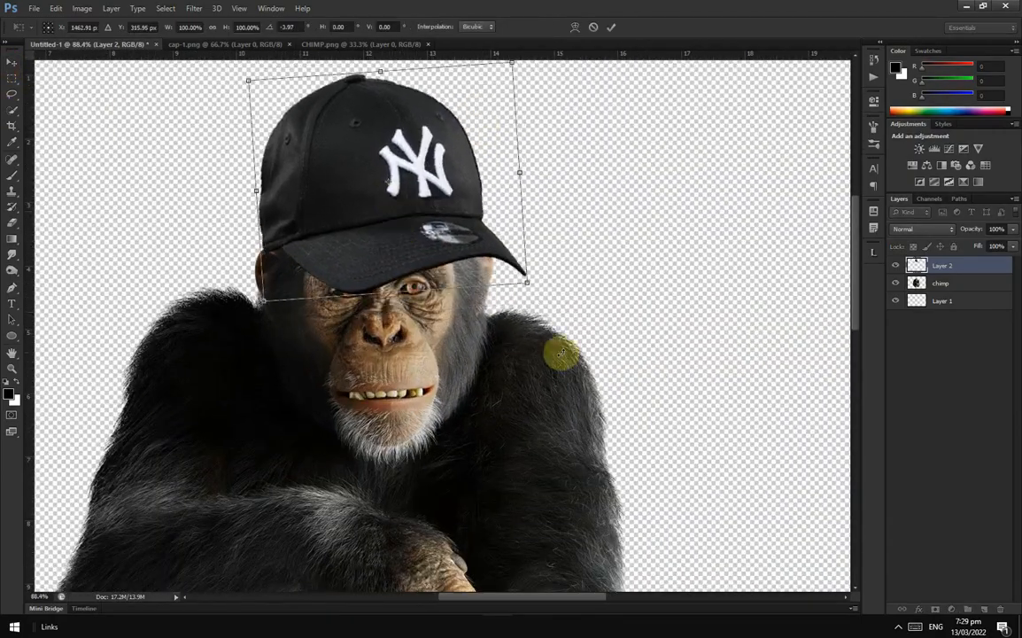
pyautogui.scroll(-2, 547, 347)
pyautogui.press('Return')
pyautogui.scroll(3, 408, 312)
pyautogui.scroll(-4, 454, 213)
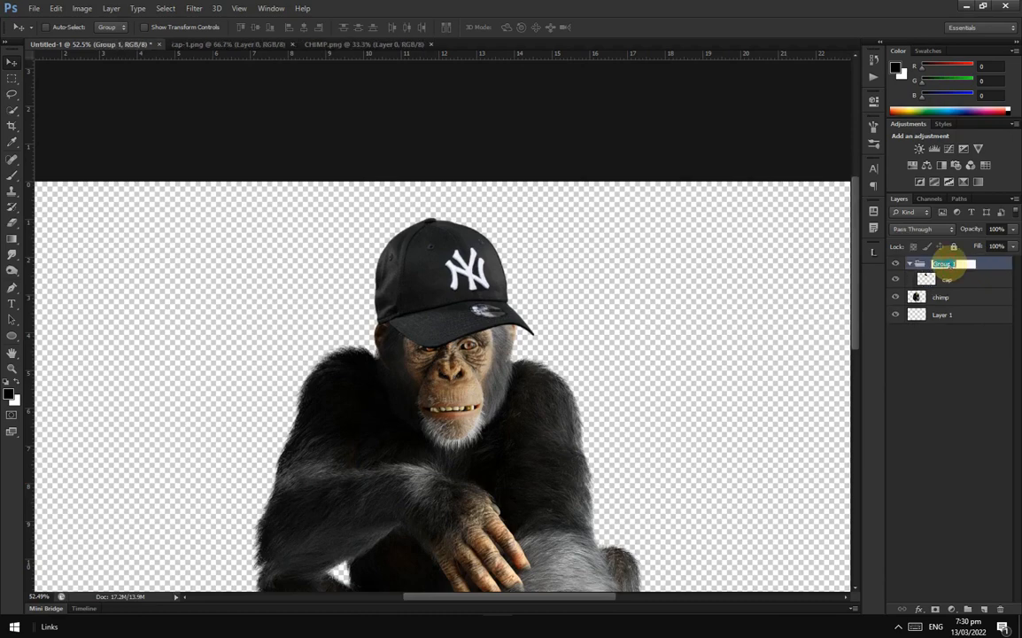
# Step: Name the cap layer's group "cap" and add an Exposure adjustment inside it with exposure at about -6.11
pyautogui.write('cap')
pyautogui.press('Return')
pyautogui.click(952, 609)
pyautogui.click(958, 413)
pyautogui.moveTo(770, 162); pyautogui.dragTo(722, 162)
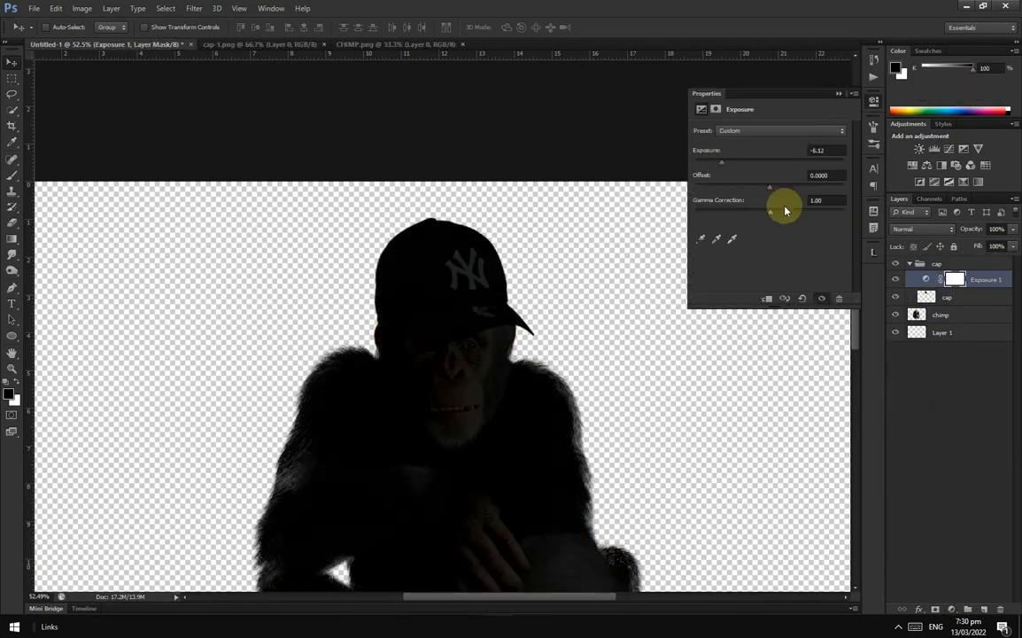
# Step: Invert the Exposure layer's mask and rename the layer "shadows", placed beneath the cap layer
pyautogui.hotkey('ctrl', 'i')
pyautogui.doubleClick(983, 299)
pyautogui.write('shadows')
pyautogui.press('Return')
# Step: Paint a soft shadow on the shadows mask under the cap's brim with a brush at 1% flow
pyautogui.scroll(3, 460, 345)
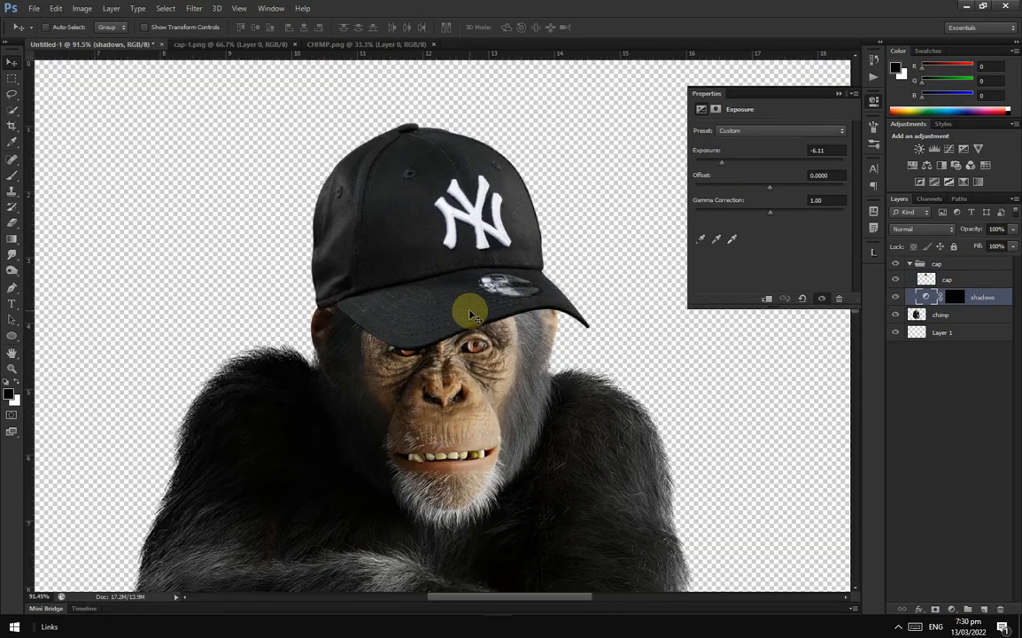
pyautogui.rightClick(11, 176)
pyautogui.click(55, 175)
pyautogui.click(954, 297)
pyautogui.rightClick(541, 371)
pyautogui.moveTo(627, 388); pyautogui.dragTo(545, 388)
pyautogui.click(487, 334)
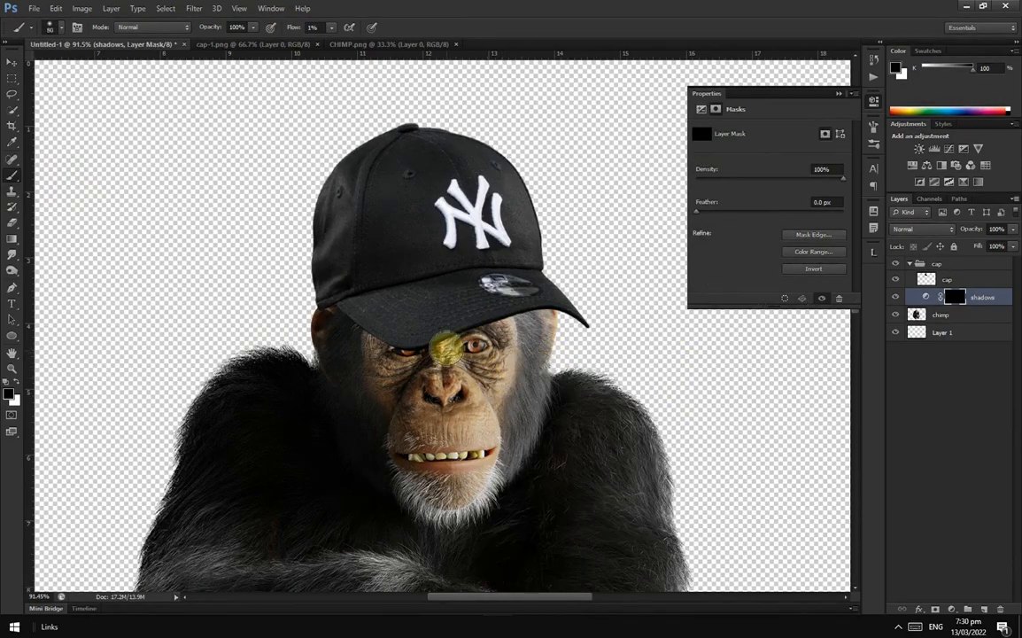
pyautogui.scroll(3, 416, 337)
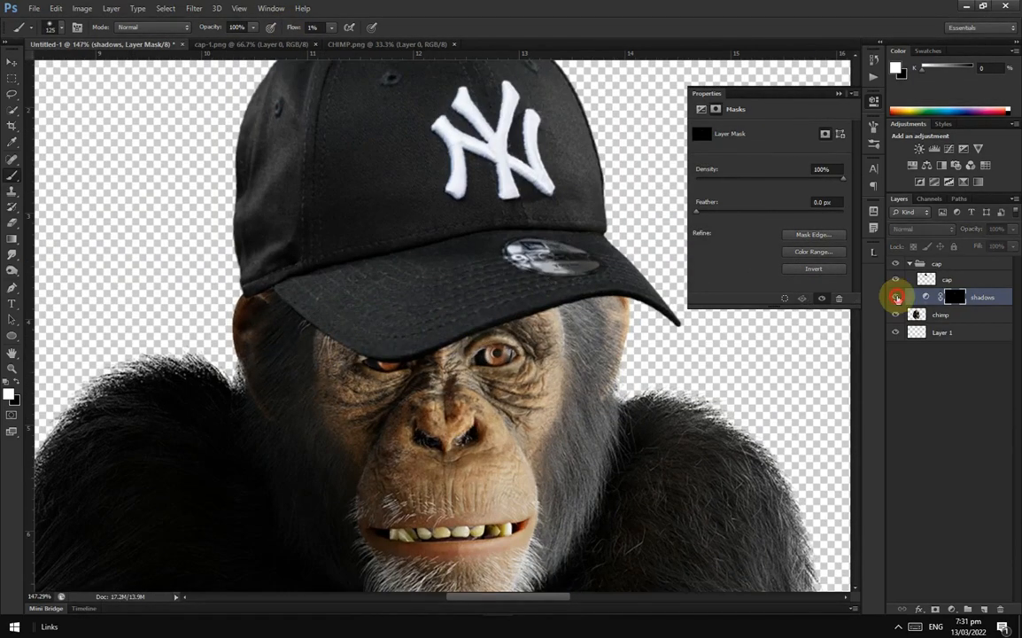
# Step: Liquify the cap layer to raise the brim's front edge above the chimp's eyes
pyautogui.scroll(-3, 408, 377)
pyautogui.click(194, 8)
pyautogui.click(217, 113)
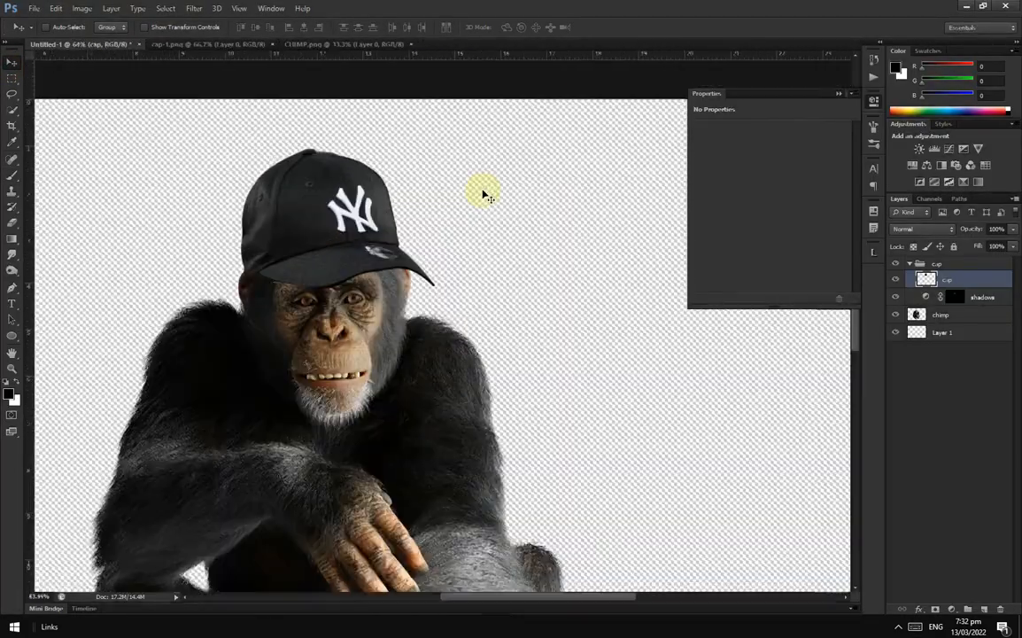
# Step: Try Puppet Warp on the cap, adding pins and bending the brim's tip upward
pyautogui.scroll(3, 469, 208)
pyautogui.click(56, 8)
pyautogui.click(91, 222)
pyautogui.scroll(6, 415, 301)
pyautogui.click(359, 255)
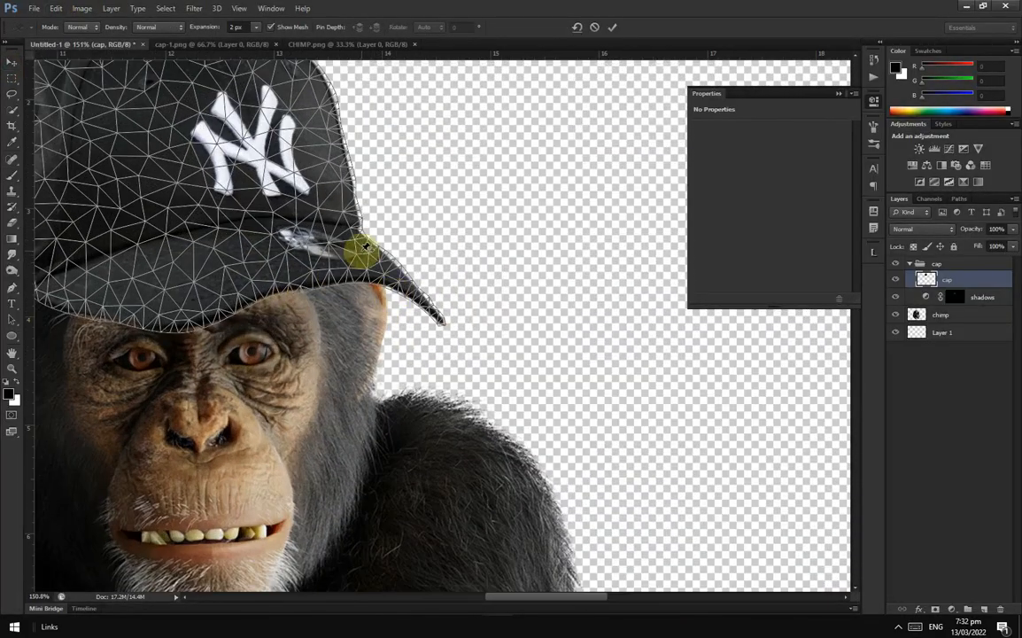
pyautogui.click(256, 147)
pyautogui.scroll(1, 422, 345)
pyautogui.moveTo(415, 287); pyautogui.dragTo(405, 245)
pyautogui.scroll(1, 403, 269)
pyautogui.scroll(-4, 389, 297)
pyautogui.scroll(4, 410, 292)
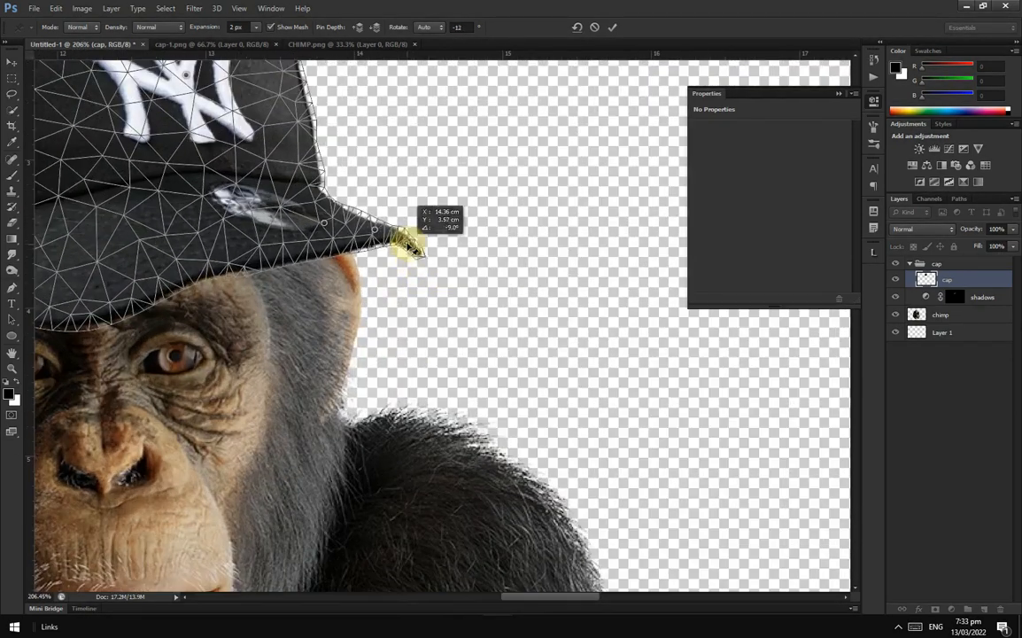
# Step: Try pinning the crown and pulling the brim's front edge downward, then apply the Puppet Warp
pyautogui.scroll(-5, 363, 301)
pyautogui.click(146, 281)
pyautogui.click(219, 111)
pyautogui.moveTo(278, 285); pyautogui.dragTo(251, 304)
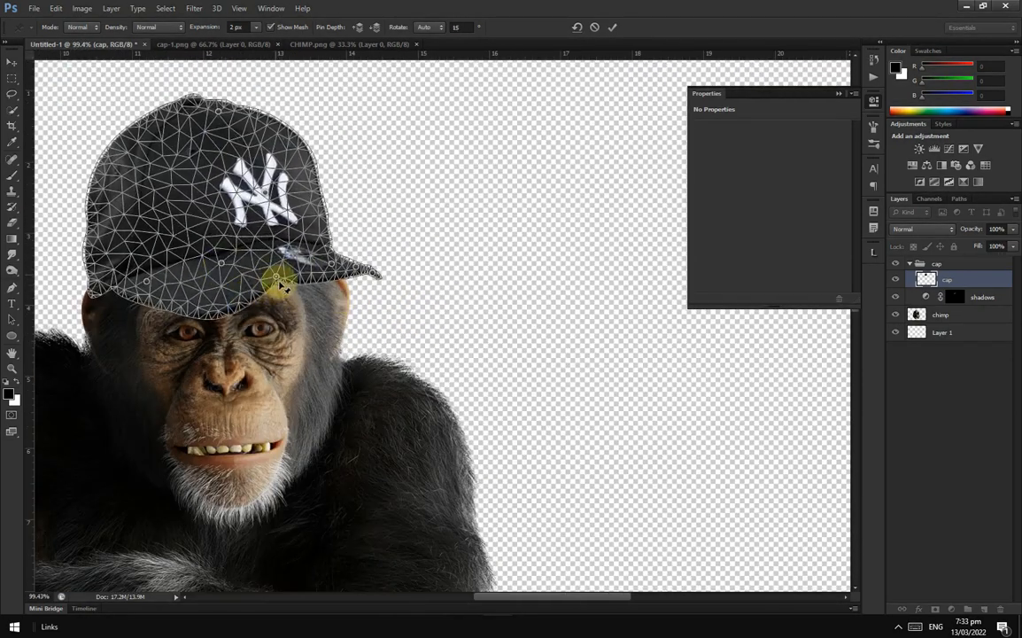
pyautogui.click(612, 27)
pyautogui.scroll(-8, 559, 229)
pyautogui.scroll(10, 425, 341)
pyautogui.scroll(-6, 452, 294)
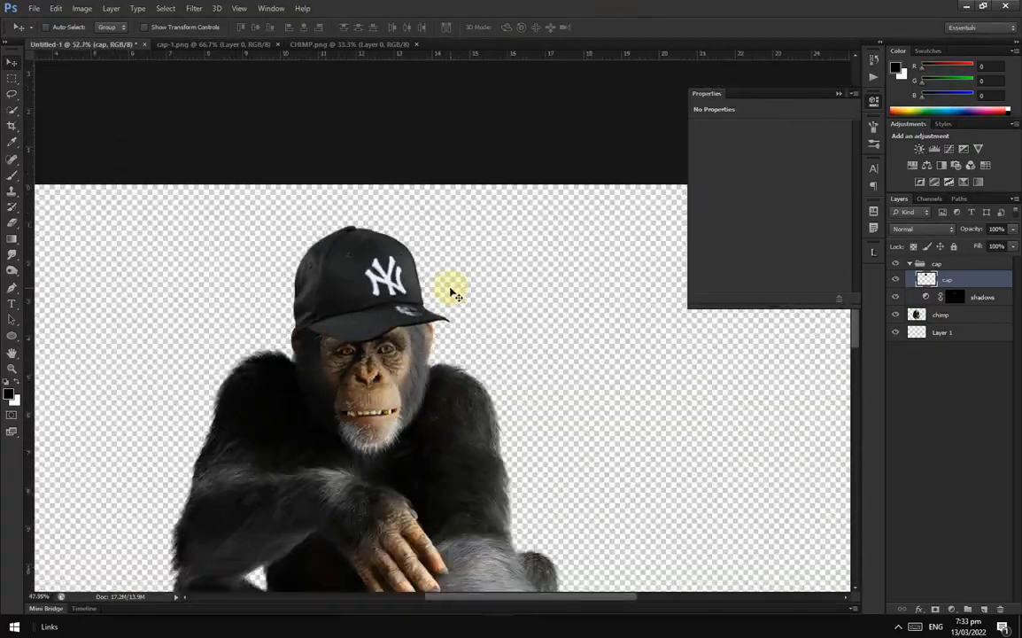
# Step: Add a layer mask to the cap layer and set up a black brush at 100% flow to paint on it
pyautogui.scroll(4, 452, 294)
pyautogui.scroll(-2, 505, 151)
pyautogui.scroll(4, 515, 182)
pyautogui.click(935, 609)
pyautogui.press('b')
pyautogui.rightClick(440, 328)
pyautogui.click(506, 395)
pyautogui.click(17, 382)
pyautogui.moveTo(294, 28); pyautogui.dragTo(403, 34)
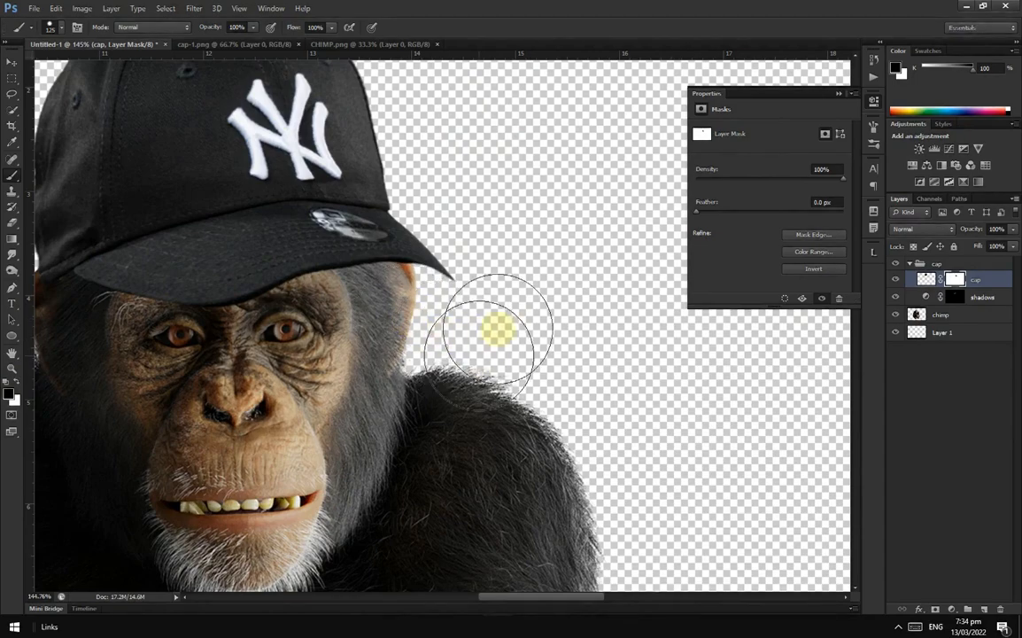
# Step: Remove the layer mask from the cap layer
pyautogui.scroll(-3, 469, 354)
pyautogui.click(12, 62)
pyautogui.rightClick(954, 279)
pyautogui.click(902, 301)
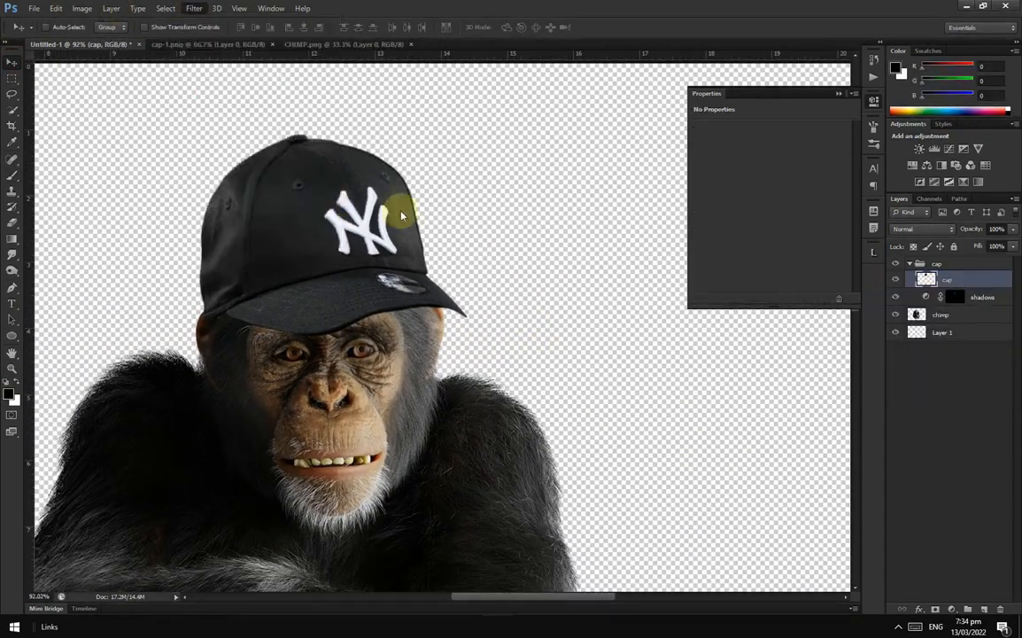
# Step: Refine the brim's curve on the cap layer in Liquify with a brush size of 300 and apply it
pyautogui.hotkey('ctrl', 'shift', 'x')
pyautogui.scroll(2, 465, 152)
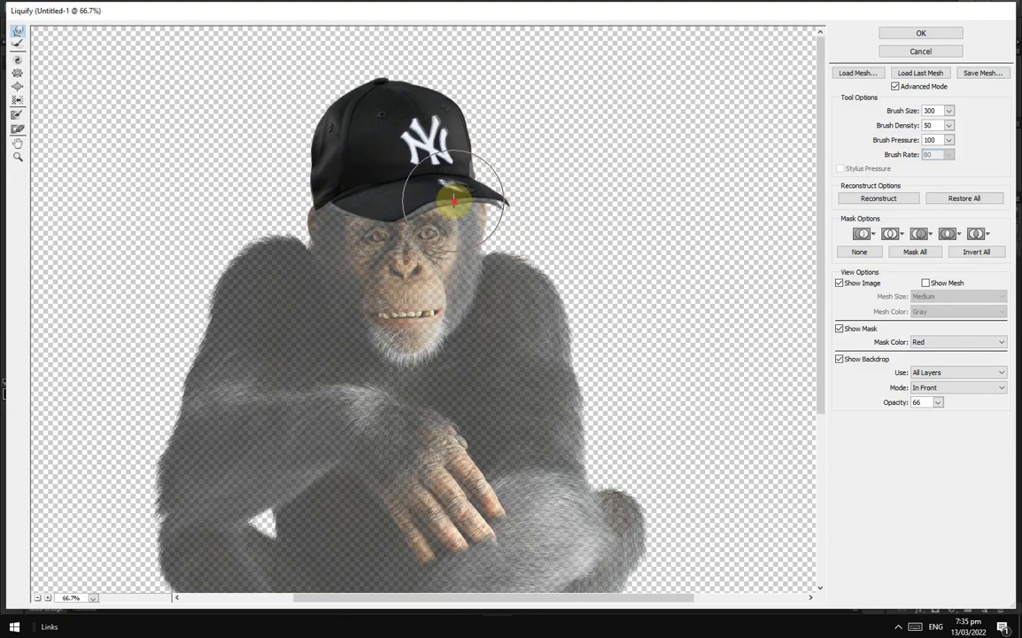
pyautogui.click(940, 35)
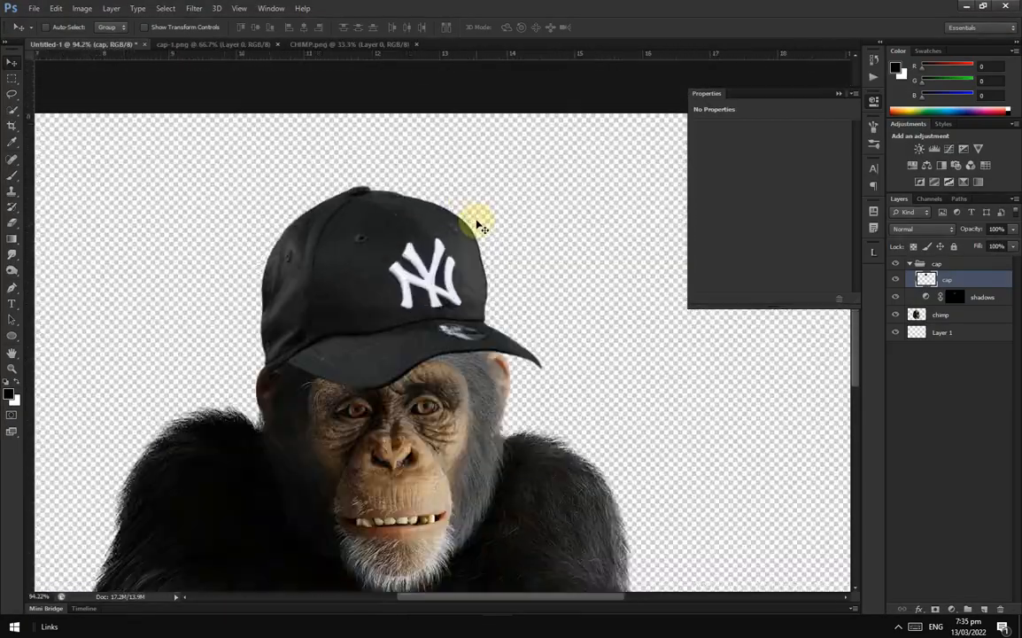
# Step: Move the cap slightly lower onto the chimp's head
pyautogui.scroll(3, 478, 227)
pyautogui.scroll(-8, 476, 228)
pyautogui.scroll(4, 471, 141)
pyautogui.moveTo(421, 158); pyautogui.dragTo(423, 179)
pyautogui.scroll(-4, 479, 119)
pyautogui.scroll(5, 449, 170)
# Step: Scale the cap to about 99.6% width and 99.4% height, warp its shape and apply the transform
pyautogui.hotkey('ctrl', 't')
pyautogui.moveTo(523, 269)
pyautogui.mouseDown()
pyautogui.moveTo(534, 285)
pyautogui.moveTo(525, 269)
pyautogui.moveTo(526, 281)
pyautogui.mouseUp()
pyautogui.rightClick(454, 206)
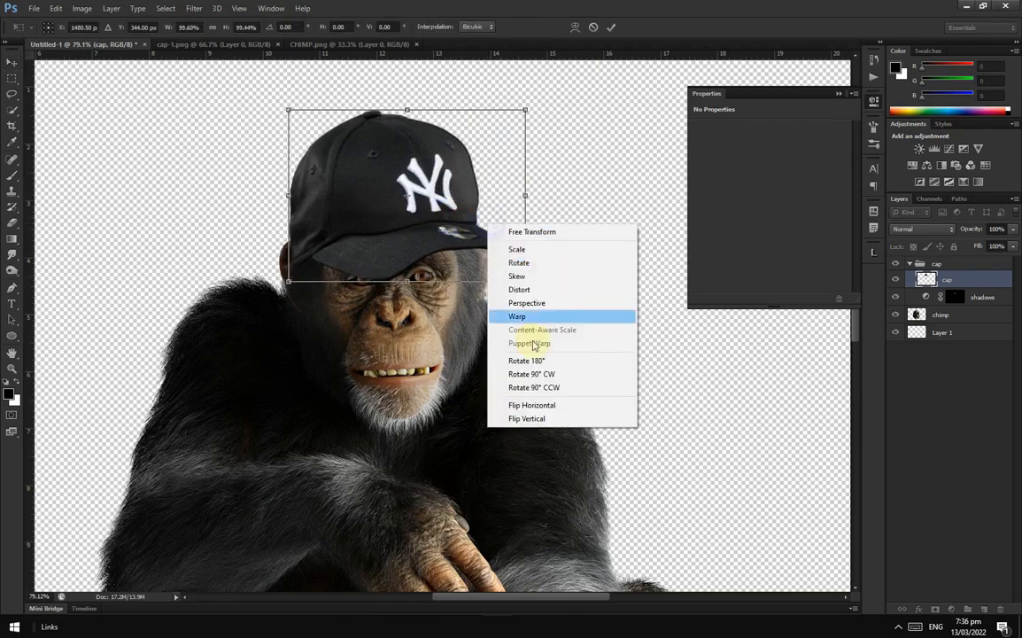
pyautogui.click(518, 282)
pyautogui.click(609, 30)
pyautogui.scroll(-3, 498, 297)
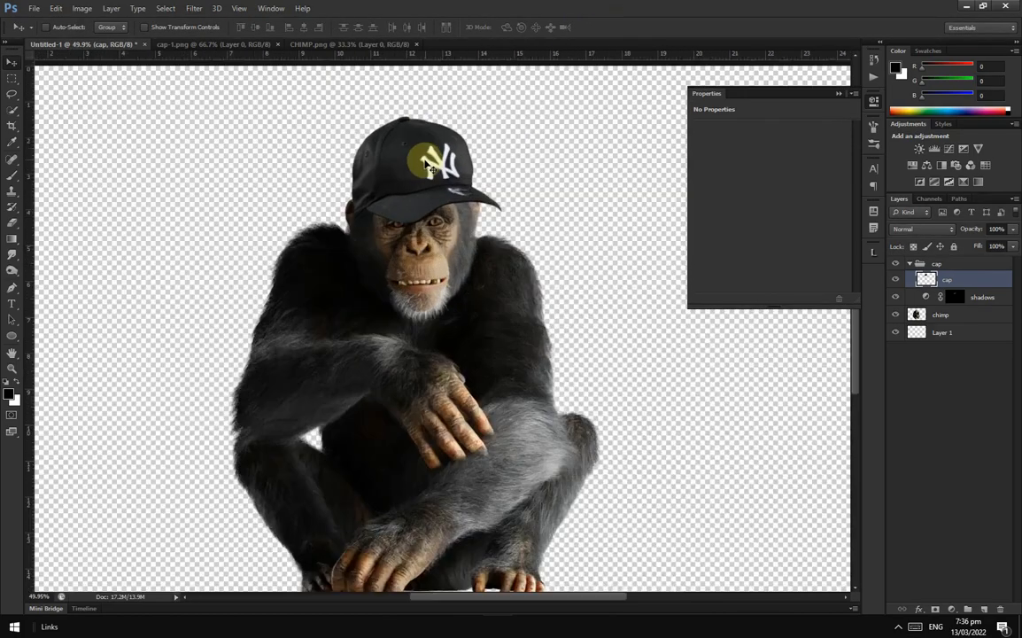
# Step: Adjust the cap's shape once more with a second warp transform around the brim
pyautogui.scroll(3, 424, 155)
pyautogui.rightClick(464, 242)
pyautogui.click(554, 326)
pyautogui.press('Return')
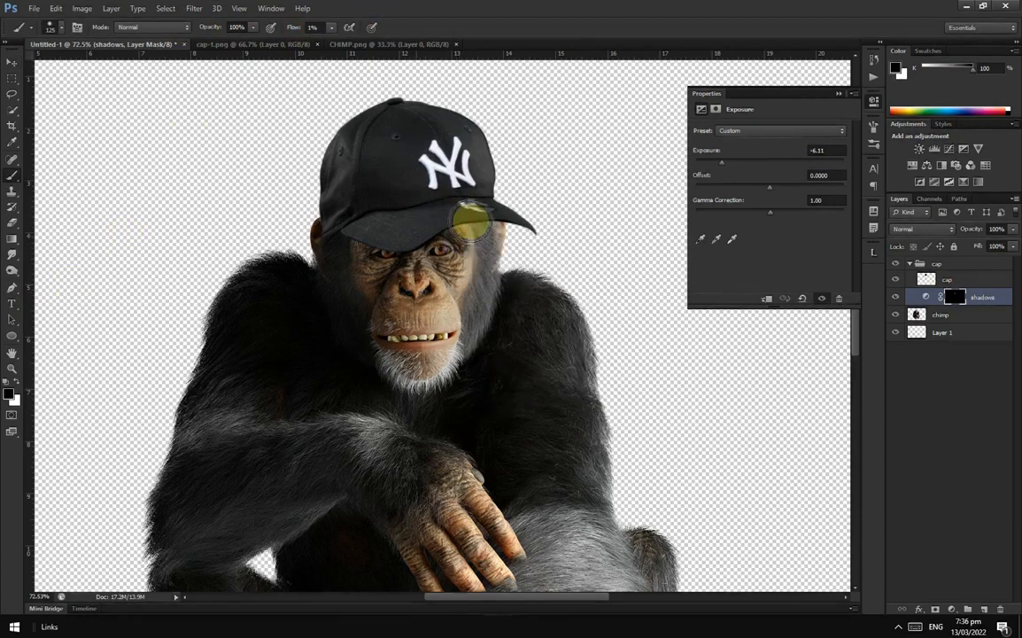
# Step: Paint more shadow below the brim on the shadows mask with a white 125 px brush at 1% flow
pyautogui.scroll(4, 483, 213)
pyautogui.press('x')
pyautogui.moveTo(188, 248)
pyautogui.mouseDown()
pyautogui.moveTo(202, 279)
pyautogui.moveTo(401, 268)
pyautogui.moveTo(460, 186)
pyautogui.moveTo(189, 257)
pyautogui.mouseUp()
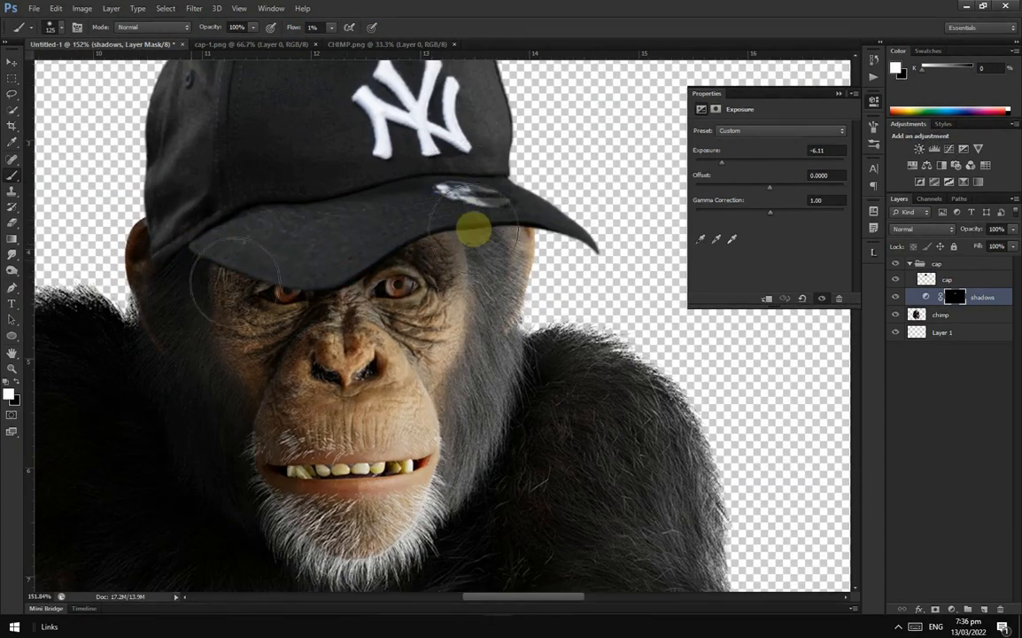
pyautogui.scroll(-4, 539, 200)
pyautogui.scroll(-5, 598, 239)
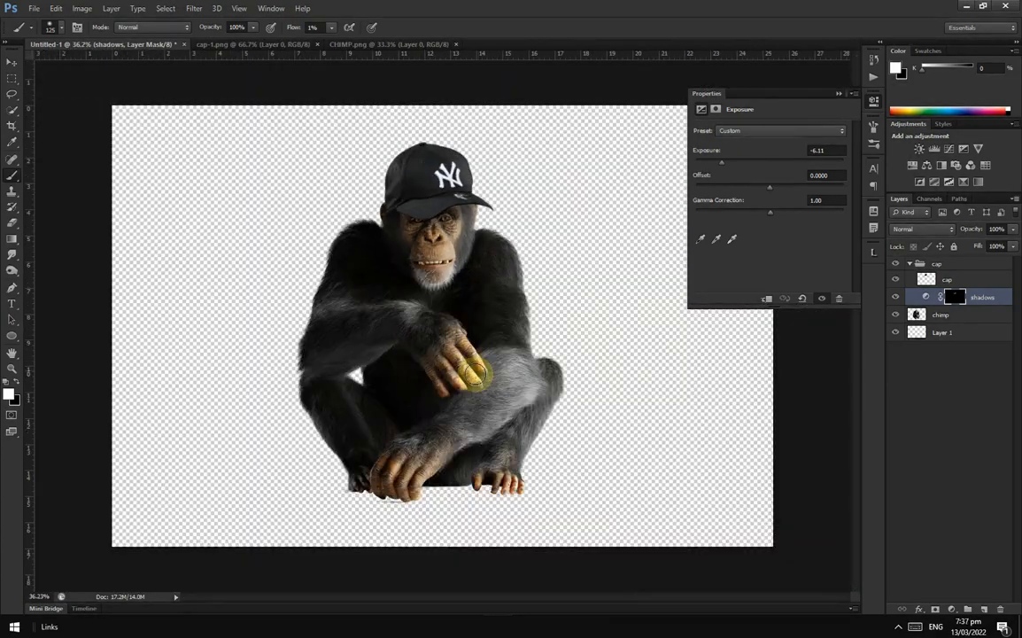
# Step: Collapse the cap group and add a new empty layer above it
pyautogui.click(839, 93)
pyautogui.click(937, 264)
pyautogui.click(910, 263)
pyautogui.click(984, 609)
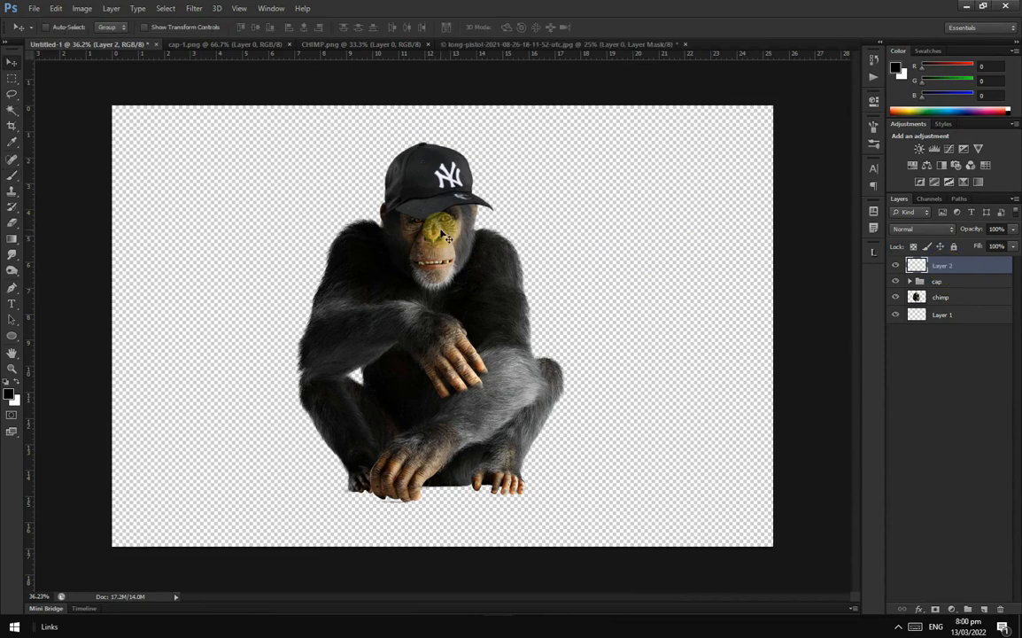
# Step: Delete the empty layer above the cap group
pyautogui.rightClick(945, 265)
pyautogui.click(855, 205)
pyautogui.click(484, 230)
# Step: Bring the masked pistol from the long-pistol document into the chimp composition and scale it down
pyautogui.click(550, 44)
pyautogui.moveTo(527, 228); pyautogui.dragTo(377, 269)
pyautogui.hotkey('ctrl', 't')
pyautogui.moveTo(90, 201); pyautogui.dragTo(270, 302)
pyautogui.click(611, 27)
# Step: Scale the pistol to about 56.6%, rotate it about 37° and place it over the chimp's upper hand
pyautogui.moveTo(304, 365); pyautogui.dragTo(427, 330)
pyautogui.hotkey('ctrl', 't')
pyautogui.moveTo(397, 285); pyautogui.dragTo(417, 298)
pyautogui.scroll(6, 502, 338)
pyautogui.scroll(4, 503, 338)
pyautogui.moveTo(611, 416); pyautogui.dragTo(659, 418)
pyautogui.moveTo(543, 394); pyautogui.dragTo(537, 383)
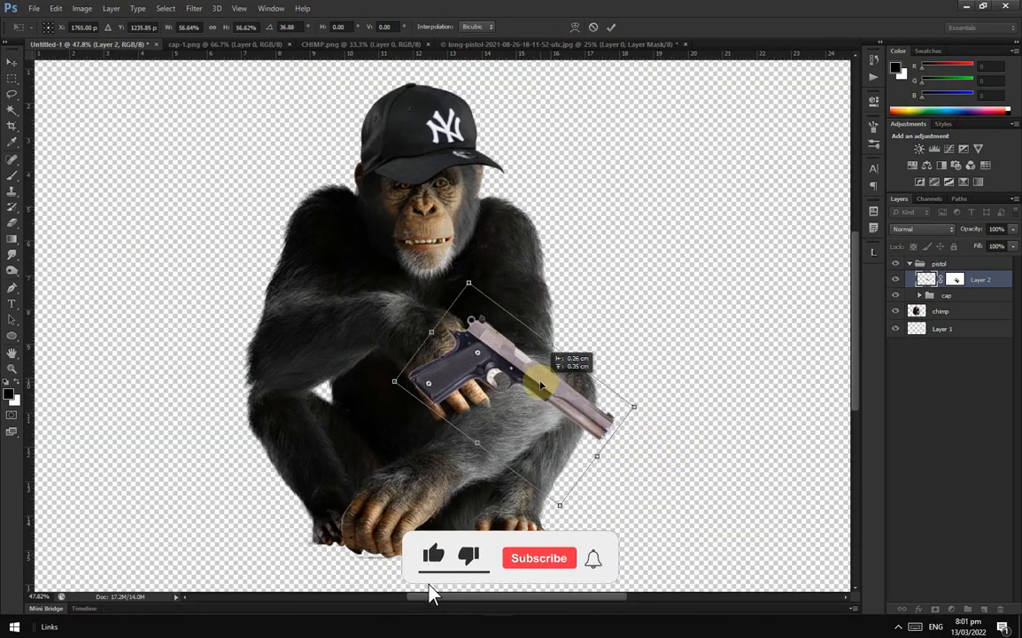
# Step: Fine-tune the pistol's size and position over the fingers and apply the transform
pyautogui.scroll(5, 551, 404)
pyautogui.moveTo(299, 367); pyautogui.dragTo(320, 370)
pyautogui.moveTo(534, 368); pyautogui.dragTo(531, 368)
pyautogui.press('Return')
# Step: Lower the pistol layer's opacity so the chimp's fingers show through the grip
pyautogui.scroll(3, 439, 337)
pyautogui.scroll(2, 438, 337)
pyautogui.click(955, 279)
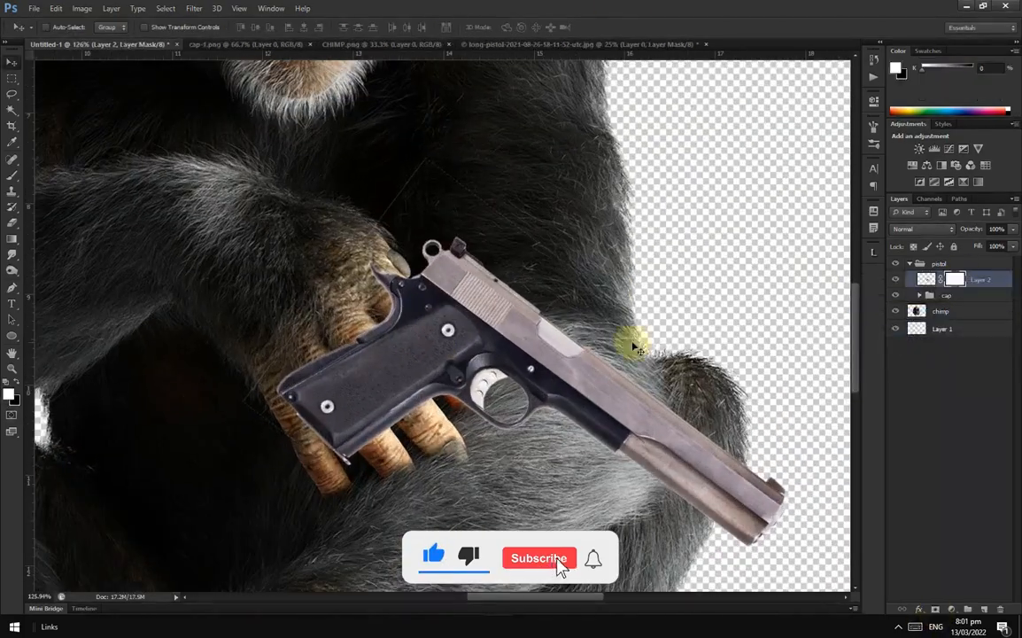
pyautogui.moveTo(971, 228); pyautogui.dragTo(944, 229)
# Step: Reshape the chimp's fingers around the pistol's grip with Liquify on the chimp layer
pyautogui.click(941, 311)
pyautogui.click(194, 9)
pyautogui.click(210, 90)
pyautogui.moveTo(425, 382); pyautogui.dragTo(446, 365)
pyautogui.click(921, 33)
pyautogui.scroll(-5, 523, 358)
pyautogui.scroll(5, 366, 458)
# Step: Hide the pistol layer and trace the gaps between the chimp's fingers with the Pen tool
pyautogui.press('p')
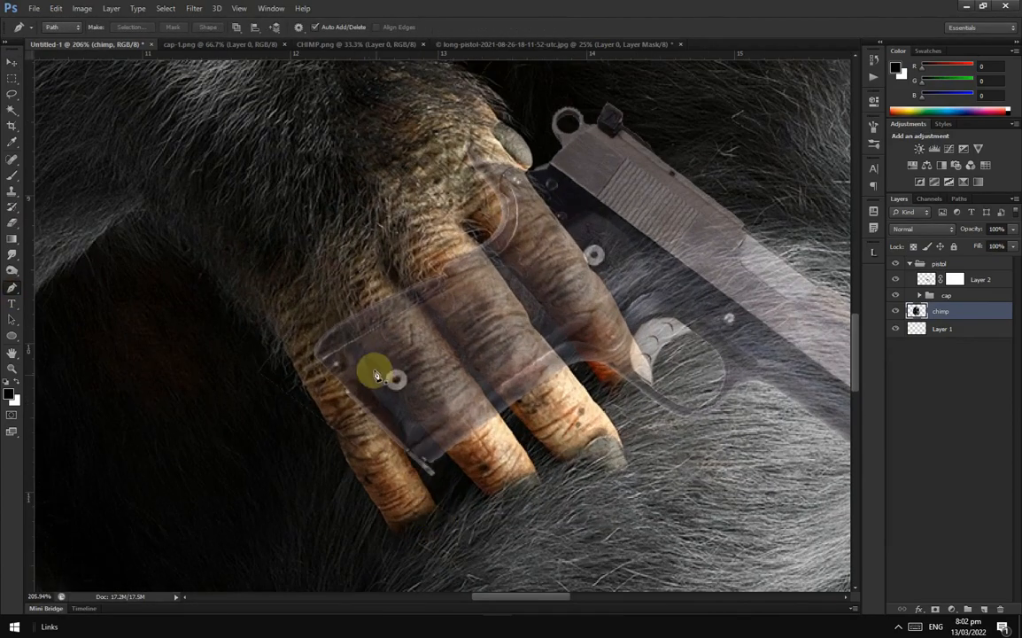
pyautogui.click(896, 279)
pyautogui.scroll(3, 390, 376)
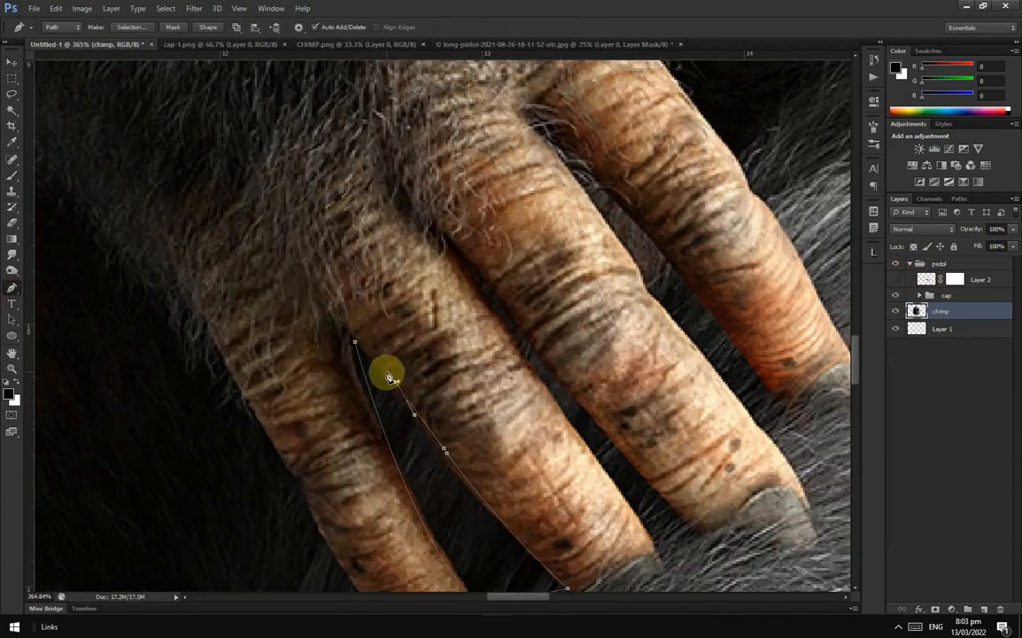
pyautogui.scroll(-1, 352, 347)
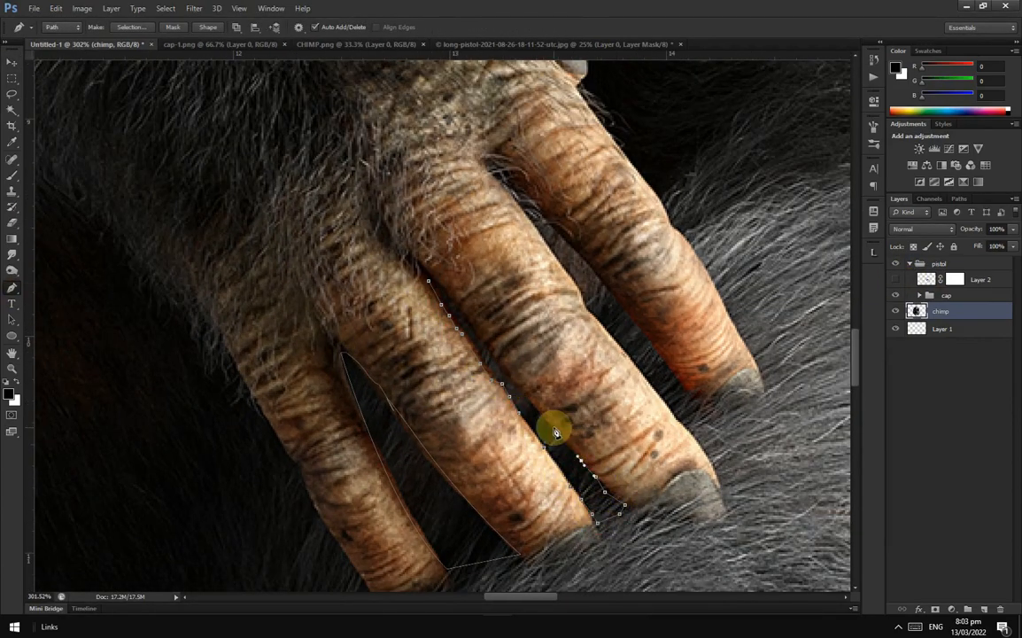
pyautogui.scroll(-1, 538, 241)
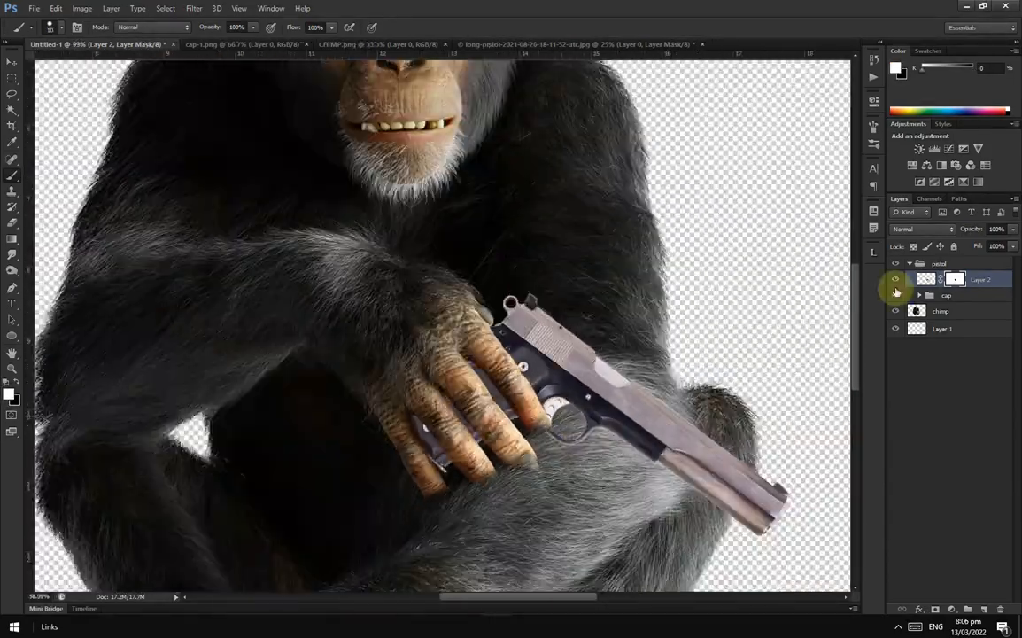
# Step: Reshape the muzzle end of the pistol with a free transform
pyautogui.hotkey('ctrl', 't')
pyautogui.rightClick(589, 223)
pyautogui.click(650, 307)
pyautogui.moveTo(826, 514); pyautogui.dragTo(787, 547)
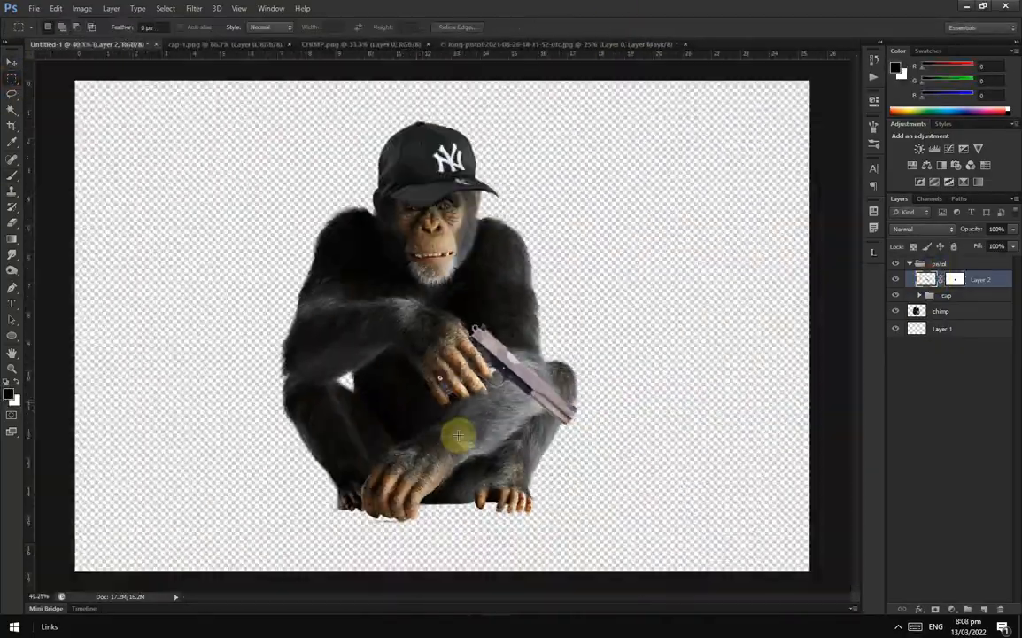
# Step: Add a Black & White adjustment above all layers and a Curves adjustment over the pistol layer
pyautogui.click(951, 609)
pyautogui.click(944, 493)
pyautogui.click(951, 609)
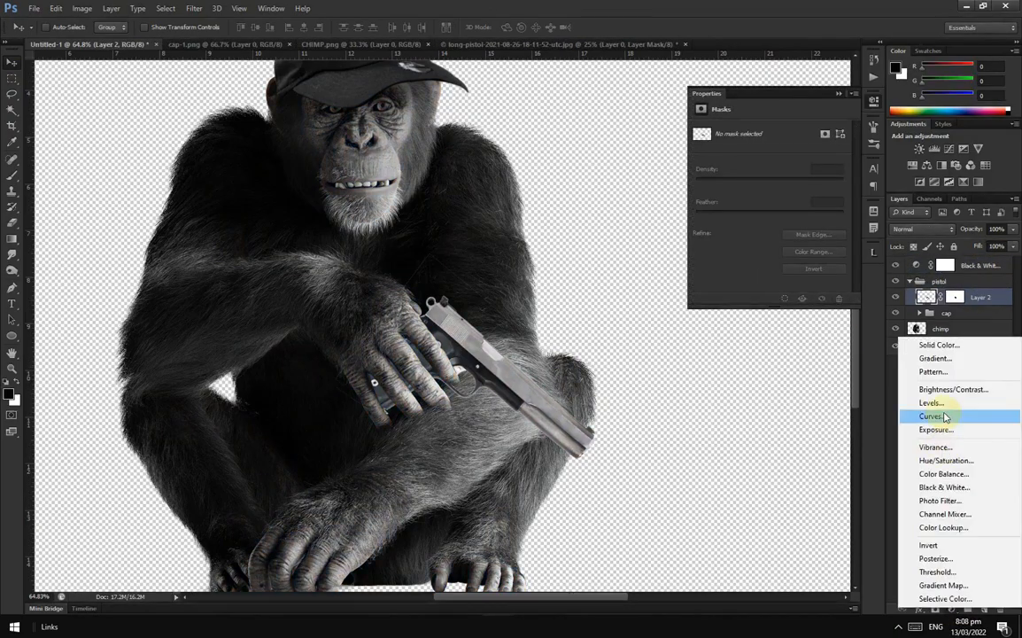
pyautogui.click(932, 416)
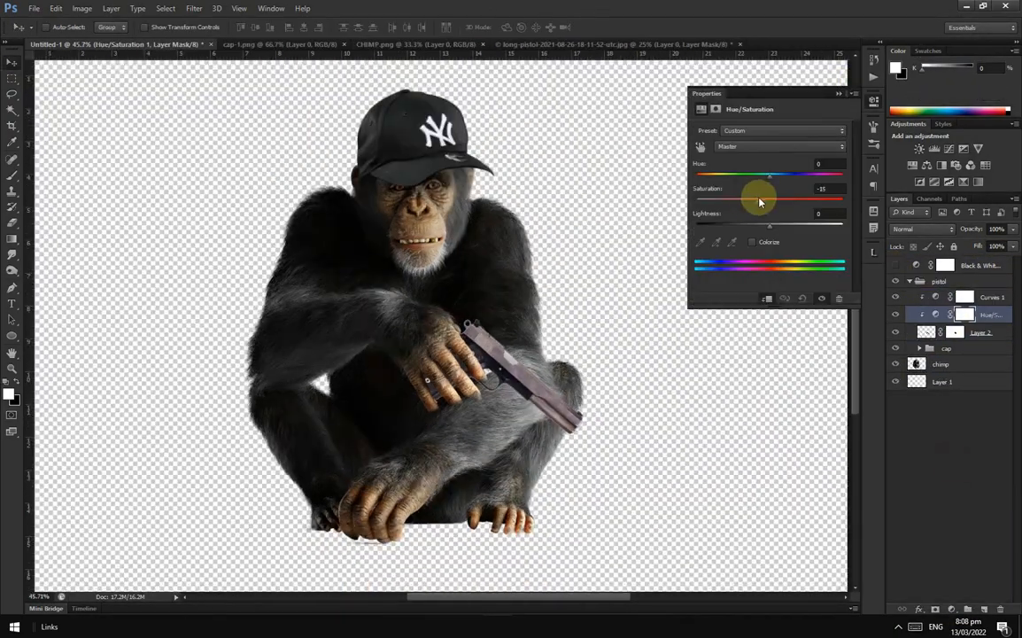
# Step: Place a -5.78 Exposure adjustment with a black mask beneath the pistol layer and paint the pistol's shadow on the fur at 1% flow
pyautogui.scroll(5, 582, 433)
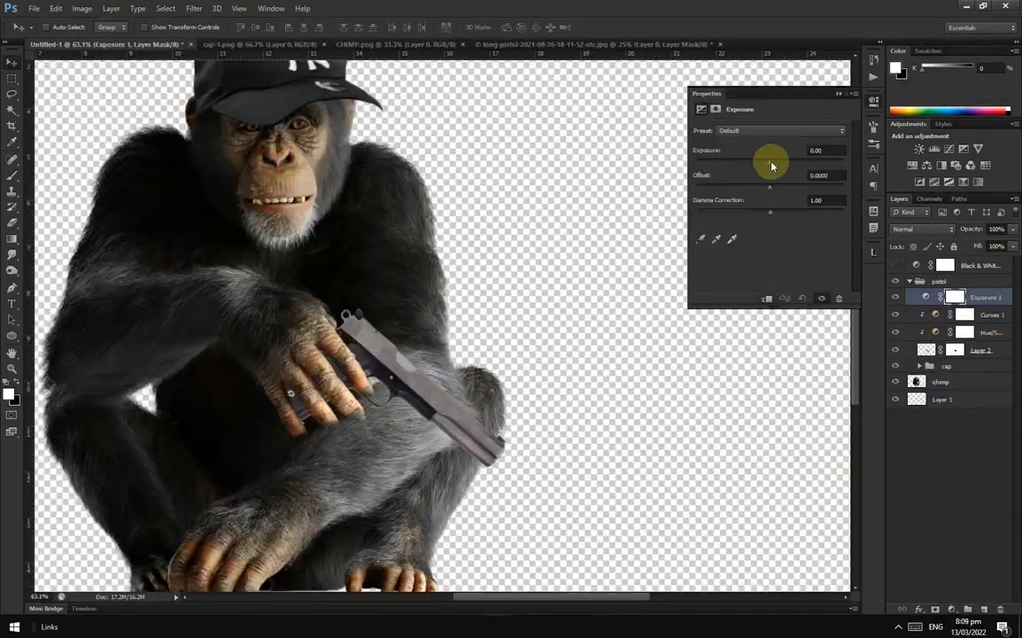
pyautogui.moveTo(977, 329); pyautogui.dragTo(977, 349)
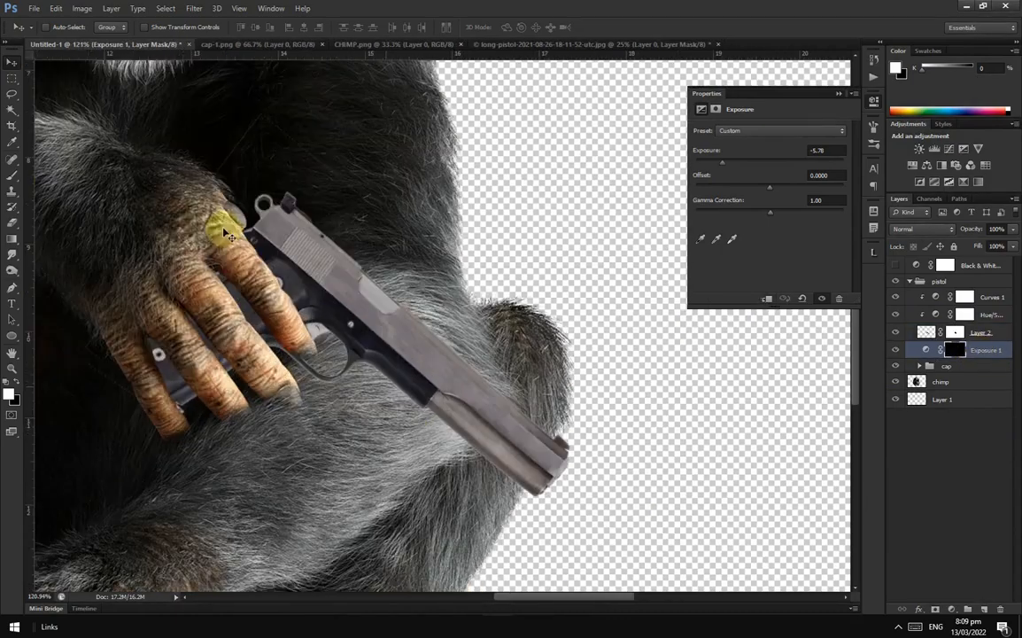
pyautogui.press('b')
pyautogui.rightClick(463, 328)
pyautogui.click(402, 402)
pyautogui.scroll(3, 432, 402)
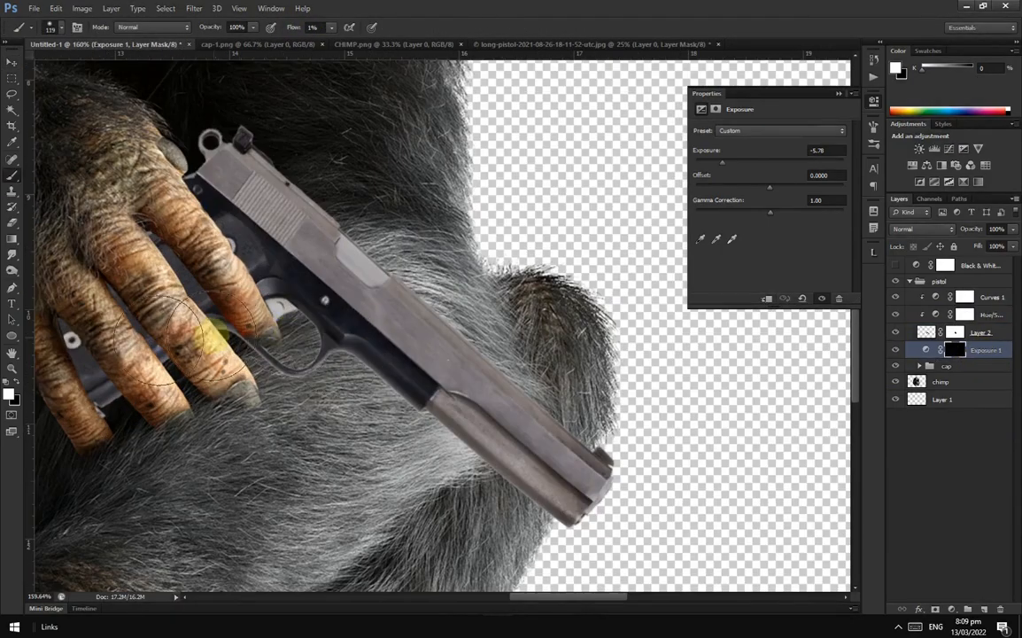
pyautogui.scroll(-3, 503, 483)
pyautogui.scroll(3, 376, 358)
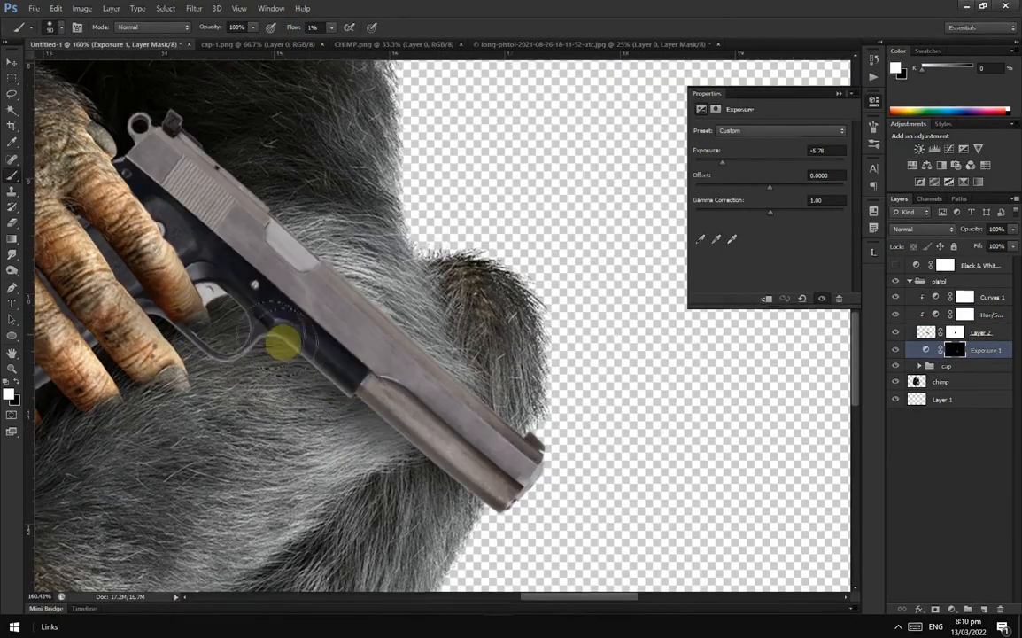
pyautogui.scroll(-3, 414, 458)
pyautogui.scroll(3, 152, 353)
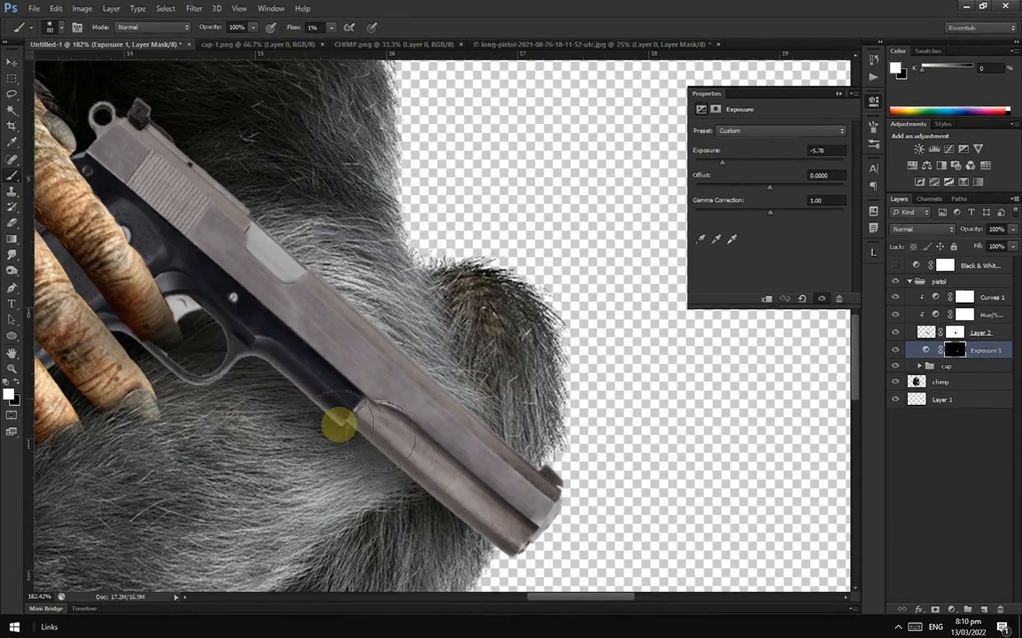
pyautogui.scroll(-3, 339, 426)
# Step: Clip a -5.79 Exposure adjustment with a black mask to the pistol layer and paint shading near the trigger at 1% flow
pyautogui.click(951, 609)
pyautogui.click(930, 417)
pyautogui.scroll(4, 308, 433)
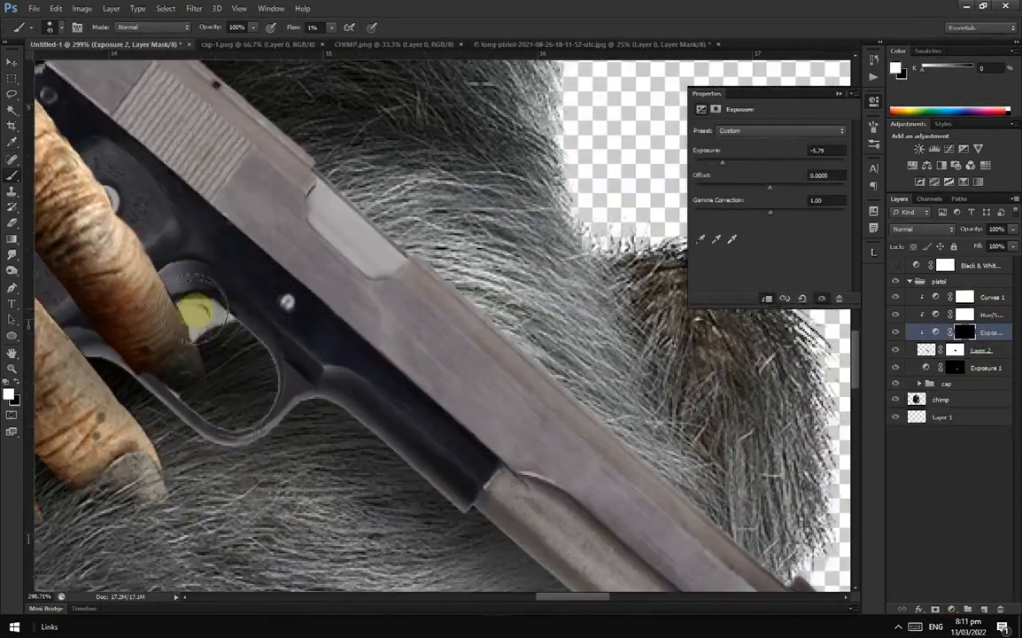
pyautogui.scroll(-3, 197, 310)
pyautogui.scroll(3, 107, 320)
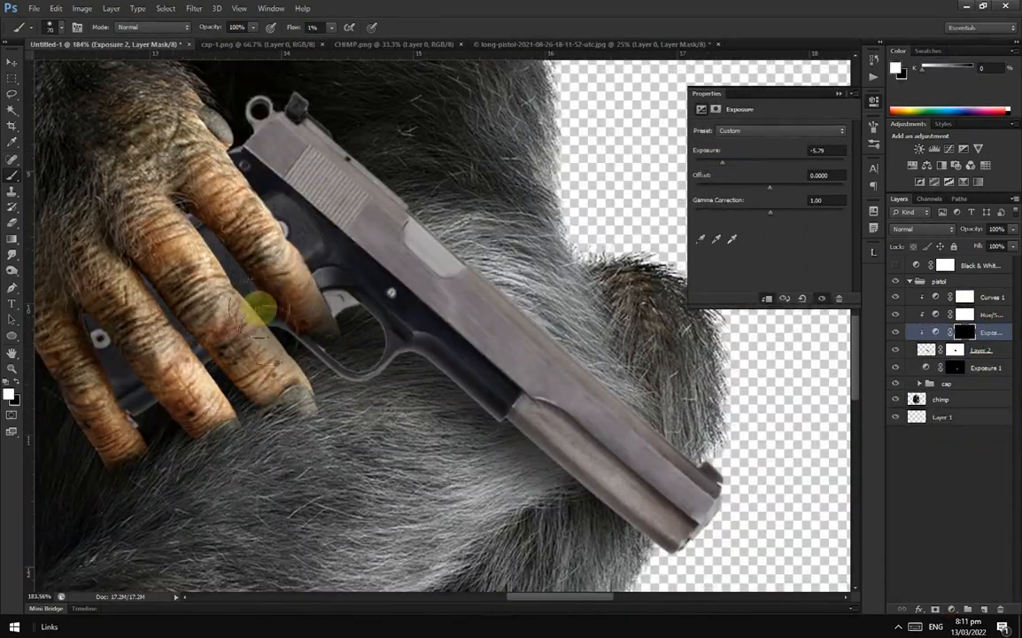
# Step: Darken the pistol grip between the chimp's fingers on the clipped Exposure mask with a 5% flow brush
pyautogui.scroll(1, 257, 310)
pyautogui.hotkey('shift', '0')
pyautogui.hotkey('shift', '5')
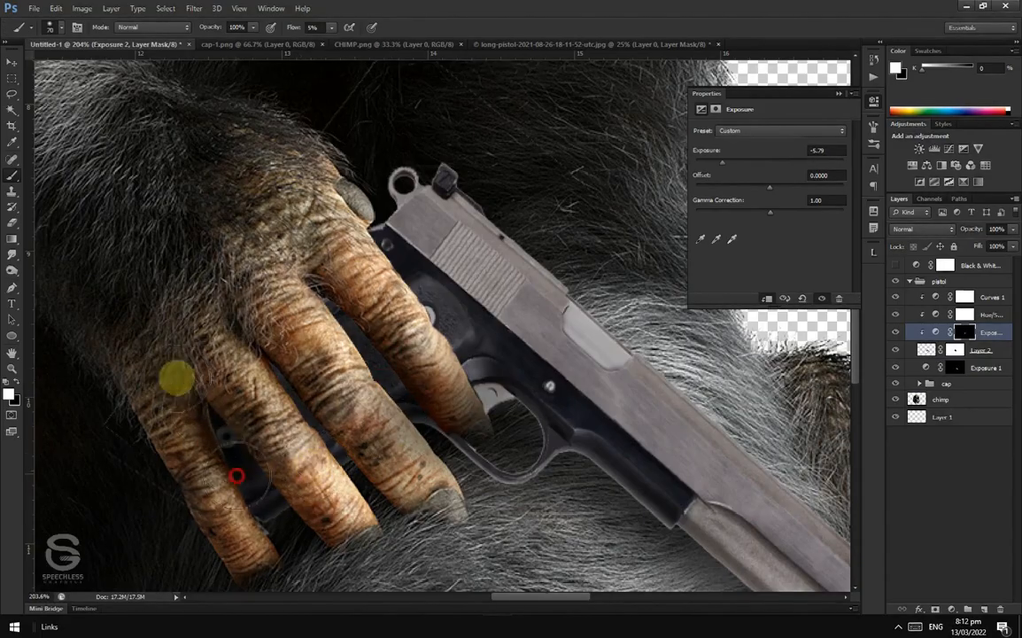
pyautogui.scroll(-1, 434, 354)
pyautogui.scroll(3, 592, 472)
pyautogui.scroll(-5, 598, 478)
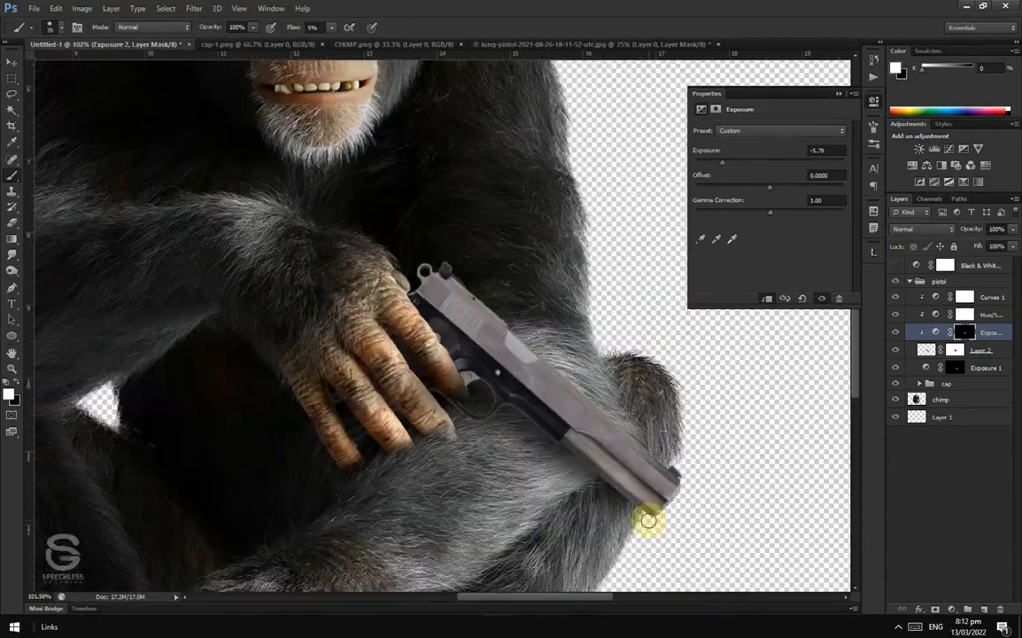
# Step: Deepen the shadow under the pistol's barrel on the mask of the Exposure adjustment below the pistol layer
pyautogui.scroll(3, 647, 520)
pyautogui.click(955, 367)
pyautogui.press(']')
pyautogui.scroll(-1, 425, 372)
pyautogui.scroll(3, 532, 399)
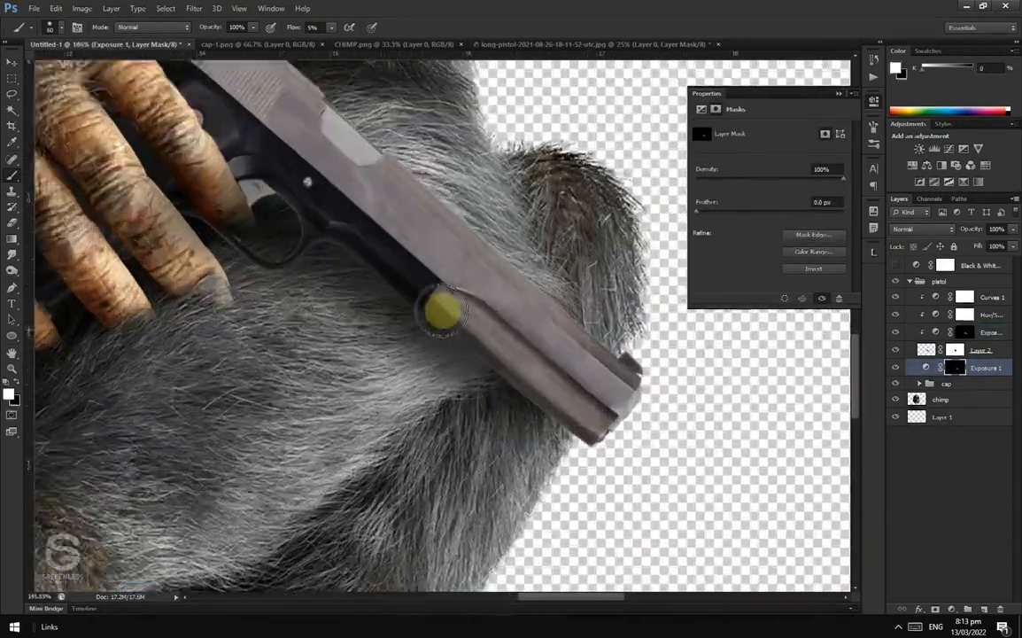
# Step: Set the pistol's Hue/Saturation adjustment to hue +3, saturation -2 and lightness -12
pyautogui.scroll(-9, 461, 425)
pyautogui.click(936, 315)
pyautogui.moveTo(746, 203); pyautogui.dragTo(722, 182)
pyautogui.scroll(5, 441, 375)
pyautogui.moveTo(761, 229); pyautogui.dragTo(761, 228)
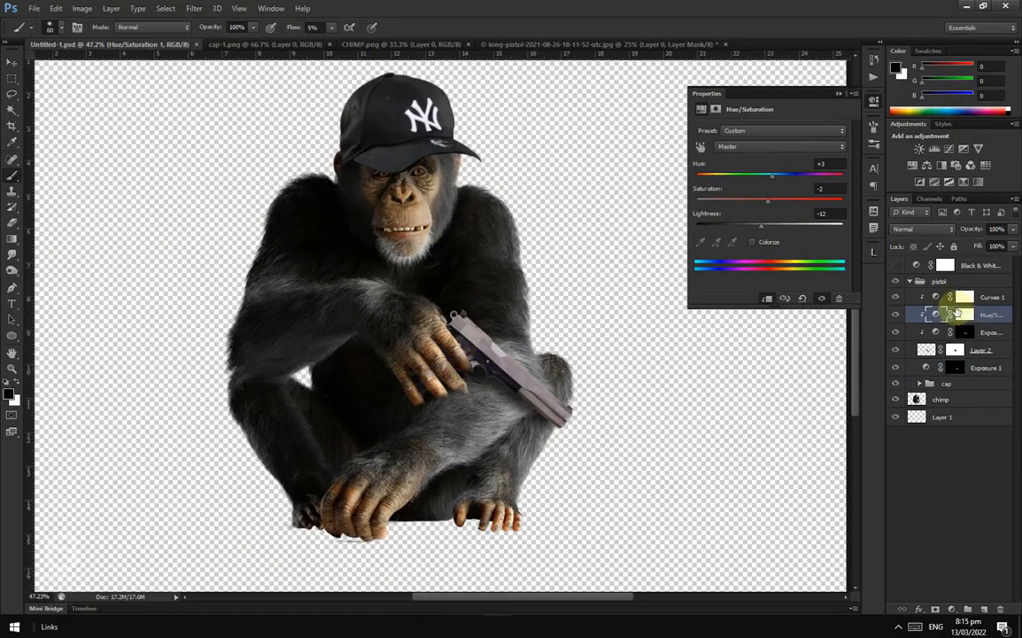
# Step: Collapse the pistol group and create a new group named bracelet above it
pyautogui.click(910, 281)
pyautogui.click(968, 608)
pyautogui.doubleClick(945, 282)
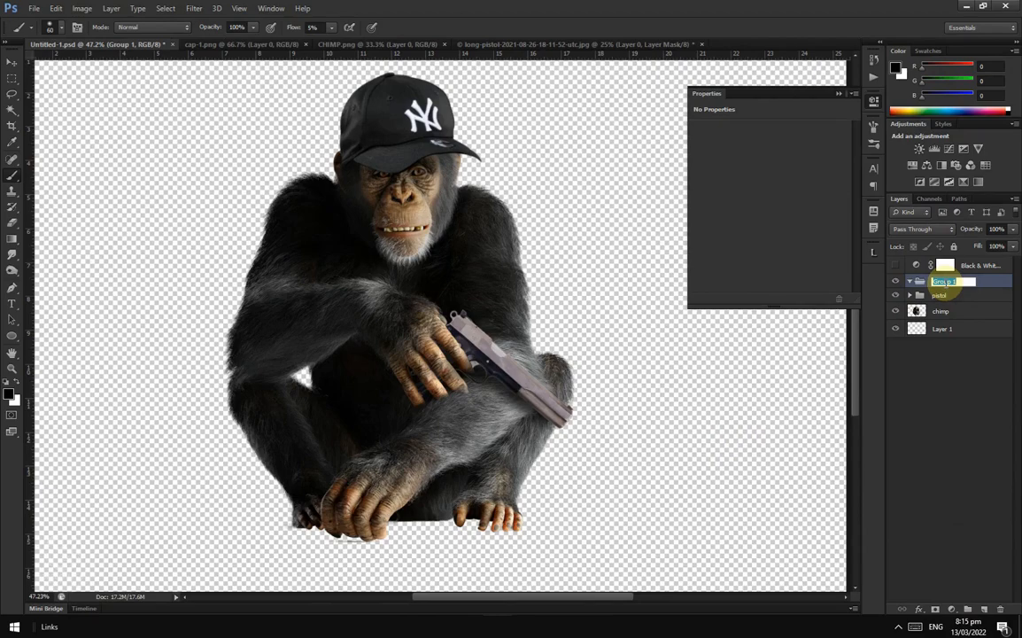
# Step: Open the Link Bracelet Vertical.G03.2k image and try to transfer its layer into the chimp document
pyautogui.click(33, 8)
pyautogui.click(44, 34)
pyautogui.click(496, 305)
pyautogui.doubleClick(616, 190)
pyautogui.click(5, 62)
pyautogui.moveTo(389, 335); pyautogui.dragTo(531, 266)
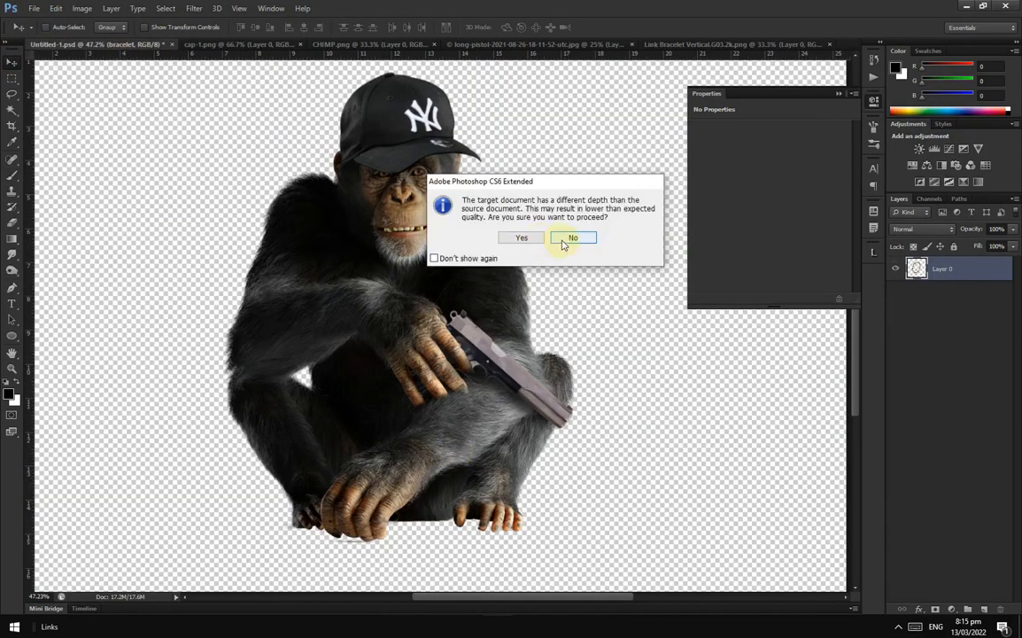
pyautogui.click(569, 236)
# Step: Place the Link Bracelet Vertical.G03.2k image, mirrored and scaled down, over the chimp's lower hand
pyautogui.click(34, 8)
pyautogui.click(509, 353)
pyautogui.moveTo(662, 137); pyautogui.dragTo(554, 246)
pyautogui.moveTo(504, 336); pyautogui.dragTo(458, 484)
pyautogui.moveTo(278, 359); pyautogui.dragTo(341, 416)
pyautogui.scroll(5, 429, 523)
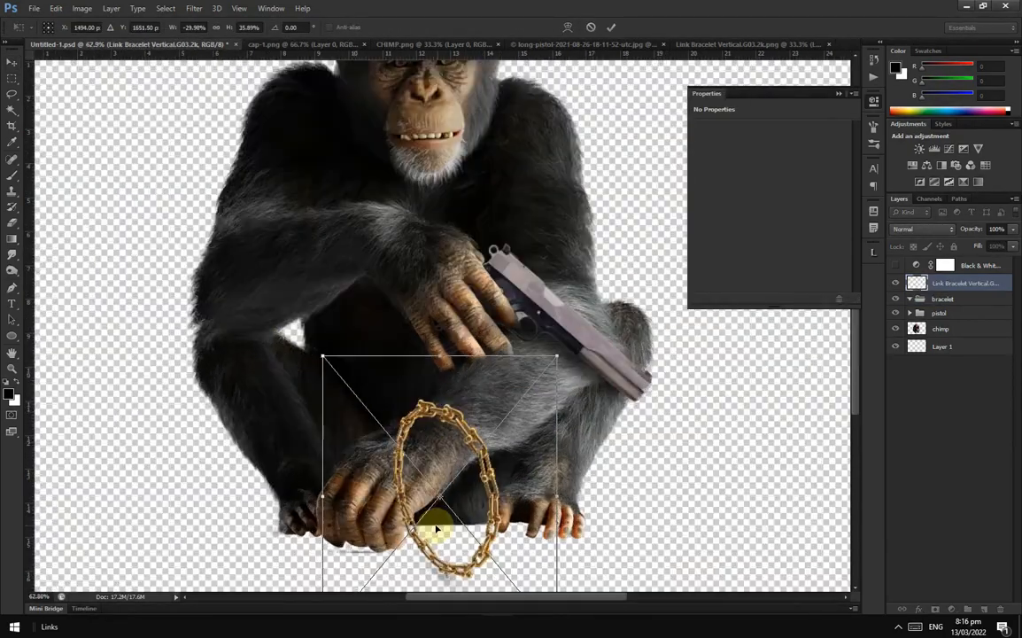
# Step: Resize and position the bracelet around the chimp's lower wrist and commit the placement
pyautogui.moveTo(207, 179); pyautogui.dragTo(246, 226)
pyautogui.moveTo(396, 344); pyautogui.dragTo(401, 360)
pyautogui.moveTo(250, 440); pyautogui.dragTo(207, 440)
pyautogui.moveTo(207, 242); pyautogui.dragTo(242, 277)
pyautogui.click(611, 27)
pyautogui.moveTo(500, 395); pyautogui.dragTo(489, 382)
# Step: Add a layer mask to the bracelet and paint out the part that should pass behind the chimp's hand
pyautogui.click(935, 608)
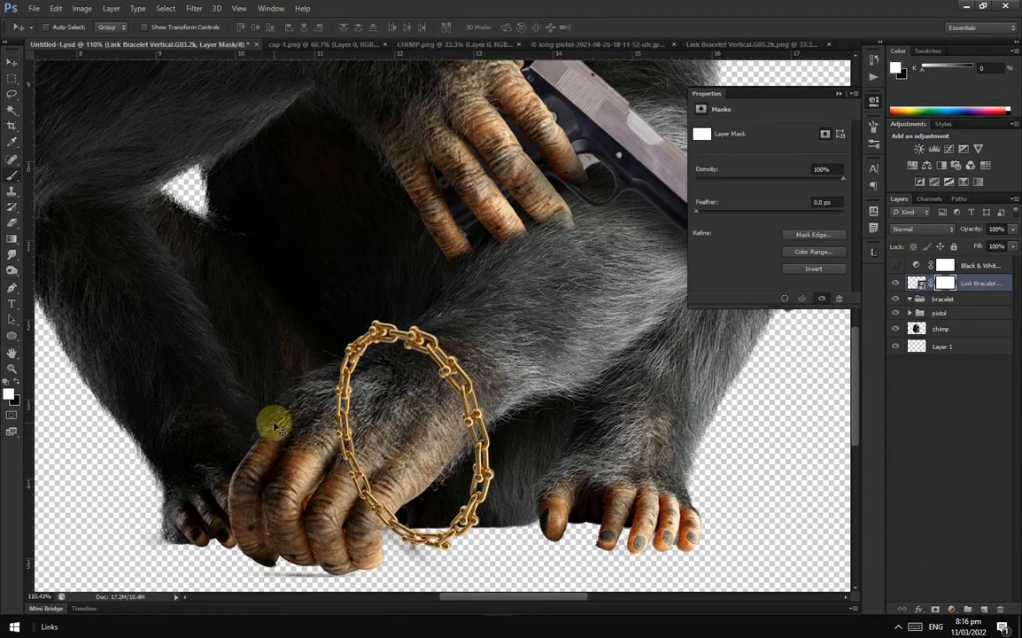
pyautogui.press('b')
pyautogui.rightClick(347, 413)
pyautogui.press('x')
pyautogui.moveTo(346, 414); pyautogui.dragTo(349, 445)
pyautogui.scroll(4, 346, 393)
pyautogui.scroll(-5, 346, 393)
pyautogui.scroll(4, 346, 393)
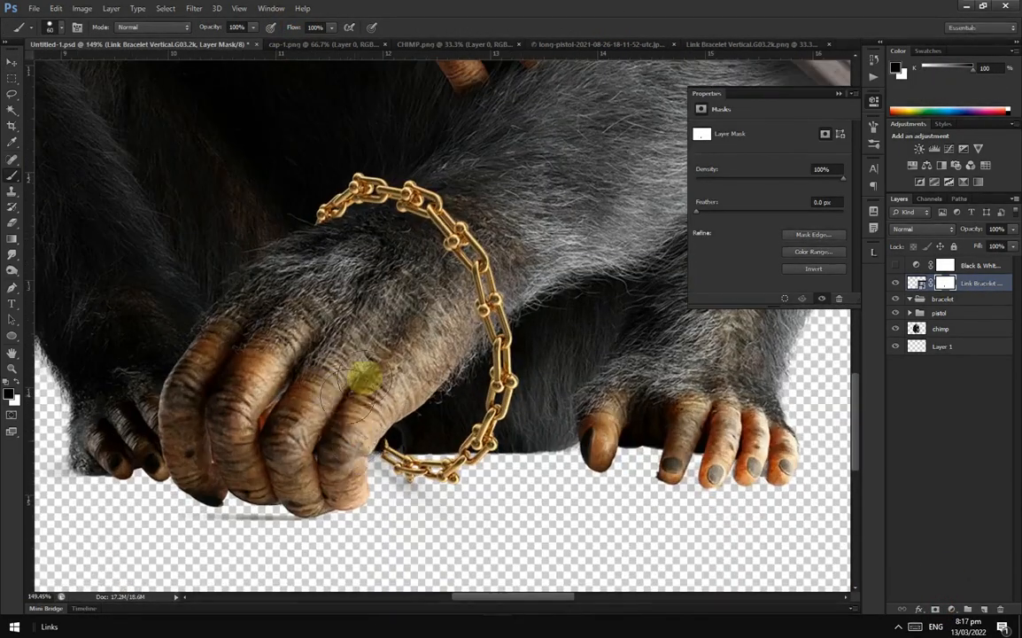
# Step: Scale the masked bracelet down with a free transform and reposition it snugly on the chimp's wrist
pyautogui.scroll(-2, 347, 393)
pyautogui.hotkey('ctrl', 't')
pyautogui.moveTo(530, 506); pyautogui.dragTo(481, 457)
pyautogui.moveTo(414, 325); pyautogui.dragTo(432, 342)
pyautogui.moveTo(500, 472); pyautogui.dragTo(489, 461)
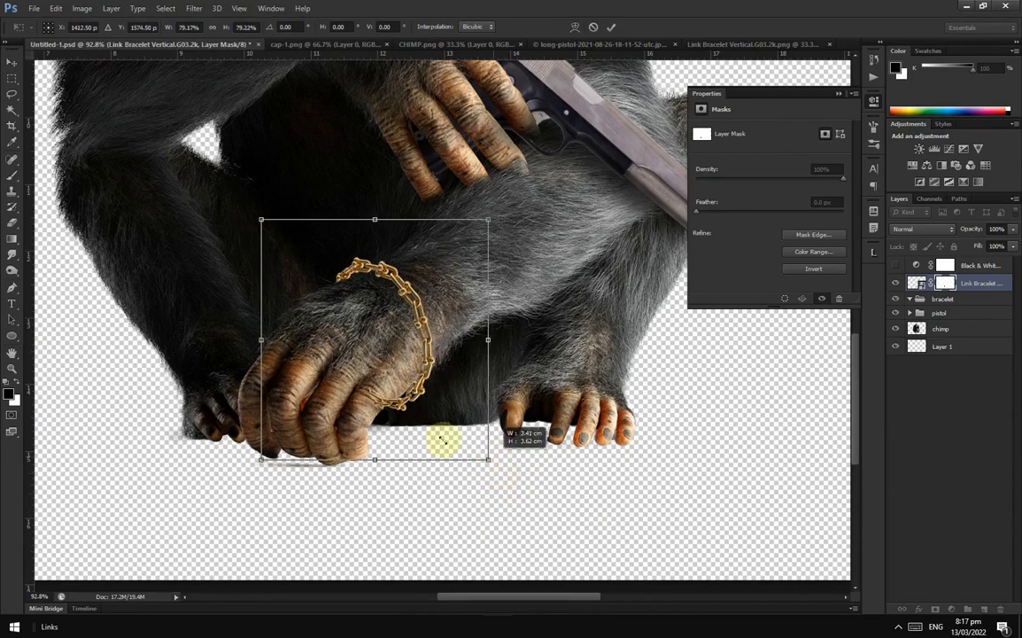
pyautogui.moveTo(429, 360); pyautogui.dragTo(436, 366)
pyautogui.moveTo(495, 466); pyautogui.dragTo(499, 474)
pyautogui.press('Return')
# Step: Refine the bracelet's layer mask along the links where they emerge from behind the hand
pyautogui.scroll(4, 645, 358)
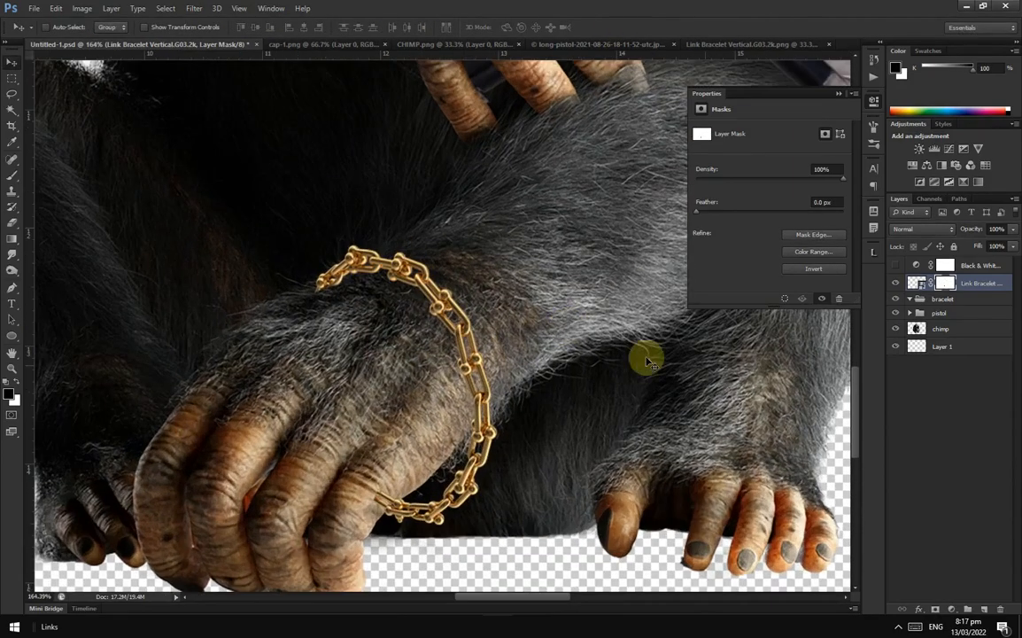
pyautogui.scroll(-1, 354, 381)
pyautogui.scroll(3, 399, 467)
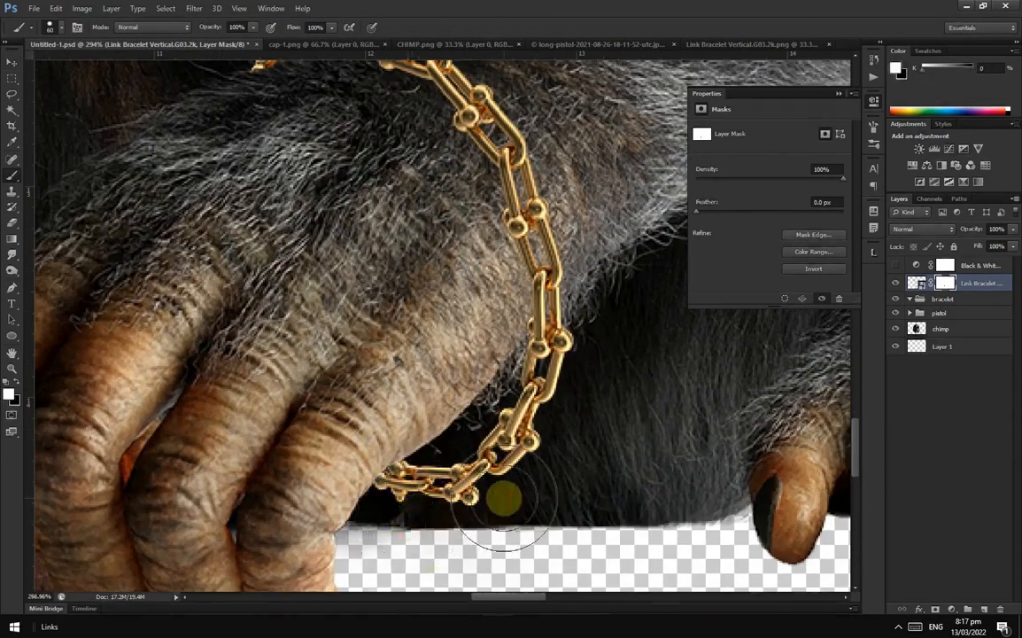
pyautogui.hotkey('ctrl', '0')
# Step: Select the bracelet's outline, move its layer into the bracelet group and add a darkening Exposure adjustment beneath it
pyautogui.click(12, 62)
pyautogui.click(971, 293)
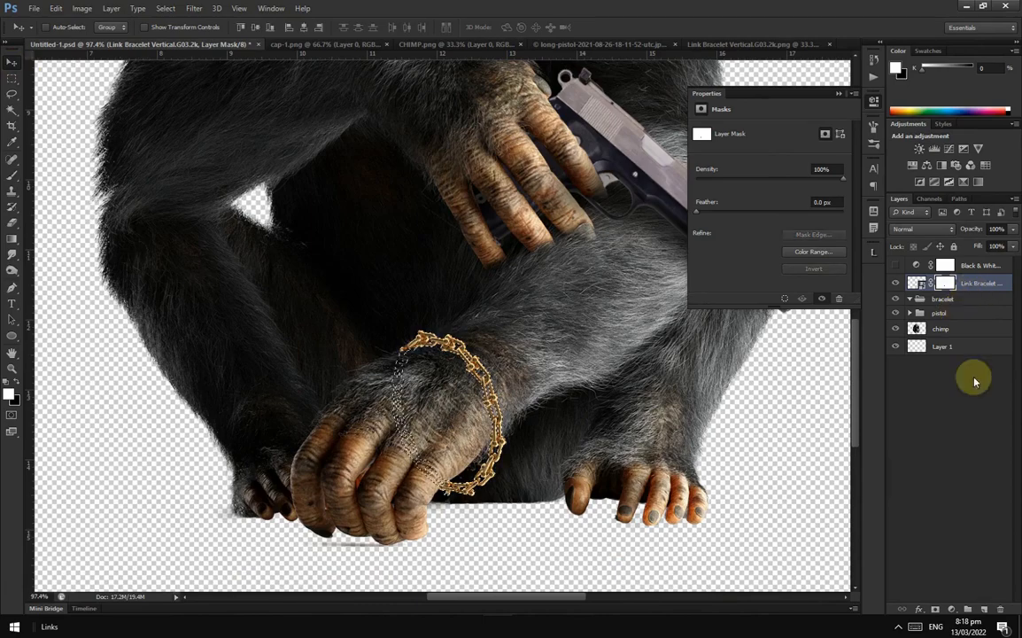
pyautogui.moveTo(972, 298); pyautogui.dragTo(971, 302)
pyautogui.click(951, 610)
pyautogui.click(944, 430)
pyautogui.moveTo(768, 161); pyautogui.dragTo(730, 163)
pyautogui.click(839, 94)
pyautogui.moveTo(985, 301); pyautogui.dragTo(981, 319)
# Step: Paint away stray shadow areas on the bracelet's Exposure mask and offset the shadow slightly from the links
pyautogui.press('b')
pyautogui.scroll(6, 407, 403)
pyautogui.press('x')
pyautogui.moveTo(406, 410)
pyautogui.mouseDown()
pyautogui.moveTo(399, 382)
pyautogui.moveTo(420, 353)
pyautogui.mouseUp()
pyautogui.press('v')
pyautogui.moveTo(532, 387); pyautogui.dragTo(534, 387)
pyautogui.scroll(-1, 531, 387)
# Step: Soften the bracelet shadow by applying Lens Blur to the Exposure adjustment's mask
pyautogui.click(194, 8)
pyautogui.moveTo(324, 132)
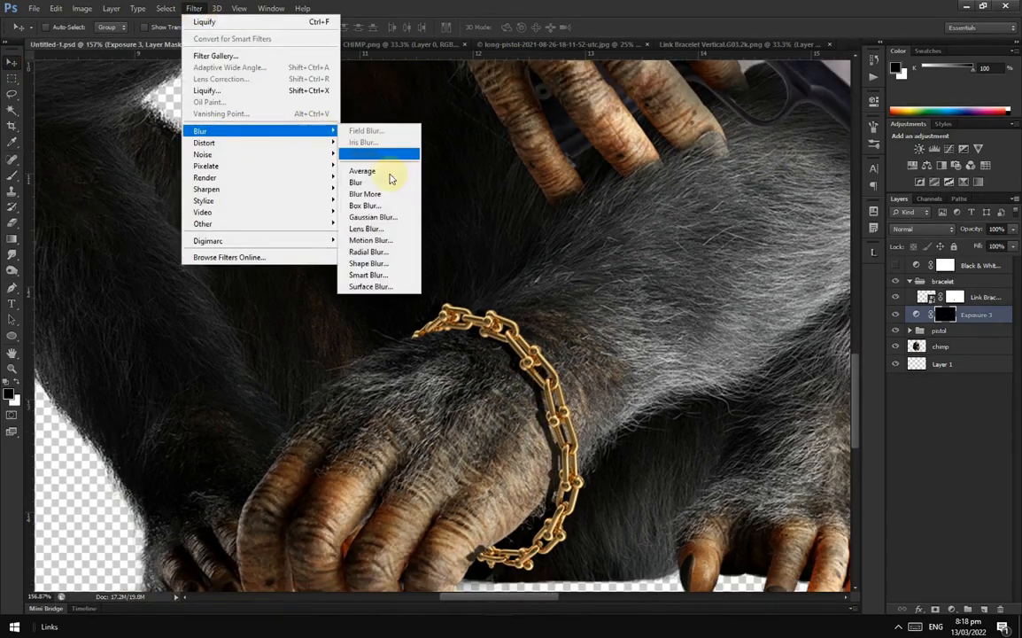
pyautogui.click(369, 229)
pyautogui.press('Return')
pyautogui.hotkey('ctrl', '0')
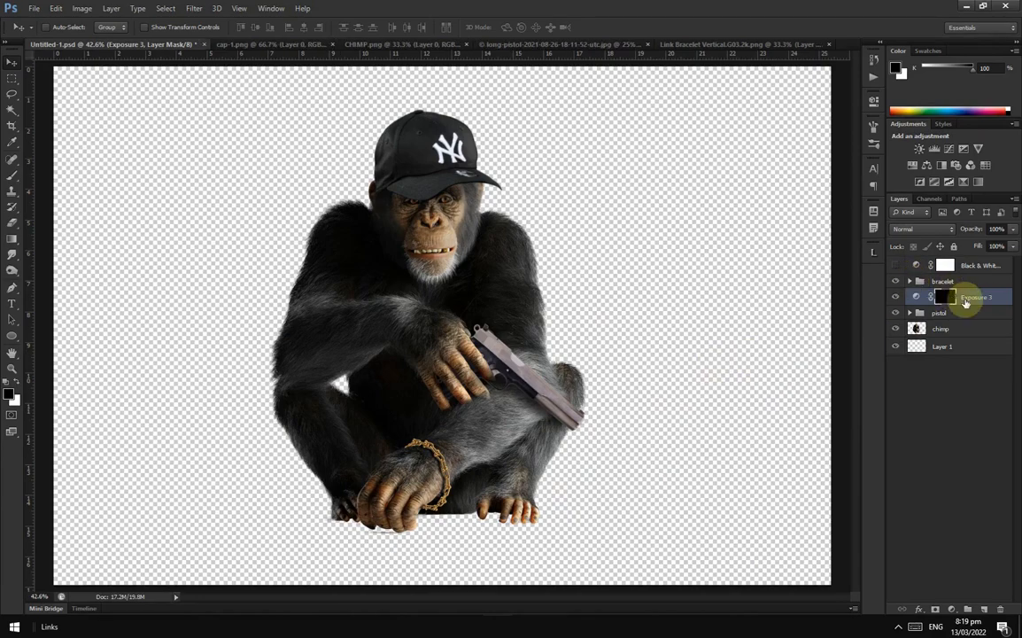
# Step: Clip a Brightness/Contrast adjustment to the bracelet layer with brightness raised to about 116
pyautogui.click(912, 282)
pyautogui.click(980, 299)
pyautogui.click(951, 608)
pyautogui.click(968, 389)
pyautogui.moveTo(770, 161); pyautogui.dragTo(828, 161)
pyautogui.keyDown('alt'); pyautogui.click(1004, 305); pyautogui.keyUp('alt')
# Step: Limit the bracelet's brightness adjustment to highlights by setting the Blend If underlying layer's black point to 166
pyautogui.scroll(10, 424, 481)
pyautogui.doubleClick(1010, 298)
pyautogui.moveTo(809, 541); pyautogui.dragTo(911, 541)
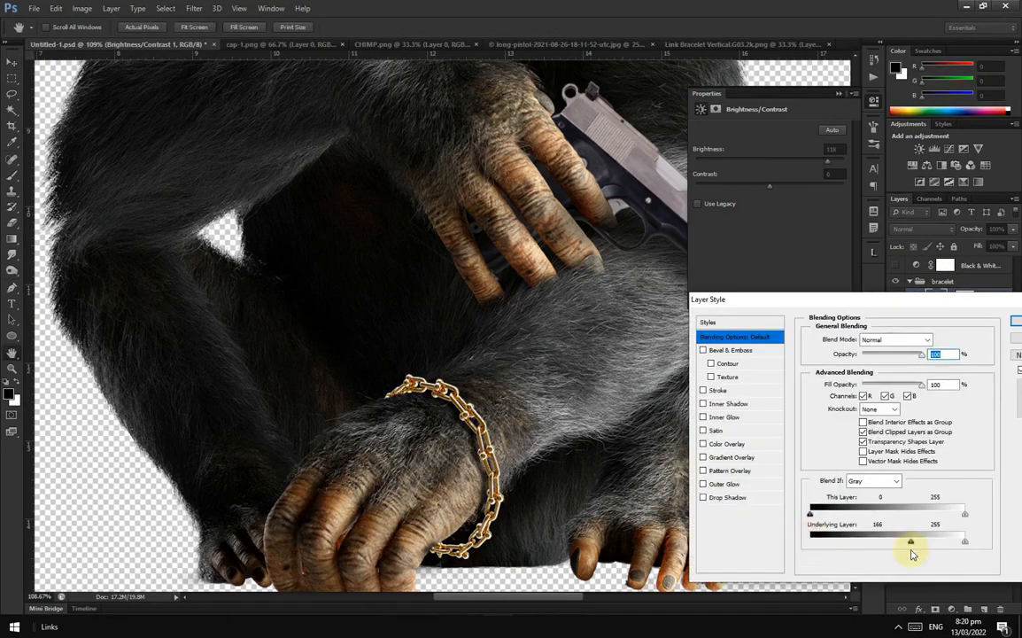
pyautogui.click(1010, 324)
# Step: Clip a colorizing Hue/Saturation adjustment with hue 46 and strong saturation to the bracelet for a rich gold colour
pyautogui.click(951, 608)
pyautogui.click(968, 459)
pyautogui.click(767, 298)
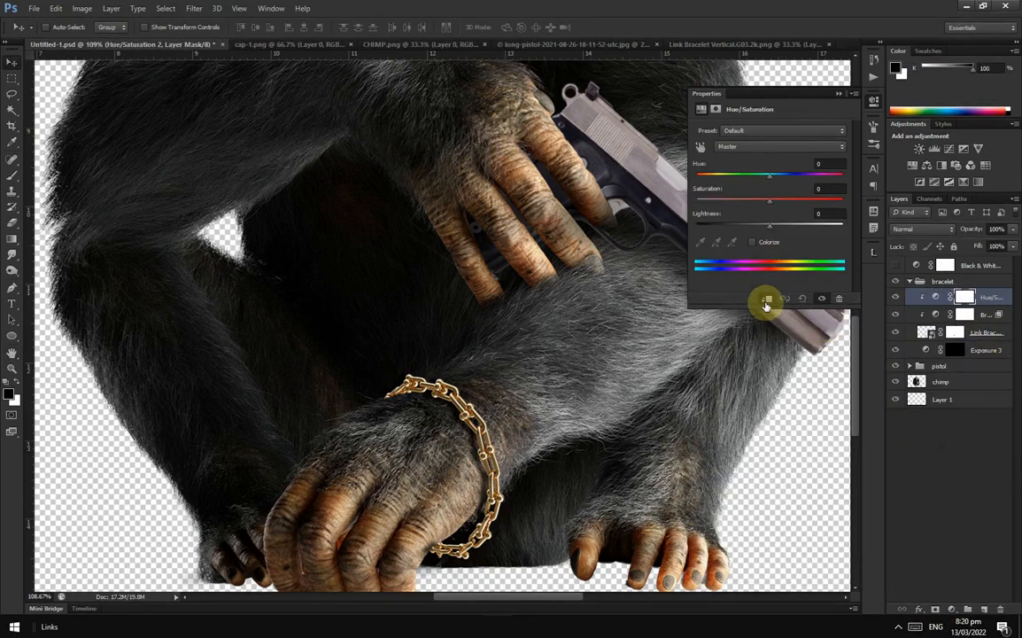
pyautogui.click(753, 242)
pyautogui.moveTo(696, 175); pyautogui.dragTo(717, 177)
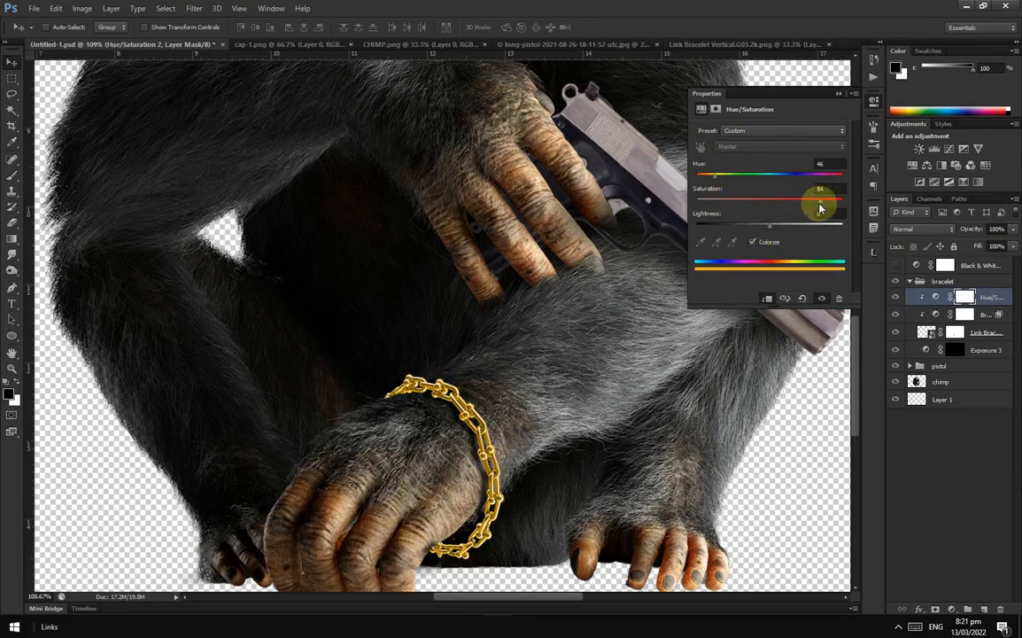
pyautogui.moveTo(820, 207); pyautogui.dragTo(804, 205)
# Step: Touch up the bracelet's shadow near the fingers by painting on its Exposure mask
pyautogui.scroll(-4, 468, 363)
pyautogui.scroll(7, 416, 496)
pyautogui.click(954, 351)
pyautogui.scroll(3, 358, 532)
pyautogui.press('b')
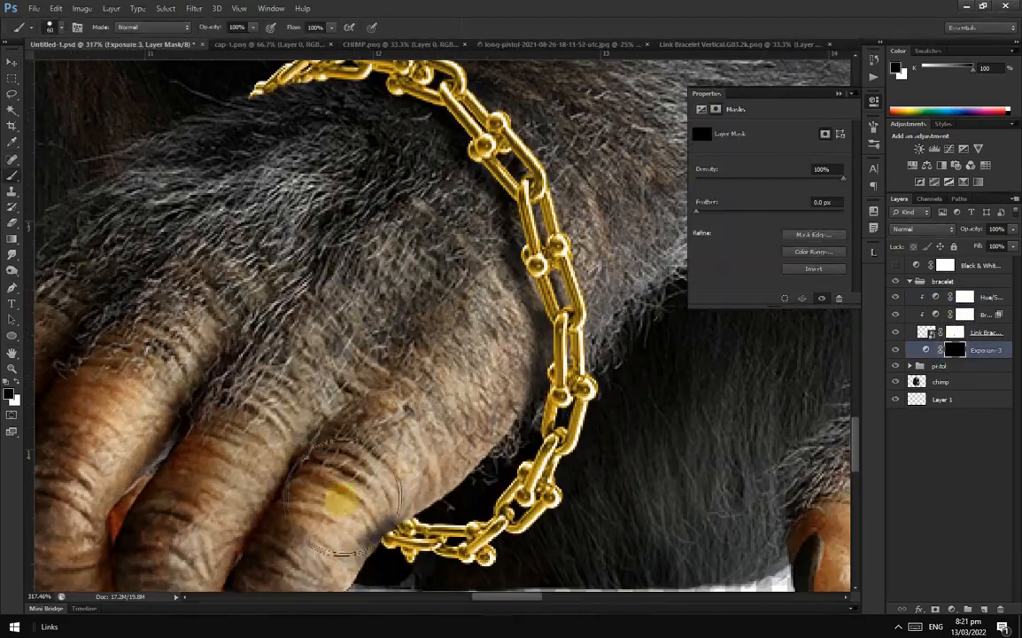
pyautogui.scroll(-8, 341, 500)
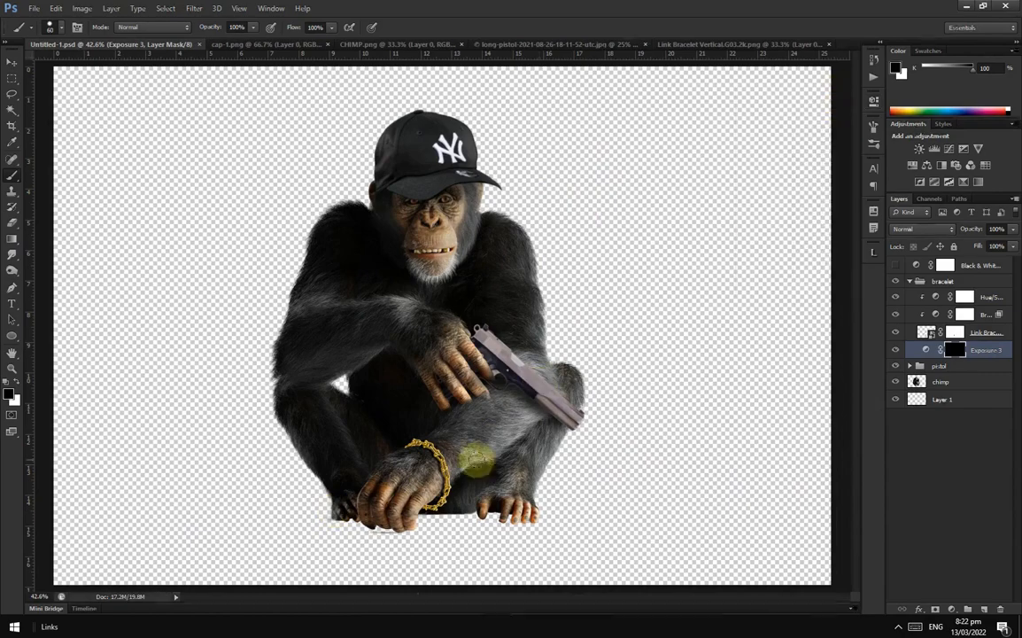
# Step: Clip a Hue/Saturation adjustment in Color mode to the pistol, colorized with hue 31, saturation 57 and lightness -54
pyautogui.scroll(4, 443, 204)
pyautogui.click(910, 282)
pyautogui.scroll(-4, 611, 425)
pyautogui.scroll(4, 518, 371)
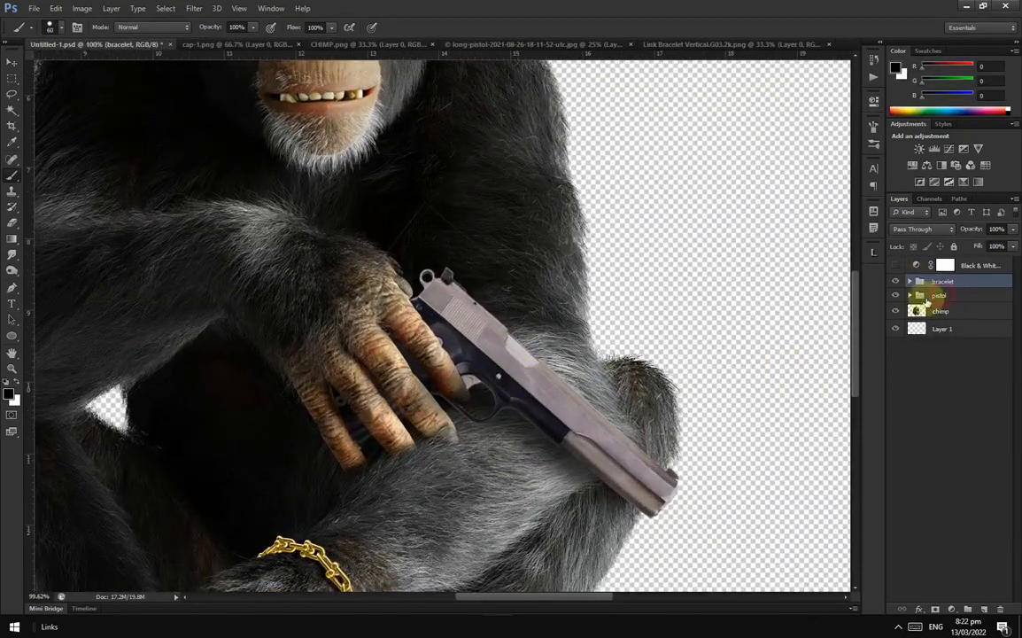
pyautogui.click(926, 296)
pyautogui.click(951, 609)
pyautogui.click(935, 481)
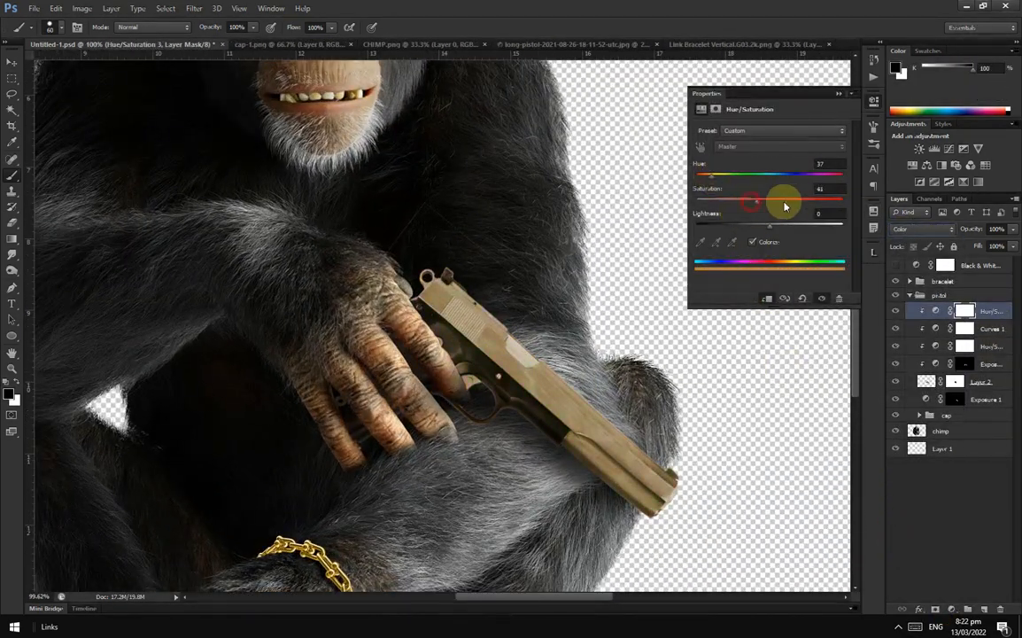
pyautogui.moveTo(754, 229)
pyautogui.mouseDown()
pyautogui.moveTo(737, 228)
pyautogui.moveTo(750, 227)
pyautogui.mouseUp()
pyautogui.press('v')
pyautogui.scroll(-3, 558, 341)
pyautogui.scroll(5, 493, 359)
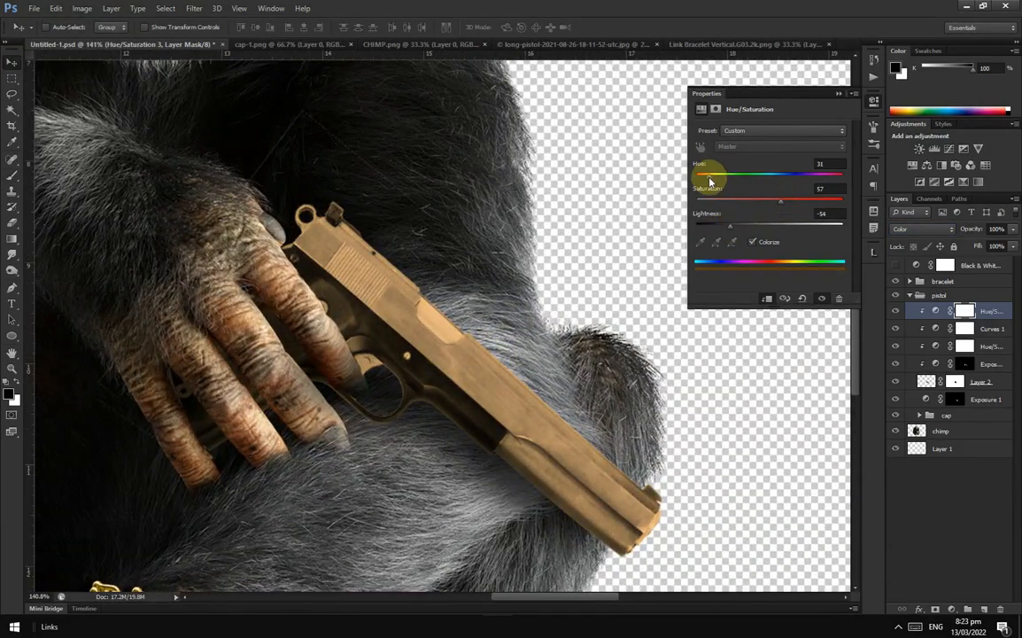
# Step: Paint black on the pistol's colorizing Hue/Saturation mask to exclude the ejection port from the gold tint
pyautogui.scroll(-2, 662, 474)
pyautogui.click(965, 310)
pyautogui.press('b')
pyautogui.scroll(4, 501, 342)
pyautogui.moveTo(477, 351)
pyautogui.mouseDown()
pyautogui.moveTo(510, 366)
pyautogui.moveTo(457, 360)
pyautogui.moveTo(491, 407)
pyautogui.mouseUp()
pyautogui.scroll(3, 503, 345)
pyautogui.scroll(2, 467, 344)
pyautogui.scroll(-5, 531, 389)
pyautogui.scroll(2, 611, 377)
# Step: Try to tint the pistol's ejection port with a dark solid Color Fill layer in Color mode, painted through an inverted mask
pyautogui.click(993, 329)
pyautogui.click(953, 608)
pyautogui.click(947, 313)
pyautogui.click(1012, 337)
pyautogui.click(965, 330)
pyautogui.hotkey('ctrl', 'i')
pyautogui.scroll(7, 489, 250)
pyautogui.press('x')
pyautogui.moveTo(441, 228); pyautogui.dragTo(447, 236)
pyautogui.click(915, 231)
pyautogui.click(914, 595)
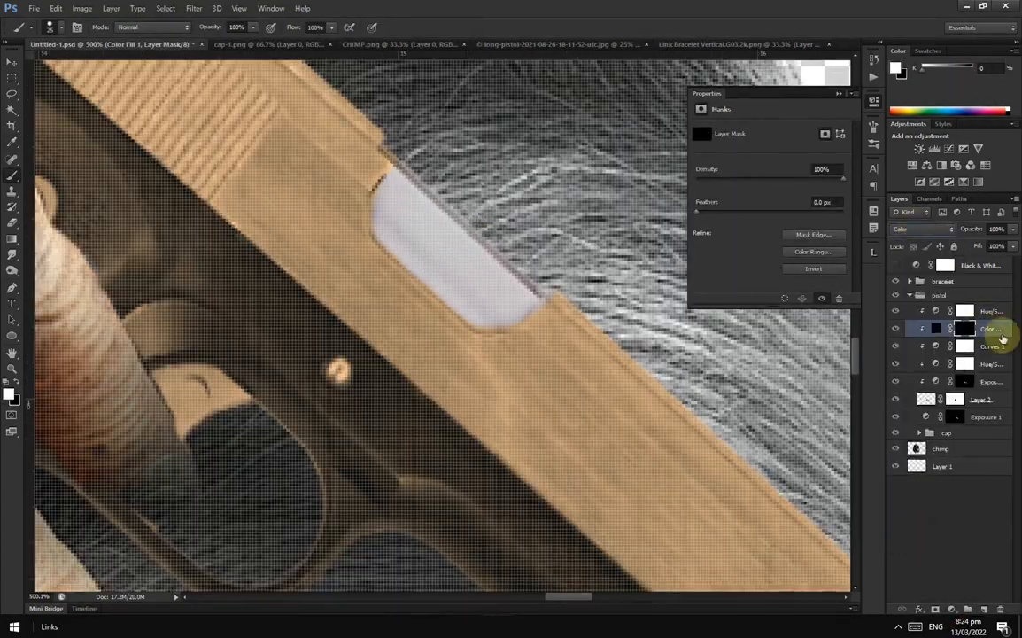
# Step: Darken the ejection port through an inverted mask on a clipped Hue/Saturation adjustment, colorized with hue 0, saturation 26 and lightness -84
pyautogui.click(926, 459)
pyautogui.moveTo(768, 225); pyautogui.dragTo(706, 228)
pyautogui.moveTo(734, 201); pyautogui.dragTo(743, 208)
pyautogui.hotkey('ctrl', 'i')
pyautogui.moveTo(364, 169); pyautogui.dragTo(445, 251)
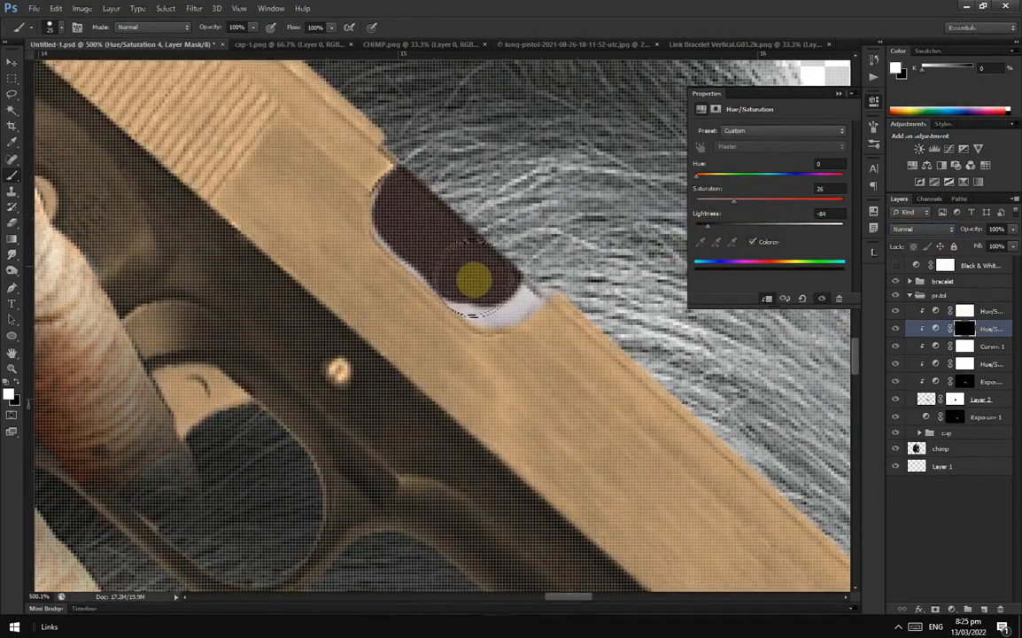
pyautogui.scroll(1, 354, 222)
pyautogui.scroll(-6, 483, 288)
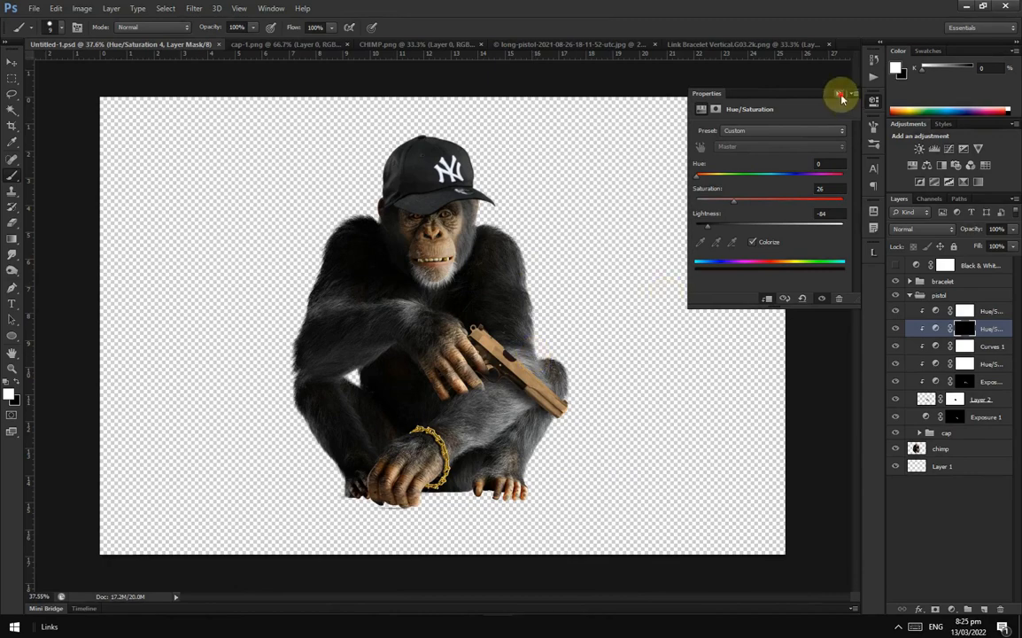
# Step: Collapse the pistol group and create a new group named ring above the bracelet group
pyautogui.click(840, 94)
pyautogui.click(910, 295)
pyautogui.click(942, 280)
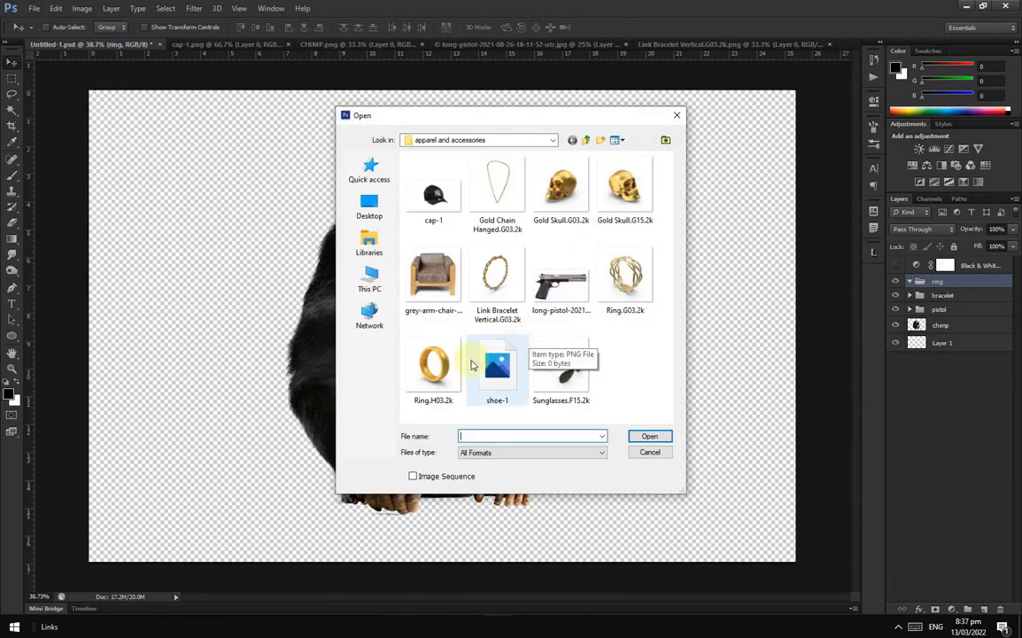
# Step: Open Ring.H03.2k to check it, close the leftover source images and place Ring.H03.2k into the chimp composite
pyautogui.doubleClick(423, 354)
pyautogui.click(677, 51)
pyautogui.moveTo(587, 315); pyautogui.dragTo(443, 292)
pyautogui.click(571, 237)
pyautogui.click(33, 9)
pyautogui.click(44, 192)
pyautogui.doubleClick(428, 360)
# Step: Scale down, rotate and position the placed gold ring over the chimp's middle finger on the upper hand
pyautogui.moveTo(678, 91); pyautogui.dragTo(491, 279)
pyautogui.scroll(6, 462, 345)
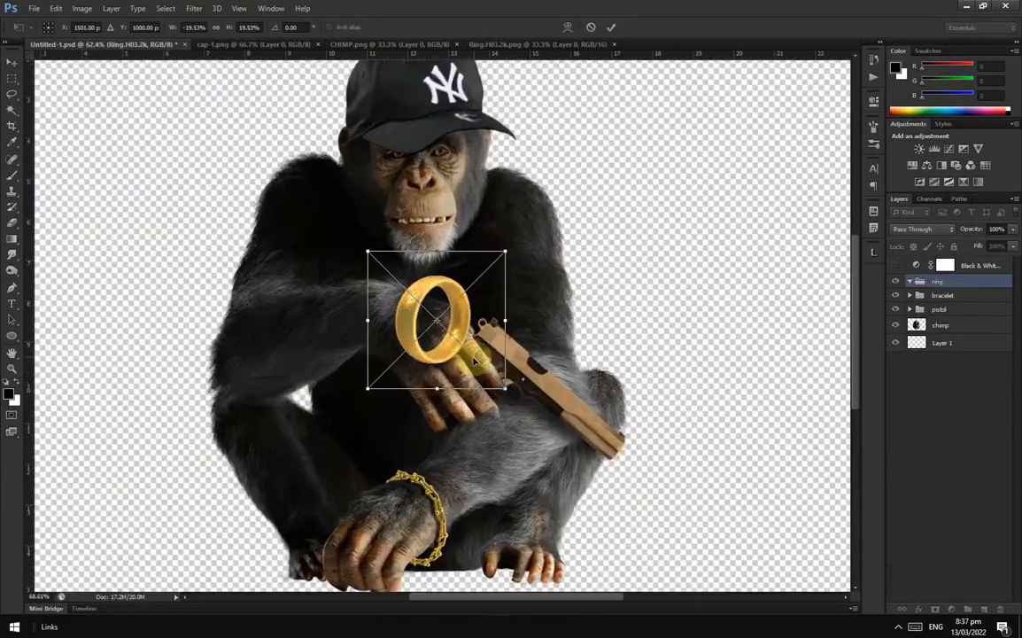
pyautogui.moveTo(543, 151); pyautogui.dragTo(486, 206)
pyautogui.moveTo(529, 308); pyautogui.dragTo(521, 335)
pyautogui.moveTo(481, 257); pyautogui.dragTo(494, 349)
pyautogui.moveTo(514, 436); pyautogui.dragTo(474, 462)
pyautogui.click(611, 27)
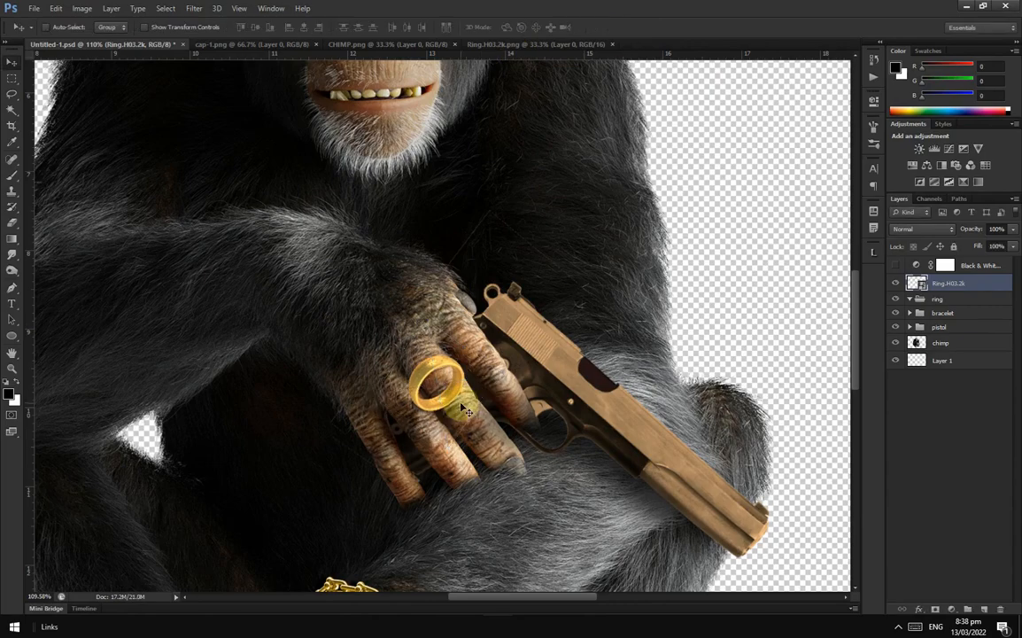
# Step: Add a layer mask to the ring and paint black with a hard round brush to hide the part behind the finger
pyautogui.click(936, 609)
pyautogui.scroll(6, 455, 404)
pyautogui.press('b')
pyautogui.rightClick(427, 389)
pyautogui.moveTo(445, 419); pyautogui.dragTo(465, 418)
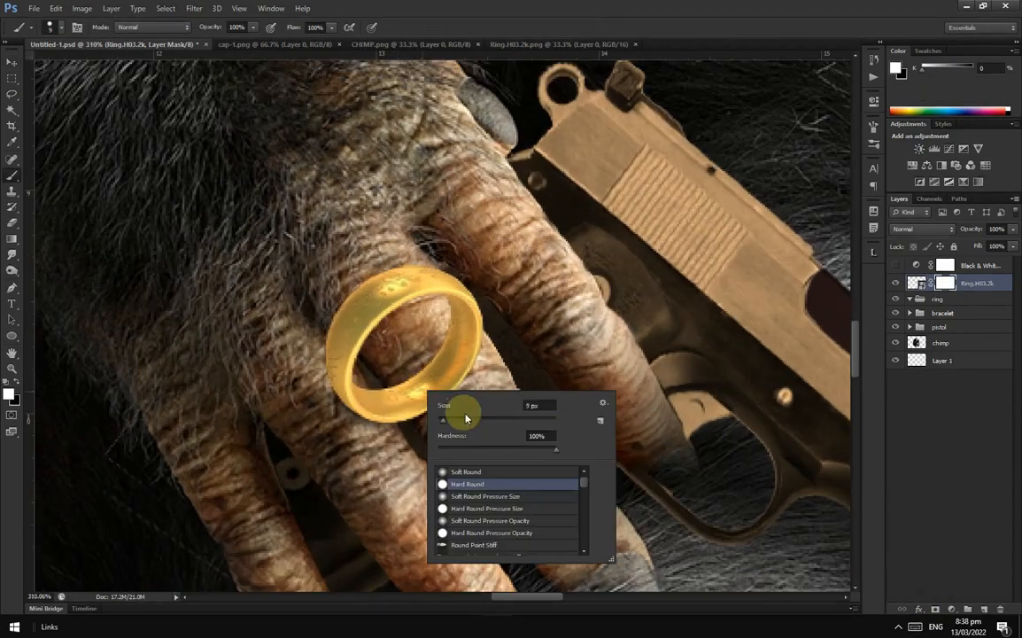
pyautogui.press('x')
pyautogui.moveTo(471, 363); pyautogui.dragTo(379, 420)
# Step: Scale the masked ring down and move it further along the finger to match the finger's width
pyautogui.press('v')
pyautogui.hotkey('ctrl', 't')
pyautogui.moveTo(184, 492); pyautogui.dragTo(230, 446)
pyautogui.moveTo(408, 375); pyautogui.dragTo(458, 404)
pyautogui.moveTo(297, 460); pyautogui.dragTo(274, 470)
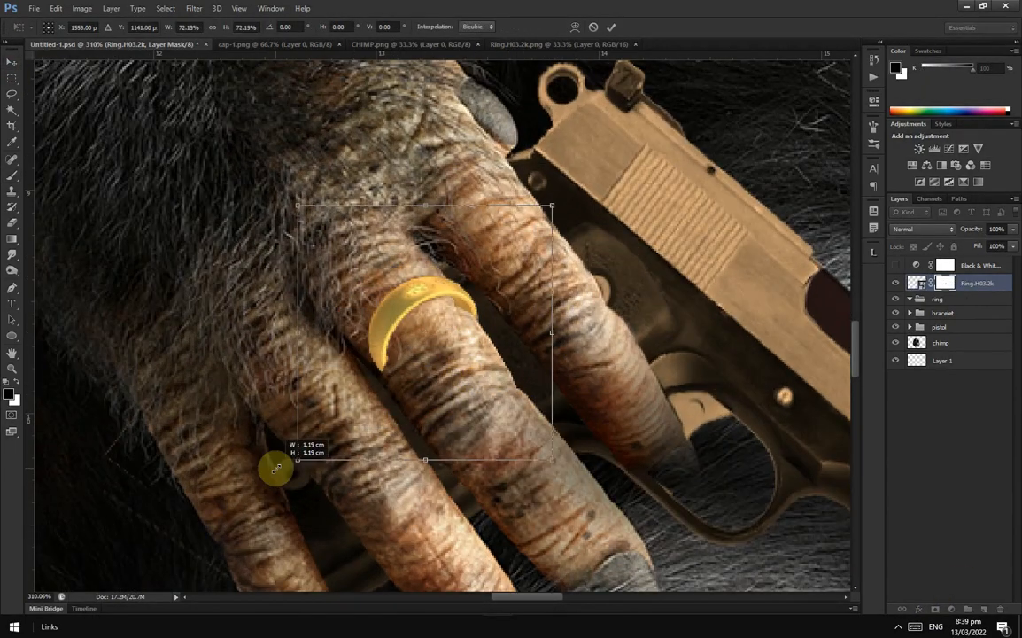
pyautogui.moveTo(448, 353); pyautogui.dragTo(456, 383)
pyautogui.press('Return')
# Step: Warp the ring so its band curves around the finger
pyautogui.hotkey('ctrl', 't')
pyautogui.rightClick(460, 404)
pyautogui.click(501, 497)
pyautogui.moveTo(320, 206); pyautogui.dragTo(409, 363)
pyautogui.press('Return')
pyautogui.press('b')
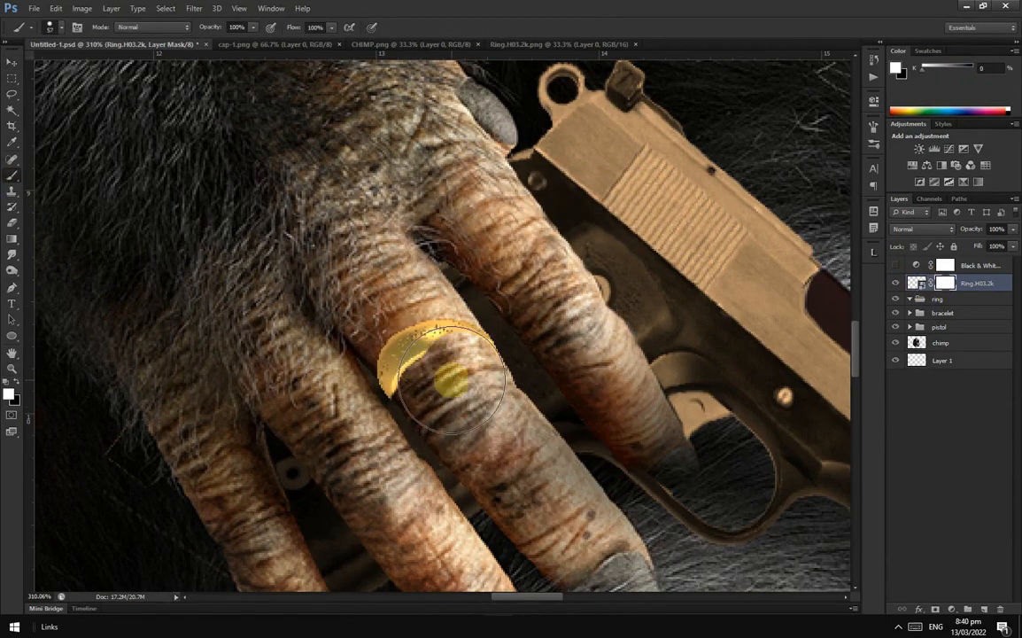
pyautogui.scroll(-2, 372, 356)
pyautogui.scroll(2, 372, 356)
# Step: Puppet Warp the ring with pins at its middle and both ends to fit the finger's edges
pyautogui.click(56, 8)
pyautogui.click(80, 226)
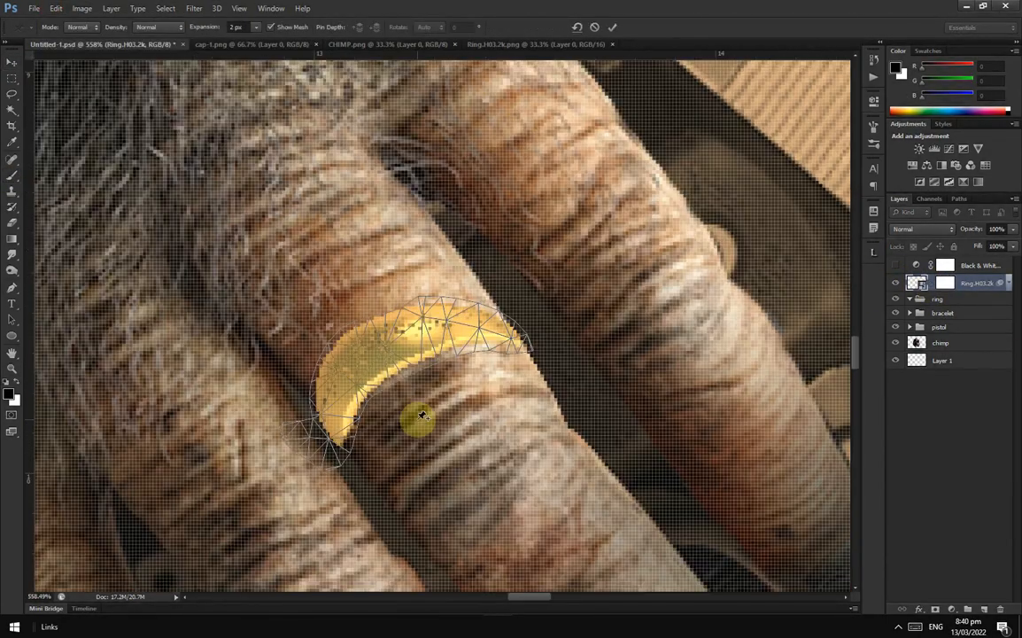
pyautogui.click(424, 323)
pyautogui.moveTo(330, 423); pyautogui.dragTo(342, 433)
pyautogui.moveTo(508, 331); pyautogui.dragTo(516, 337)
pyautogui.scroll(-3, 504, 378)
pyautogui.press('Return')
# Step: Refine the ring's layer mask with the brush where the band meets the finger
pyautogui.scroll(1, 596, 393)
pyautogui.press('b')
pyautogui.press('x')
pyautogui.press('x')
pyautogui.scroll(2, 433, 379)
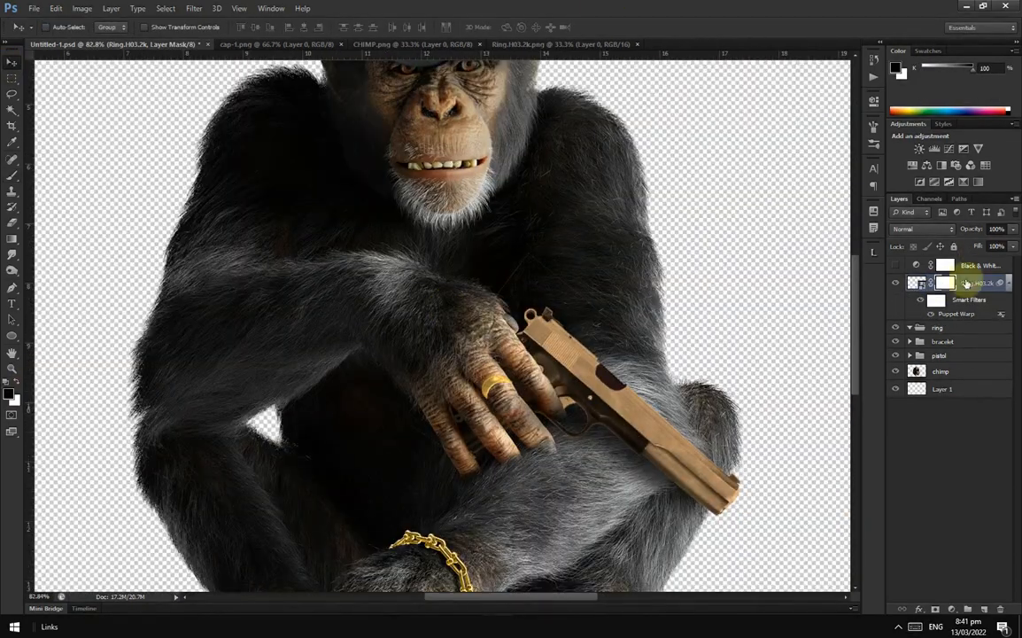
# Step: Clip a Brightness/Contrast adjustment with brightness 66 to the ring inside the ring group and adjust its Blend If slider
pyautogui.click(952, 610)
pyautogui.click(930, 400)
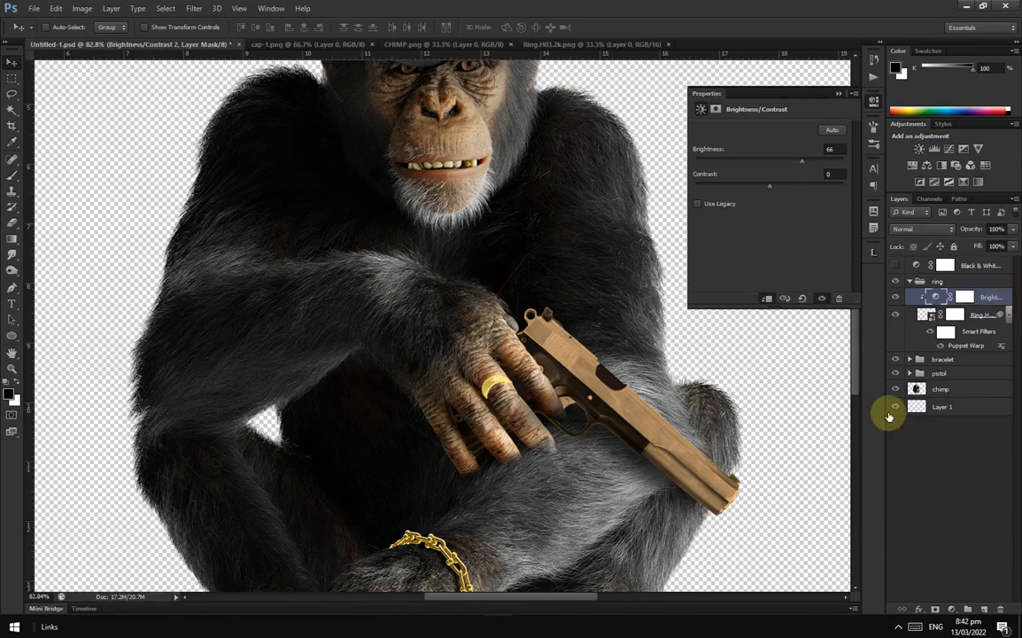
pyautogui.doubleClick(1006, 297)
pyautogui.moveTo(810, 541); pyautogui.dragTo(902, 541)
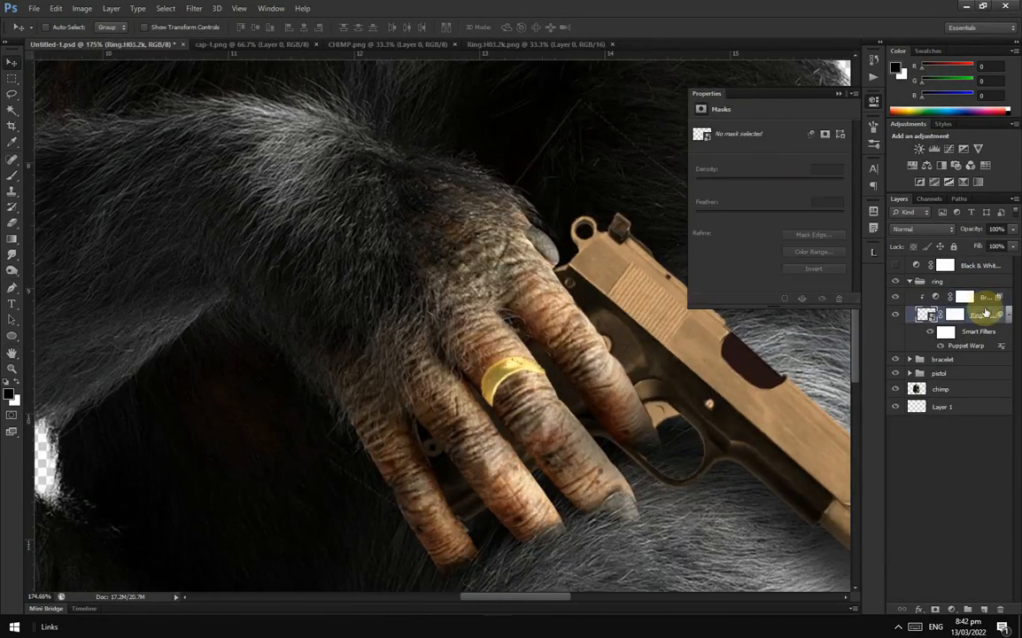
# Step: Clip a Hue/Saturation adjustment to the ring and Puppet Warp the band again with more pins along its curve
pyautogui.click(986, 312)
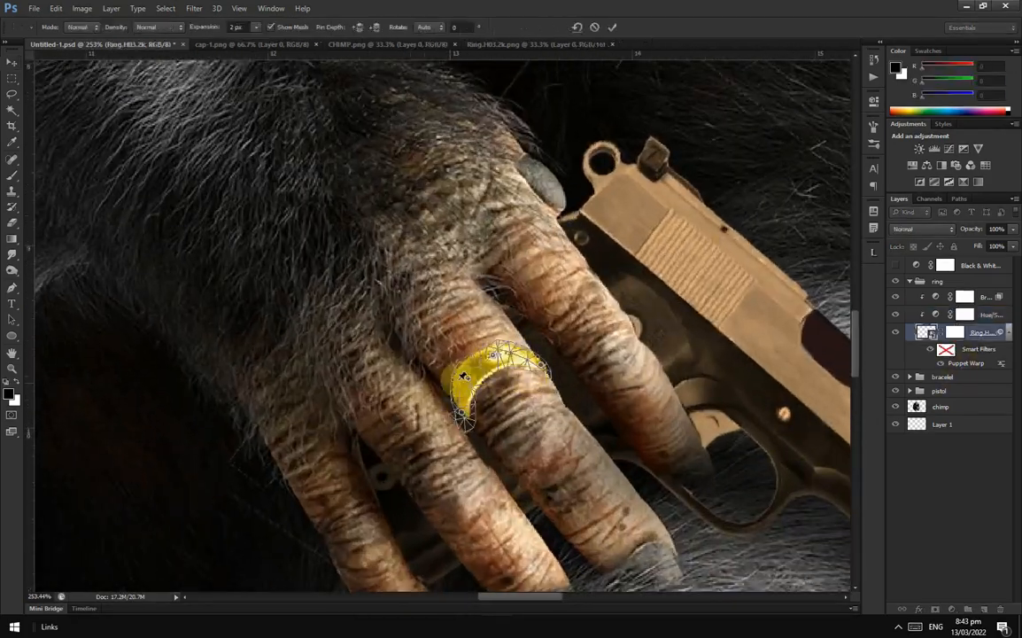
pyautogui.scroll(5, 483, 390)
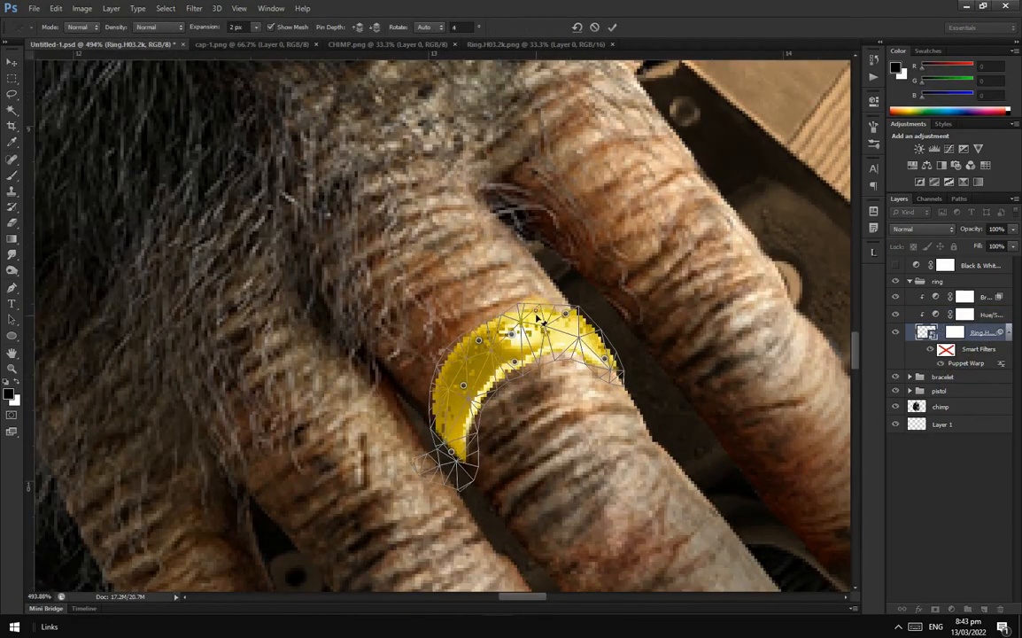
# Step: Place Gold Skull.G15.2k at the top of the ring group, then scale and warp it onto the ring band
pyautogui.click(976, 296)
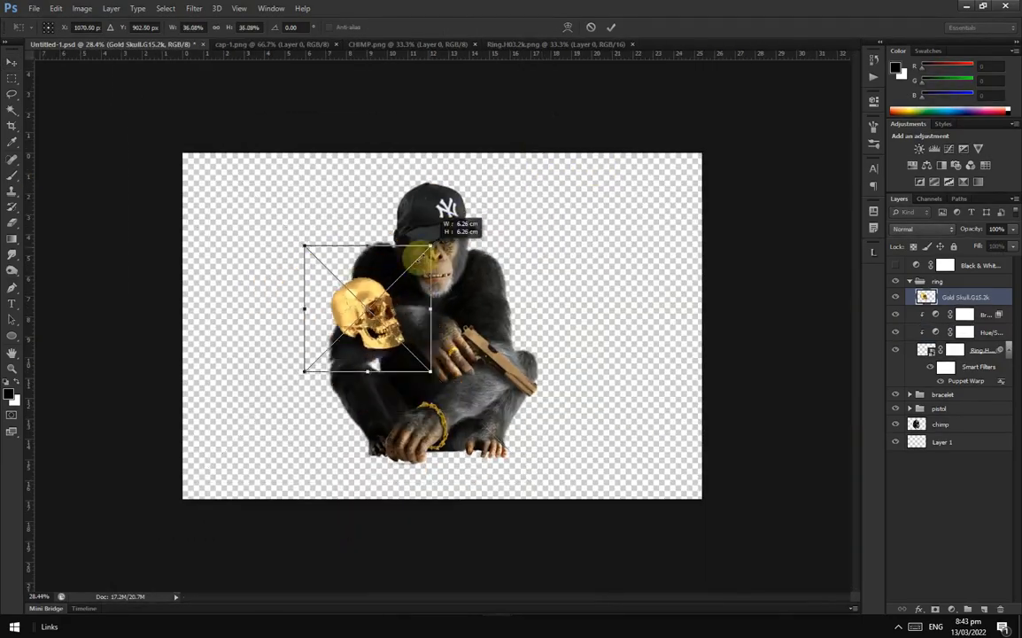
pyautogui.scroll(5, 611, 414)
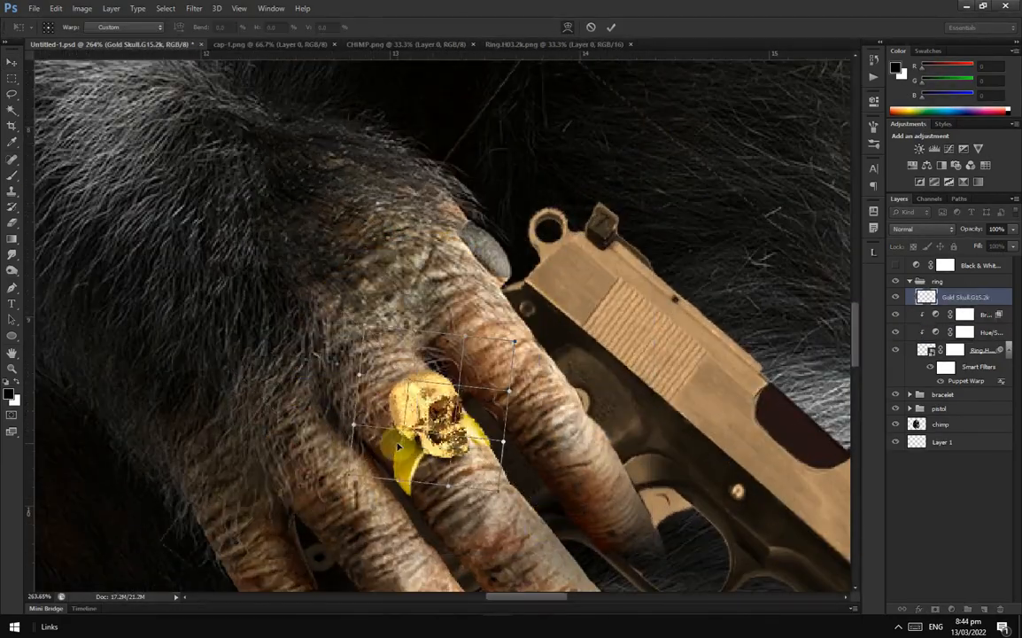
pyautogui.press('Return')
pyautogui.scroll(-5, 443, 461)
pyautogui.scroll(4, 457, 443)
pyautogui.scroll(-5, 479, 398)
pyautogui.scroll(4, 485, 365)
pyautogui.hotkey('ctrl', 't')
pyautogui.press('Return')
# Step: Create a new empty layer and move it below the ring layer inside the ring group
pyautogui.click(985, 317)
pyautogui.click(985, 609)
pyautogui.moveTo(969, 316); pyautogui.dragTo(966, 387)
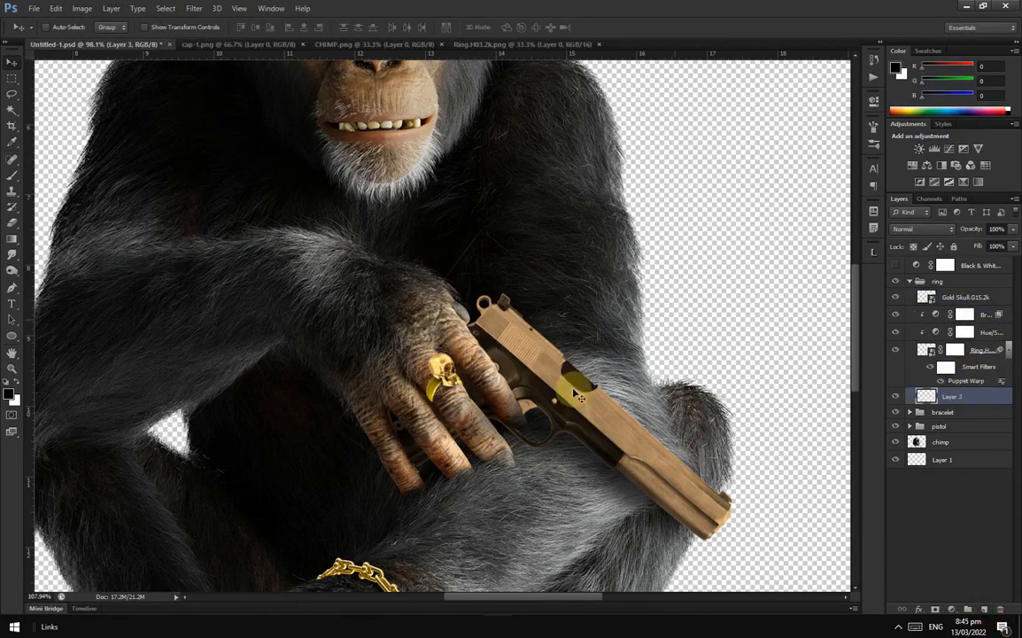
# Step: Paint a soft black shadow around the ring on the new layer with a 20 px brush at 12% flow
pyautogui.scroll(5, 572, 394)
pyautogui.press('b')
pyautogui.rightClick(261, 412)
pyautogui.click(292, 29)
pyautogui.moveTo(292, 29); pyautogui.dragTo(213, 425)
pyautogui.scroll(2, 215, 412)
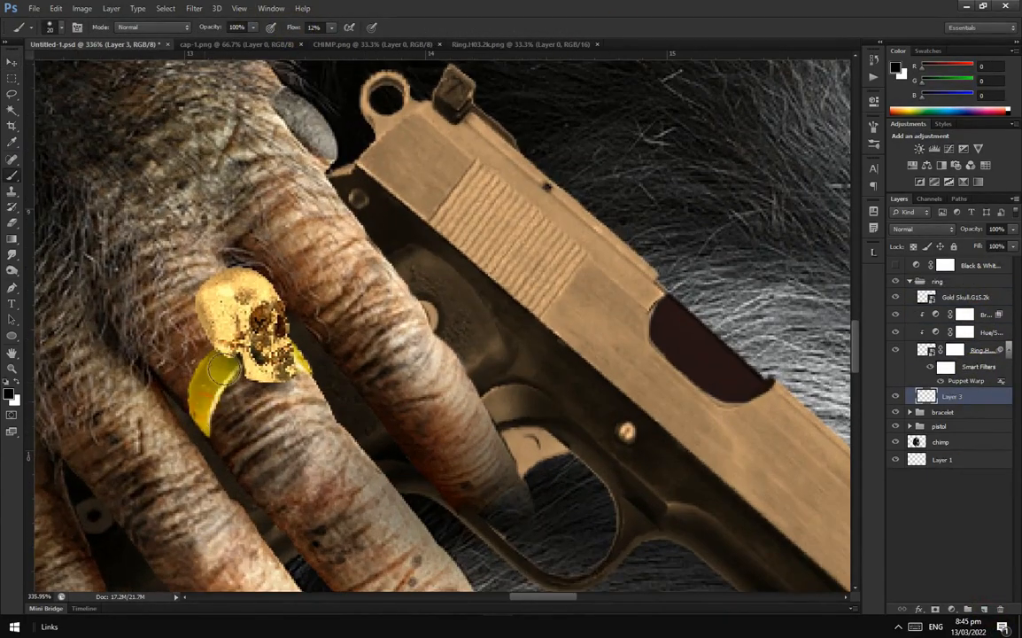
pyautogui.moveTo(224, 368); pyautogui.dragTo(213, 428)
pyautogui.scroll(-8, 293, 380)
pyautogui.moveTo(288, 385); pyautogui.dragTo(477, 394)
pyautogui.scroll(1, 476, 394)
# Step: Reselect the gold skull and reshape it with further transforms so it sits on the ring band
pyautogui.press('v')
pyautogui.keyDown('ctrl'); pyautogui.click(447, 350); pyautogui.keyUp('ctrl')
pyautogui.hotkey('ctrl', 't')
pyautogui.rightClick(481, 383)
pyautogui.click(465, 450)
pyautogui.click(612, 27)
pyautogui.scroll(-4, 454, 378)
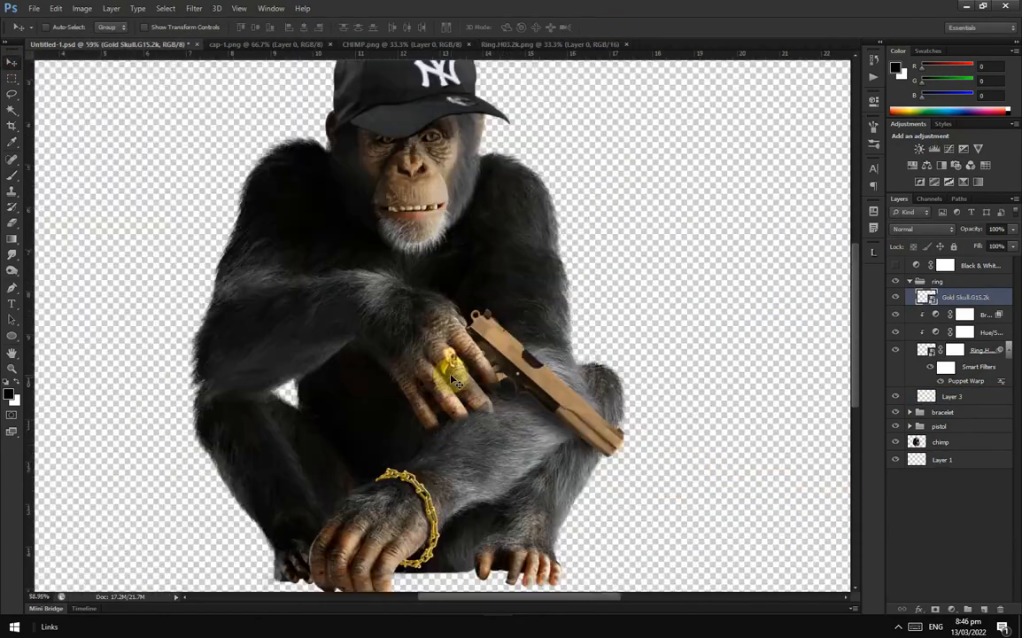
pyautogui.scroll(12, 429, 365)
pyautogui.hotkey('ctrl', 't')
pyautogui.moveTo(555, 307); pyautogui.dragTo(567, 298)
pyautogui.press('Return')
# Step: Add a Hue/Saturation adjustment clipped to the gold skull and set its blend mode to Color
pyautogui.click(952, 609)
pyautogui.click(945, 464)
pyautogui.click(766, 298)
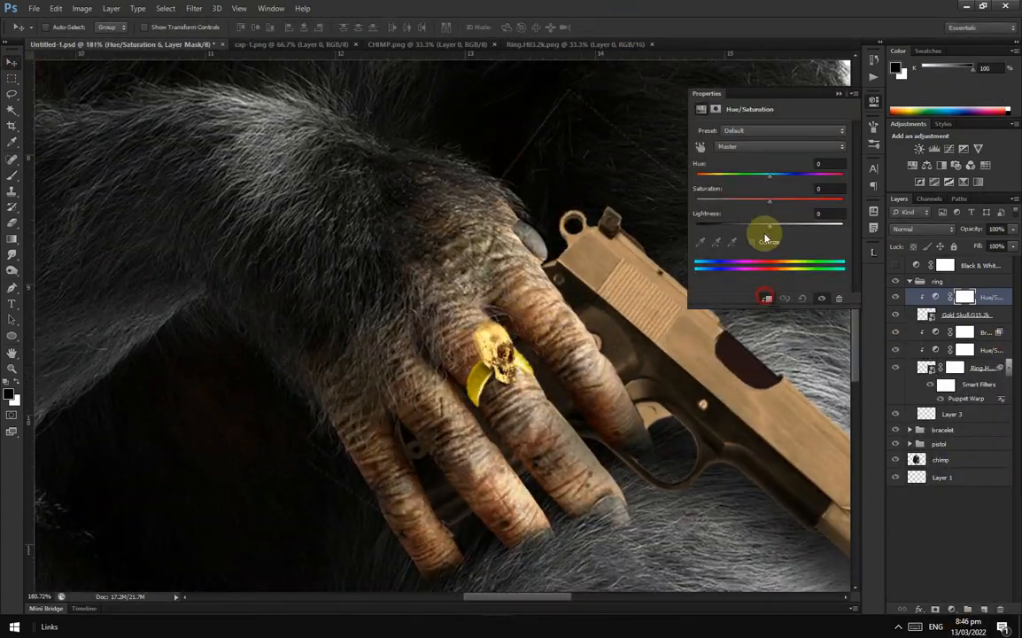
pyautogui.click(921, 229)
pyautogui.click(910, 538)
pyautogui.click(839, 94)
pyautogui.scroll(-15, 582, 368)
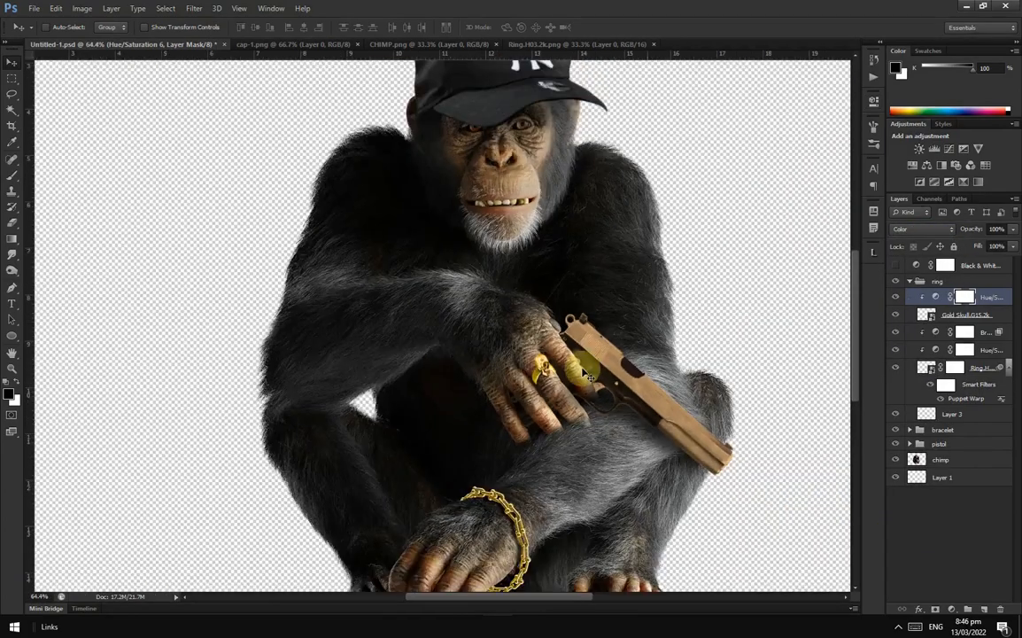
# Step: Save the document and set the skull's colorized Hue/Saturation to hue 43, saturation 73 and lightness -7
pyautogui.hotkey('ctrl', 's')
pyautogui.scroll(5, 477, 370)
pyautogui.scroll(-3, 480, 374)
pyautogui.click(874, 99)
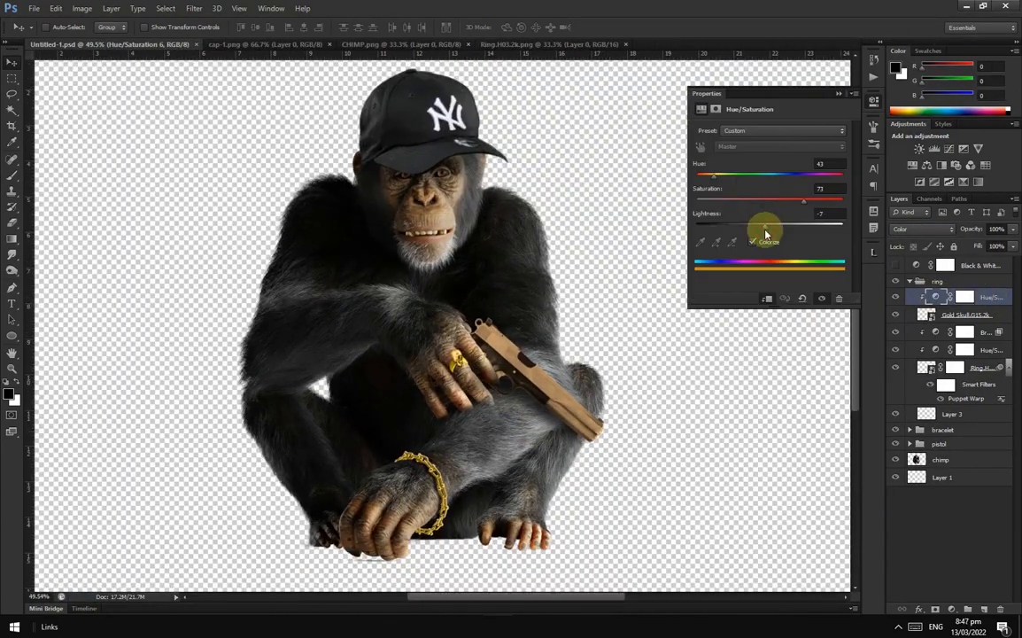
# Step: Add a Levels adjustment clipped to the gold skull and lower its white output level to 219
pyautogui.click(952, 609)
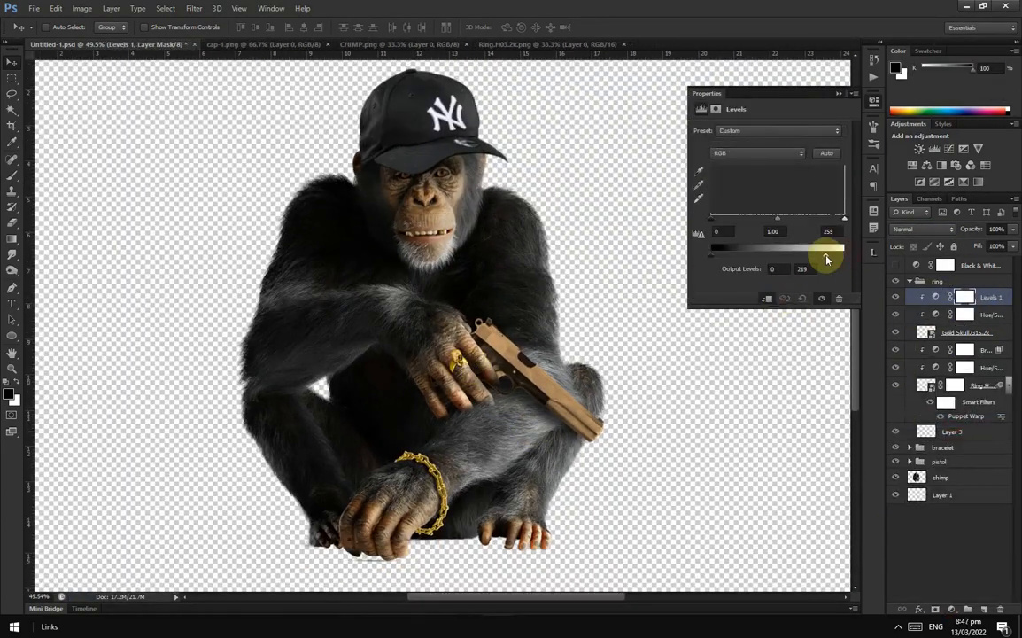
pyautogui.click(839, 94)
pyautogui.scroll(-3, 479, 502)
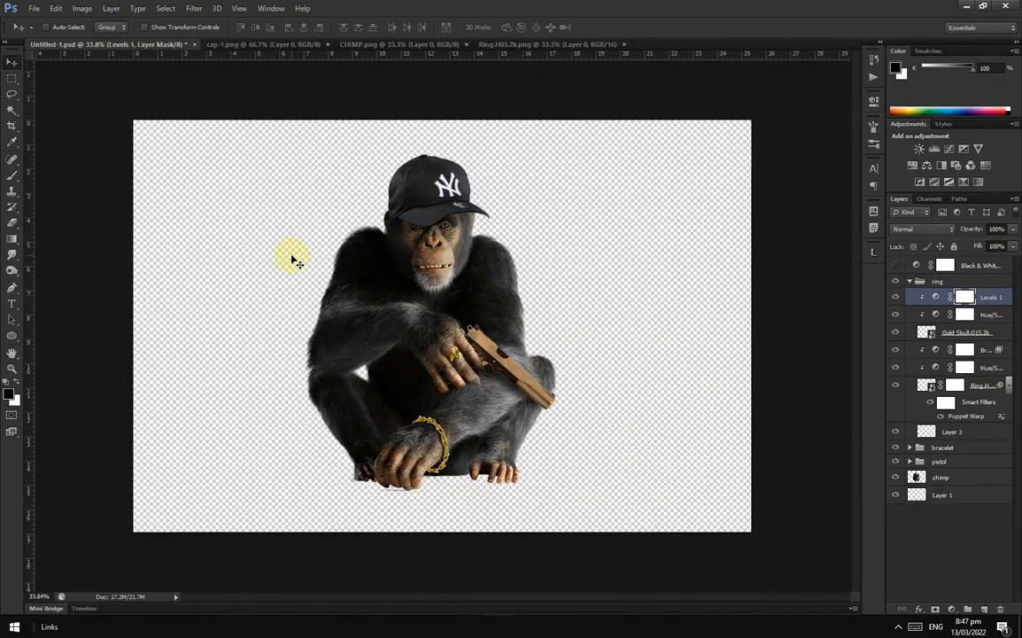
pyautogui.scroll(2, 476, 339)
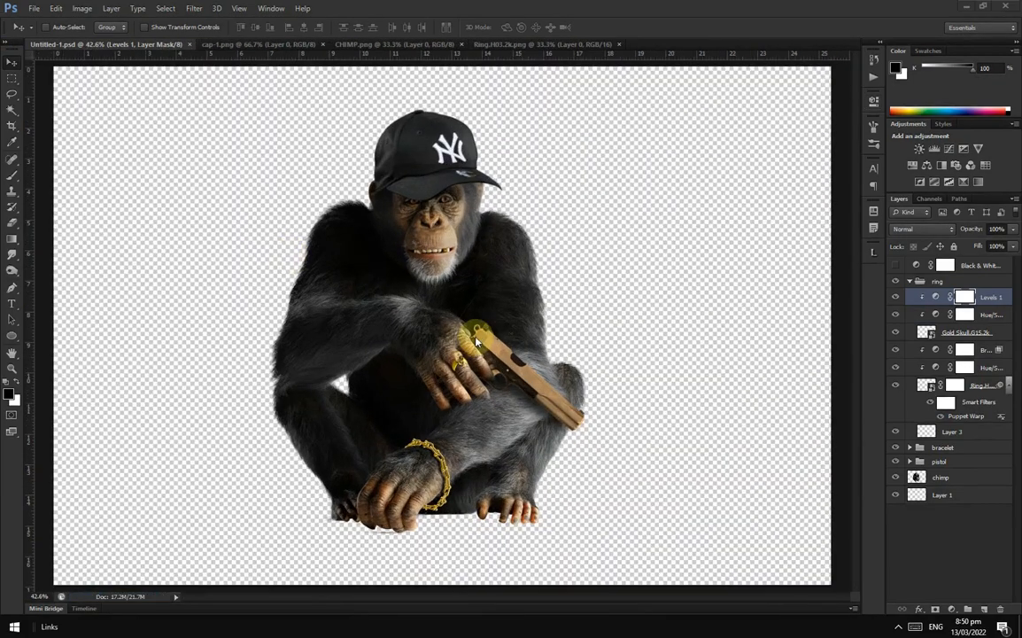
# Step: Collapse the ring group and create a new group named sneakers above it
pyautogui.click(911, 281)
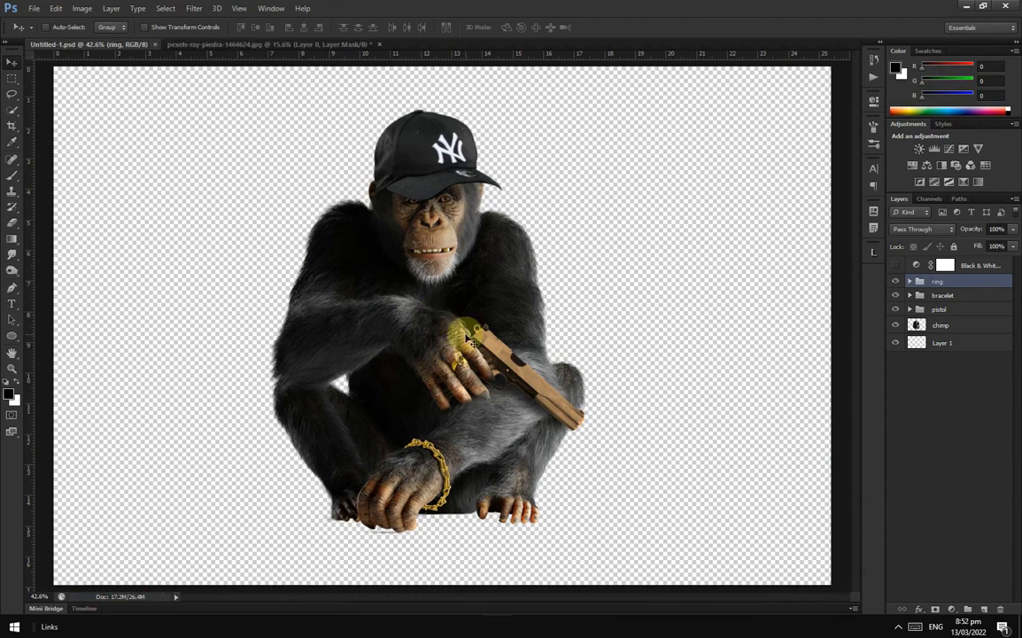
pyautogui.click(969, 609)
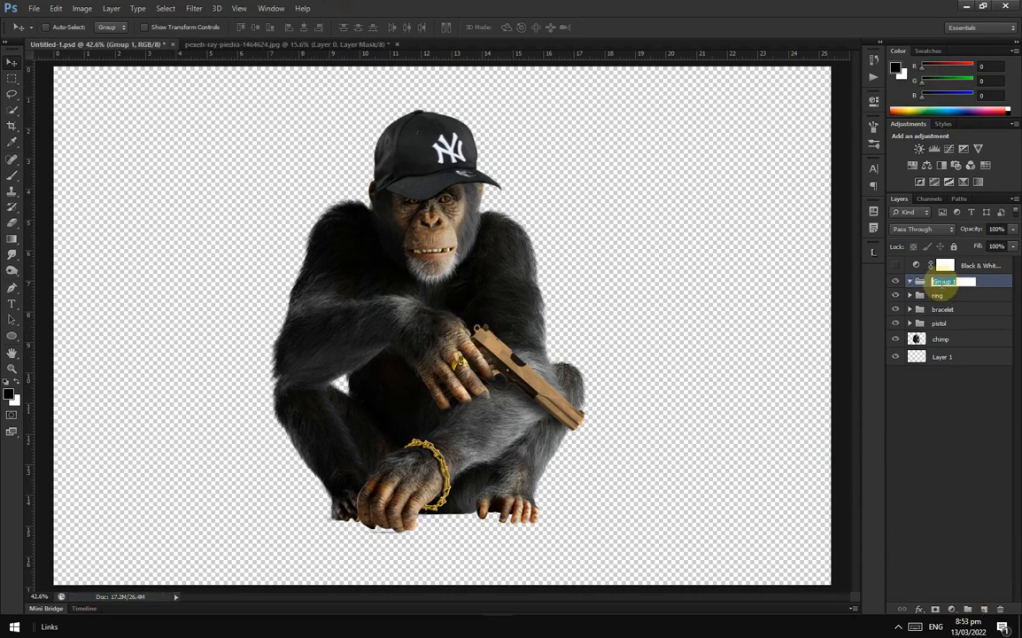
# Step: Bring the masked sneaker from pexels-ray-piedra-1464624.jpg into the sneakers group and scale it down with Free Transform
pyautogui.click(352, 44)
pyautogui.moveTo(425, 292); pyautogui.dragTo(400, 439)
pyautogui.hotkey('ctrl', '-')
pyautogui.click(55, 8)
pyautogui.click(107, 234)
pyautogui.hotkey('ctrl', '-')
pyautogui.hotkey('ctrl', '-')
pyautogui.hotkey('ctrl', '-')
pyautogui.moveTo(277, 151); pyautogui.dragTo(377, 256)
# Step: Flip the sneaker horizontally within the active transform
pyautogui.hotkey('ctrl', '+')
pyautogui.hotkey('ctrl', '+')
pyautogui.hotkey('ctrl', '+')
pyautogui.rightClick(392, 419)
pyautogui.click(416, 404)
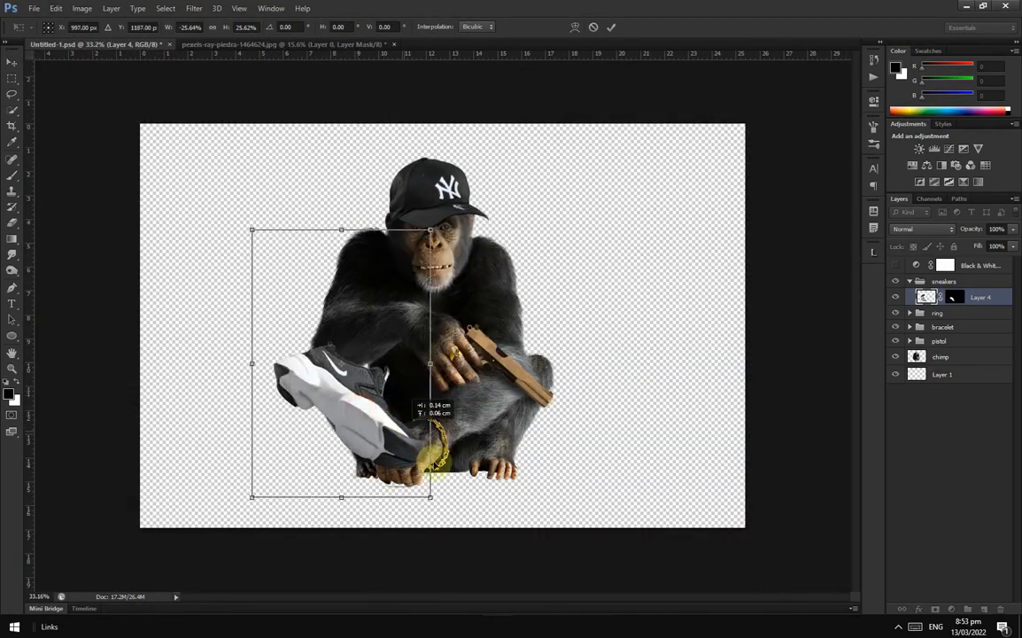
# Step: Move the sneaker onto the chimp's foot below the pistol, scaling it to about 17.8% and rotating it to point outward
pyautogui.moveTo(416, 405); pyautogui.dragTo(581, 475)
pyautogui.moveTo(634, 558); pyautogui.dragTo(648, 542)
pyautogui.moveTo(566, 297); pyautogui.dragTo(530, 372)
pyautogui.moveTo(499, 511); pyautogui.dragTo(513, 498)
pyautogui.moveTo(578, 548); pyautogui.dragTo(570, 522)
pyautogui.scroll(3, 492, 492)
pyautogui.moveTo(516, 502); pyautogui.dragTo(523, 517)
# Step: Warp the sneaker so its sole and ankle opening fit the chimp's foot and leg
pyautogui.rightClick(543, 540)
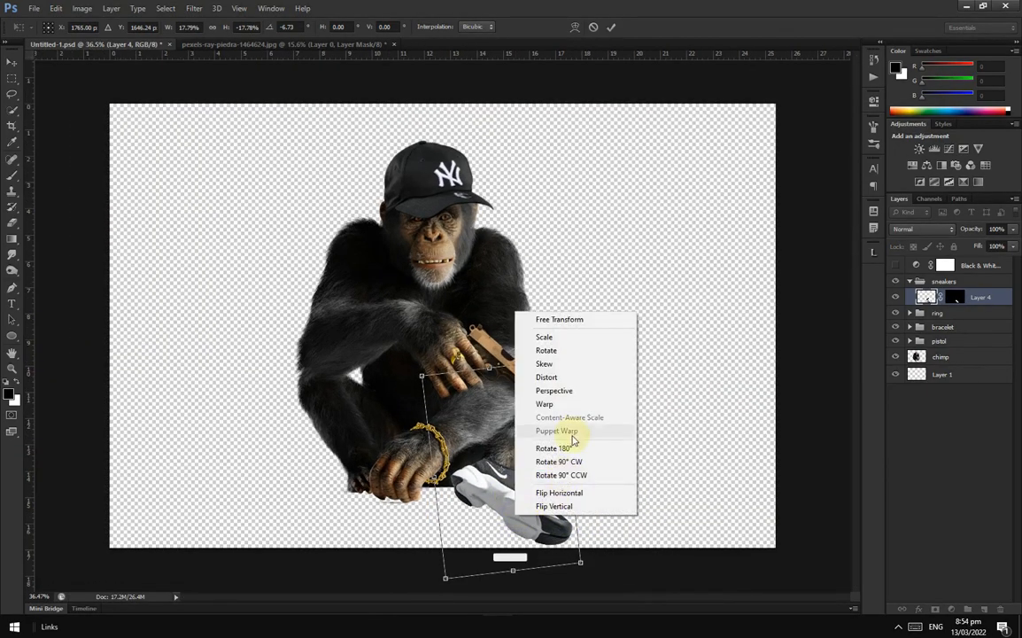
pyautogui.click(542, 411)
pyautogui.scroll(3, 488, 523)
pyautogui.moveTo(489, 522); pyautogui.dragTo(432, 593)
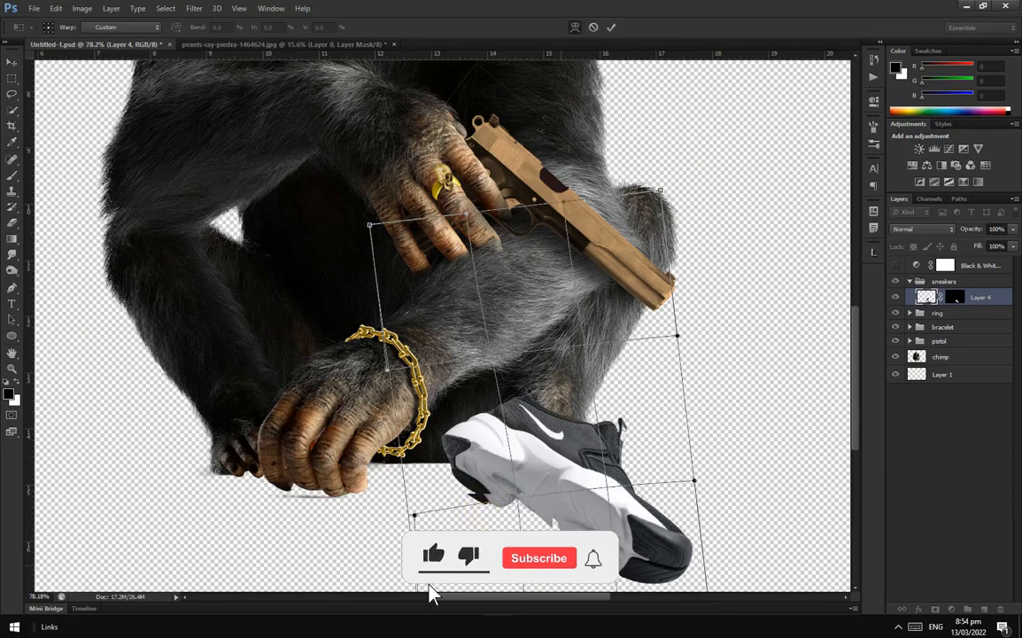
pyautogui.moveTo(632, 410); pyautogui.dragTo(618, 413)
pyautogui.press('Return')
# Step: Apply the sneaker's layer mask permanently to its layer
pyautogui.scroll(-10, 558, 434)
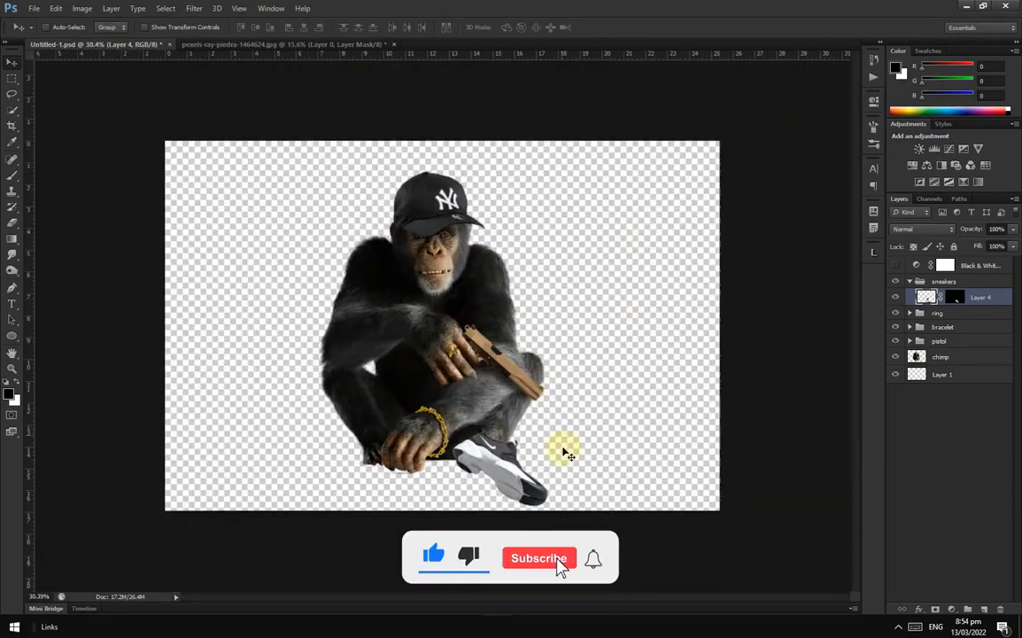
pyautogui.scroll(5, 478, 399)
pyautogui.rightClick(957, 297)
pyautogui.click(916, 332)
pyautogui.scroll(4, 469, 514)
pyautogui.scroll(2, 456, 445)
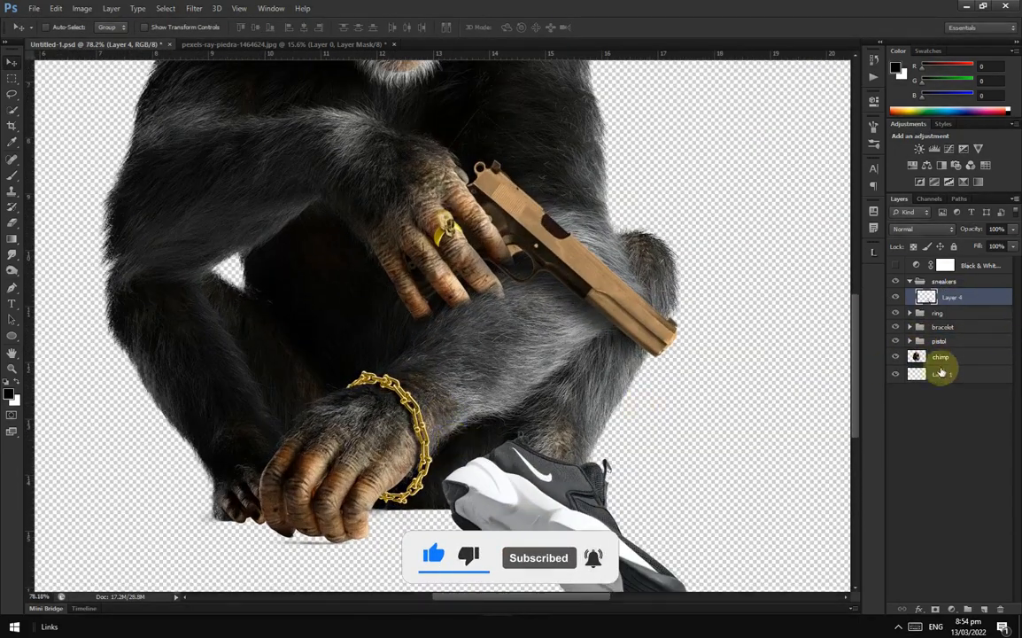
# Step: Trace a Pen tool path on the chimp layer around the forearm and the hand wearing the bracelet
pyautogui.click(12, 286)
pyautogui.scroll(3, 336, 443)
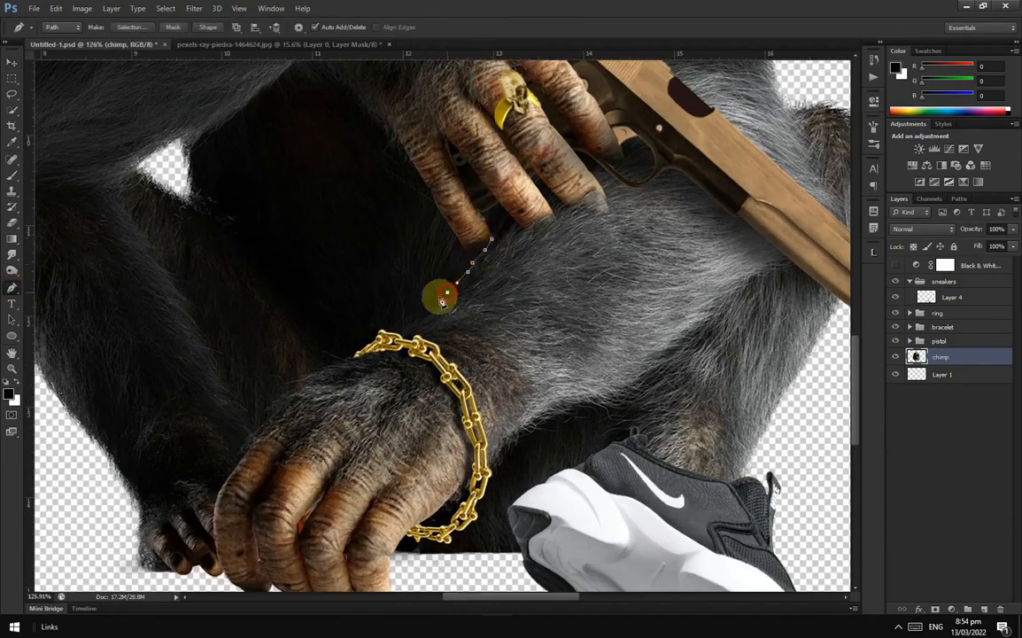
pyautogui.scroll(3, 224, 490)
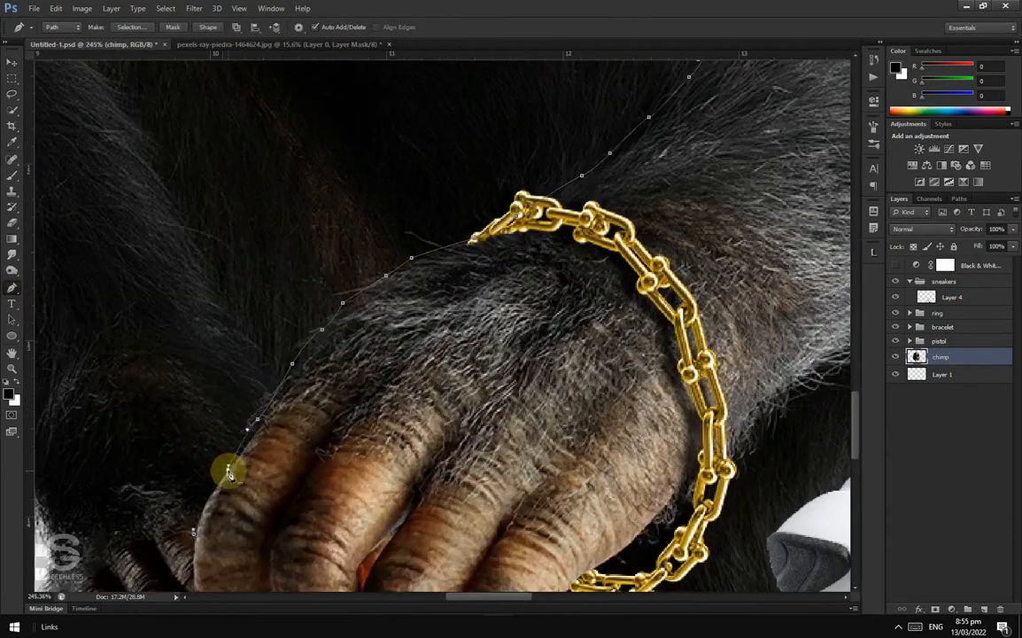
pyautogui.scroll(-2, 228, 471)
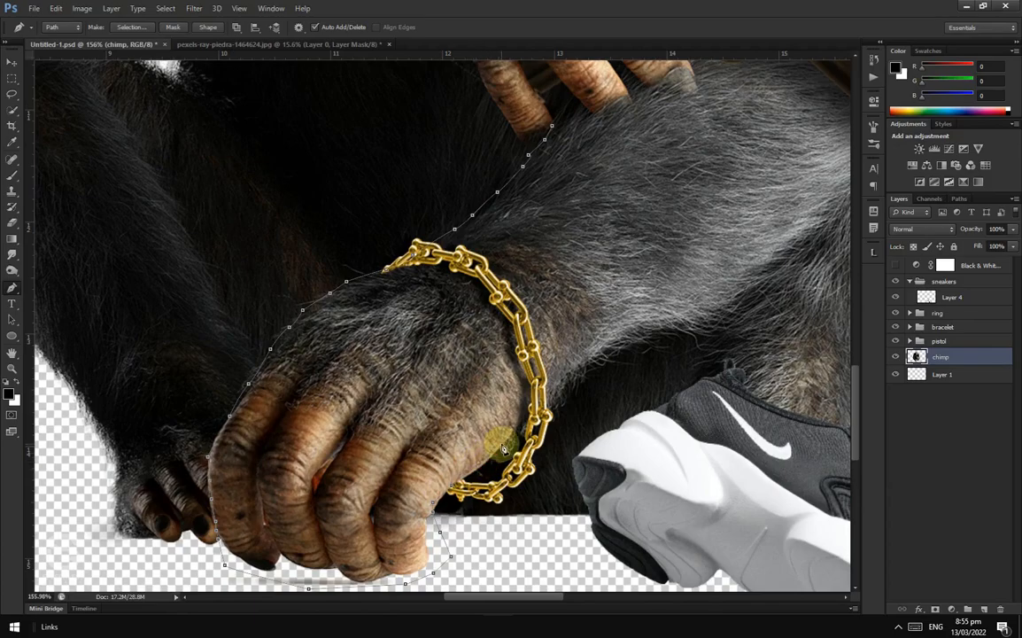
pyautogui.scroll(3, 503, 447)
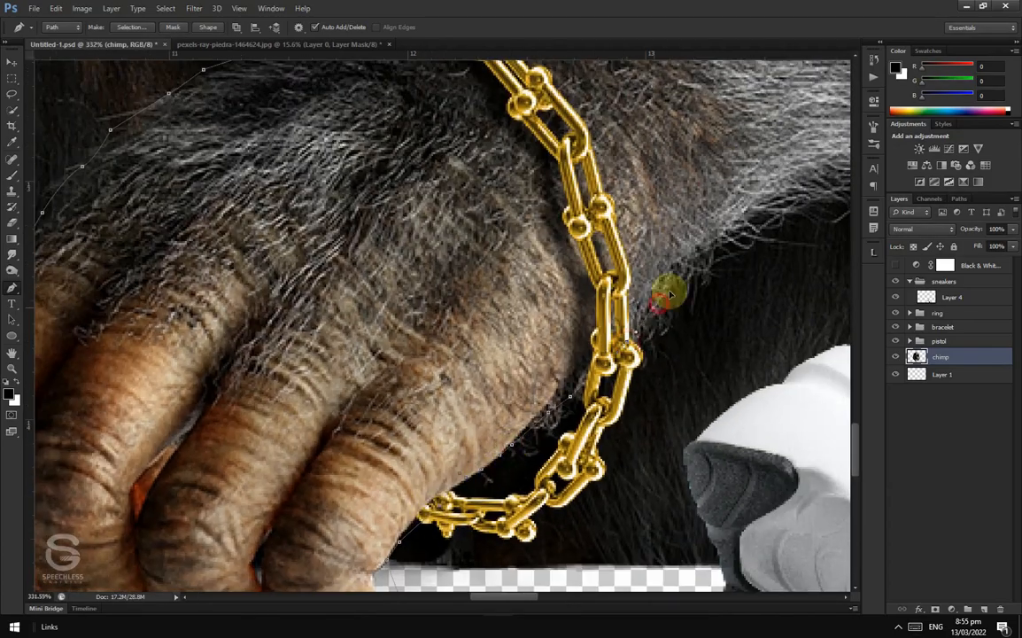
# Step: Turn the path into a selection and copy the hand to a new layer named hamd above the chimp layer
pyautogui.scroll(-8, 653, 314)
pyautogui.scroll(3, 547, 412)
pyautogui.rightClick(406, 344)
pyautogui.click(444, 237)
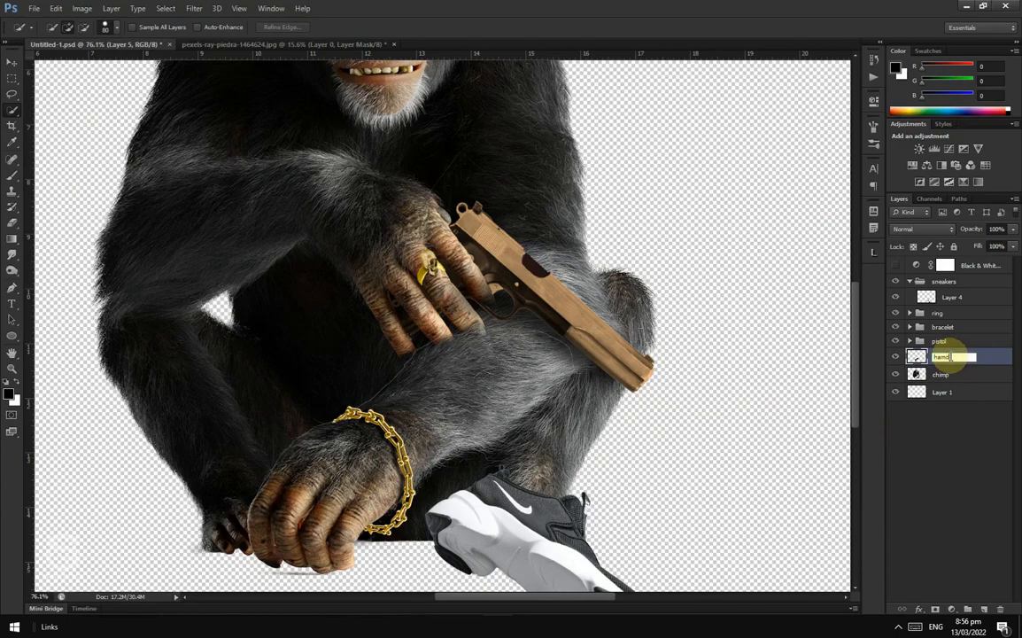
# Step: On a new layer above the copied hand, clone fur over the thin cut-out outlines around the hand and forearm
pyautogui.click(984, 609)
pyautogui.scroll(5, 556, 376)
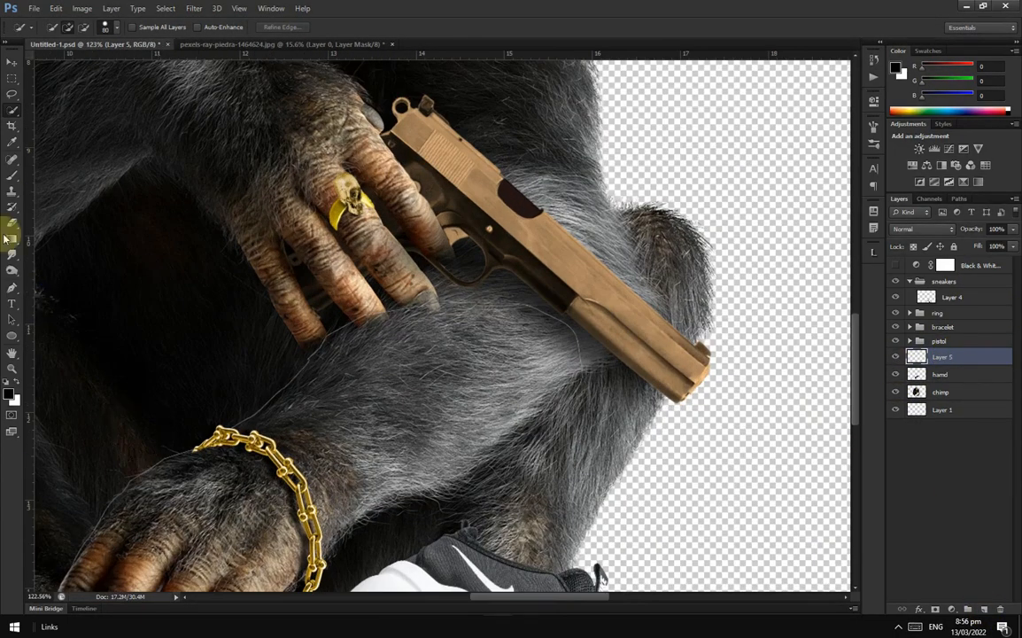
pyautogui.scroll(4, 321, 353)
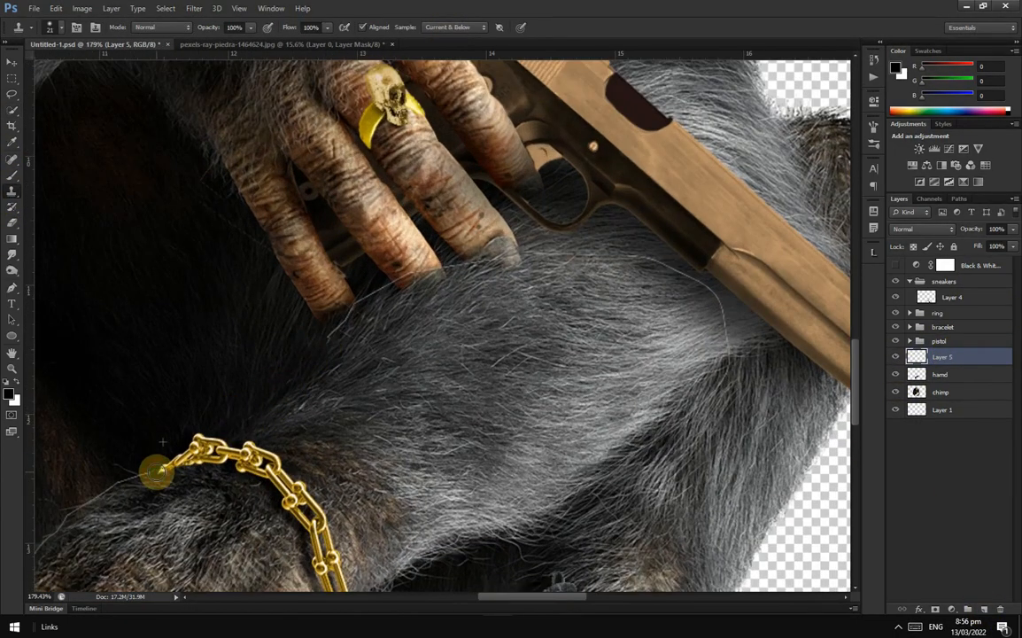
pyautogui.scroll(-1, 148, 379)
pyautogui.scroll(1, 136, 443)
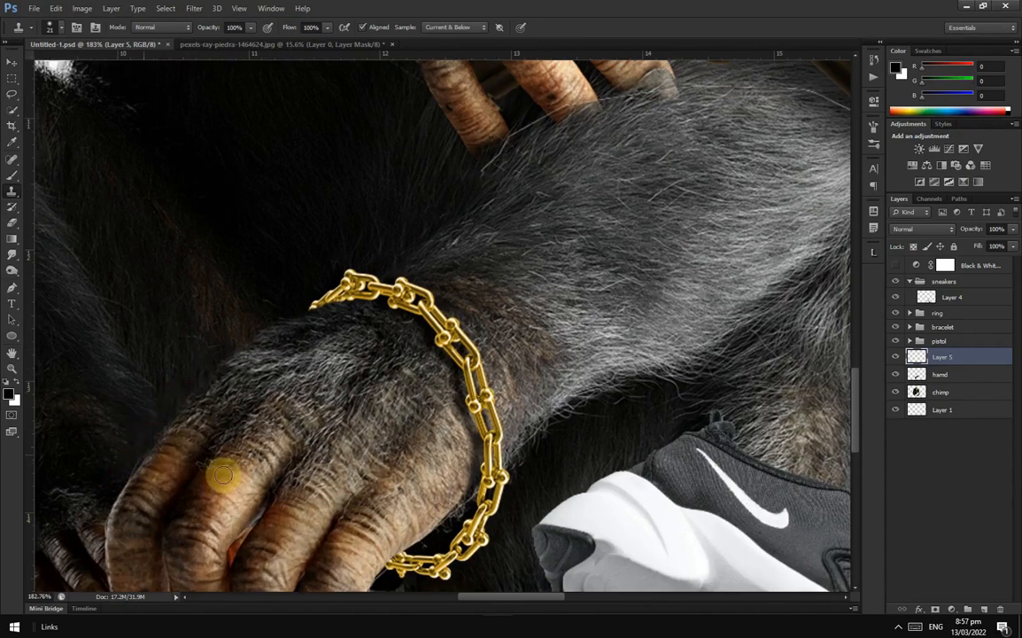
pyautogui.scroll(-1, 379, 232)
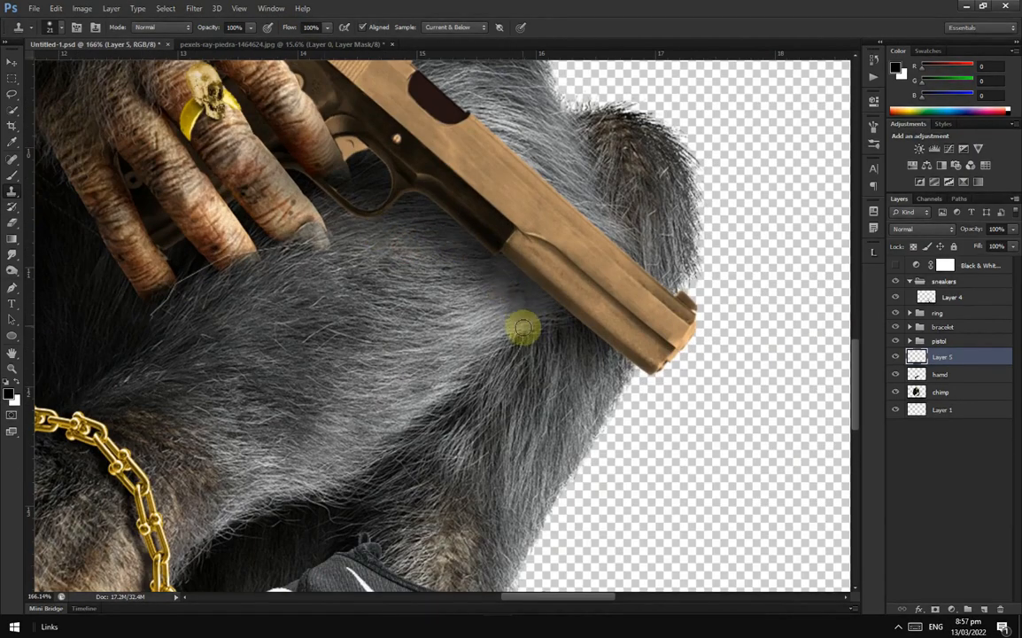
pyautogui.scroll(-4, 147, 308)
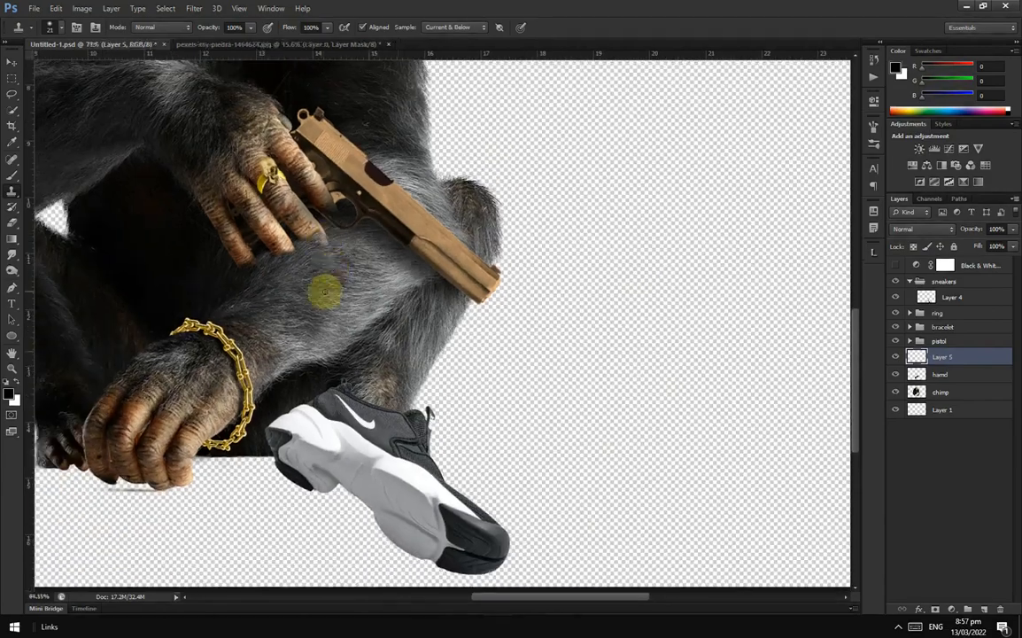
# Step: Move the sneakers group below the hamd layer, then name its sneaker layer left and a duplicate of it right
pyautogui.click(12, 64)
pyautogui.moveTo(943, 281); pyautogui.dragTo(954, 385)
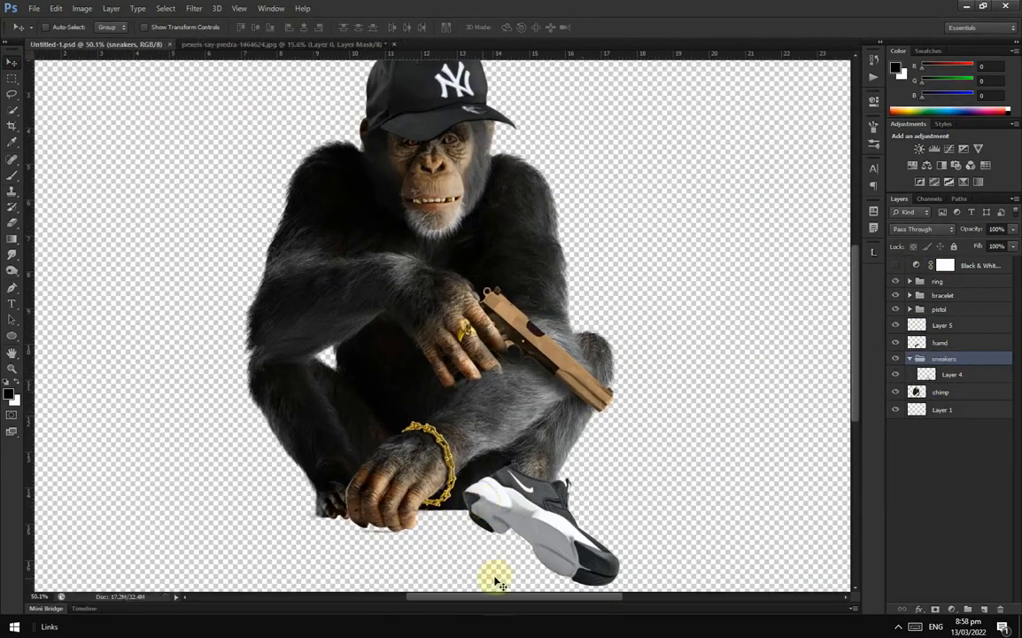
pyautogui.doubleClick(953, 374)
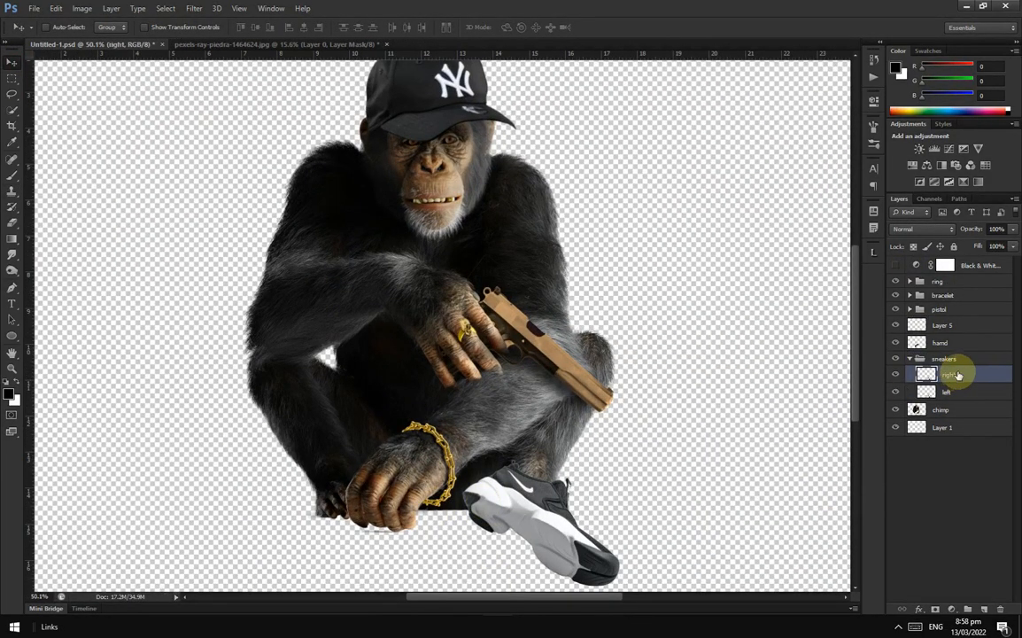
# Step: Flip the right sneaker horizontally and place it on the chimp's other foot, behind the hand with the bracelet
pyautogui.hotkey('ctrl', 't')
pyautogui.rightClick(530, 505)
pyautogui.click(560, 485)
pyautogui.moveTo(560, 520); pyautogui.dragTo(346, 520)
pyautogui.press('Return')
pyautogui.scroll(3, 383, 503)
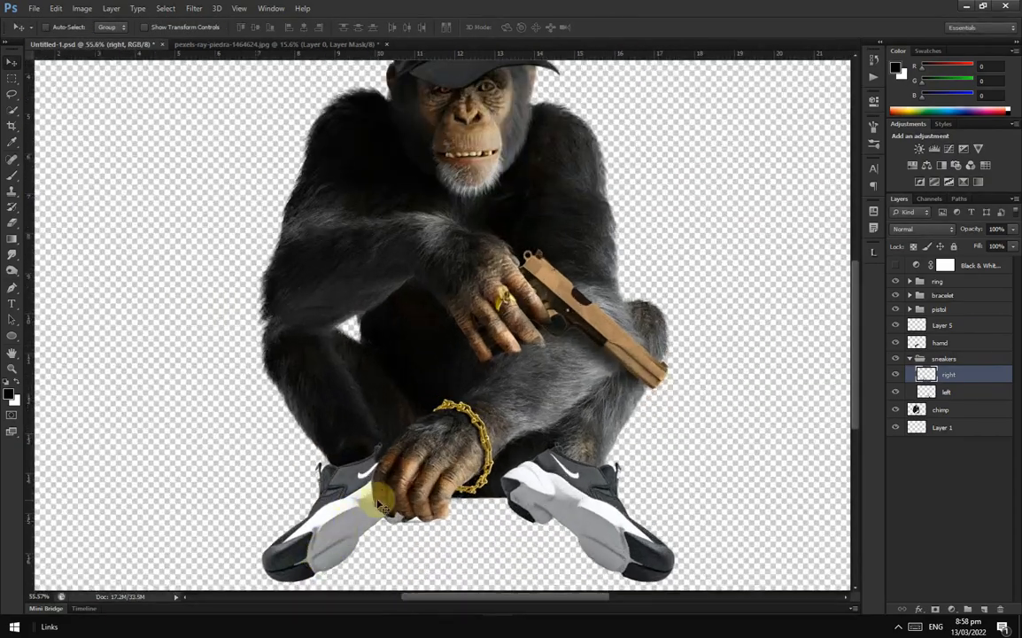
# Step: Rotate the right sneaker slightly so its toe lifts and its ankle opening meets the leg
pyautogui.hotkey('ctrl', 't')
pyautogui.moveTo(217, 543); pyautogui.dragTo(206, 523)
pyautogui.click(611, 28)
pyautogui.scroll(-3, 479, 515)
pyautogui.scroll(2, 483, 512)
# Step: Rotate the left sneaker slightly toe-up and shift it to line up with the ankle
pyautogui.click(955, 391)
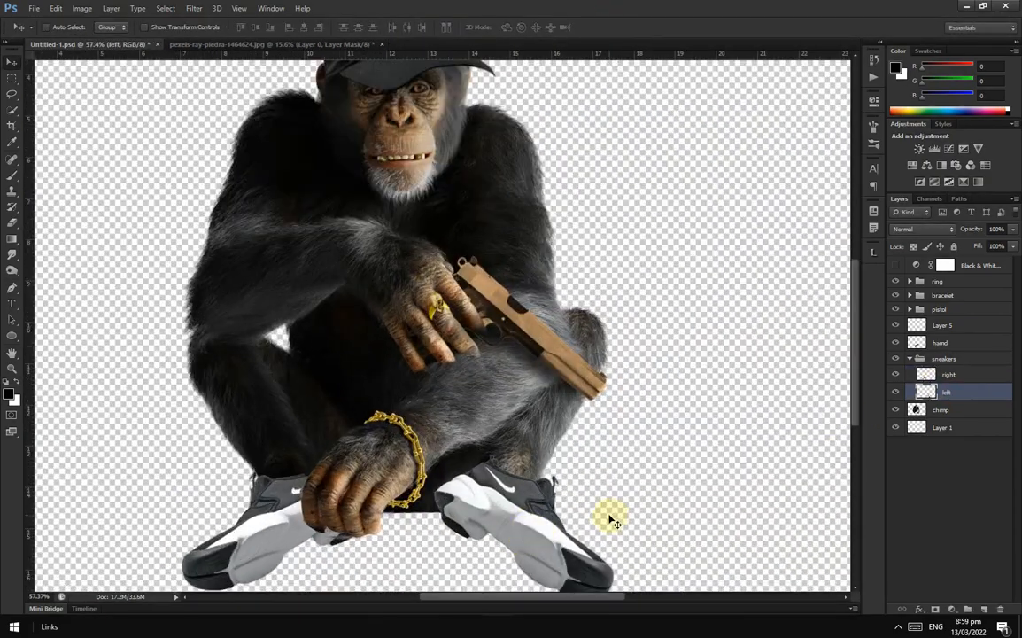
pyautogui.hotkey('ctrl', 't')
pyautogui.moveTo(643, 529); pyautogui.dragTo(642, 510)
pyautogui.moveTo(503, 504); pyautogui.dragTo(498, 507)
pyautogui.press('Return')
pyautogui.scroll(-4, 477, 511)
pyautogui.scroll(5, 501, 514)
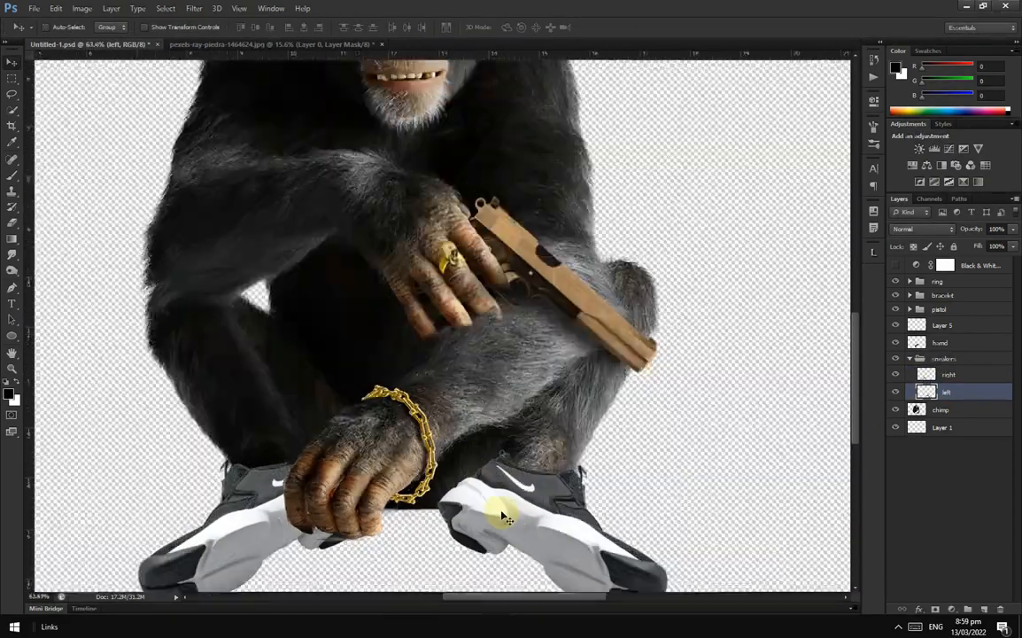
# Step: Nudge the right sneaker slightly down beneath the hand
pyautogui.scroll(-1, 502, 513)
pyautogui.click(989, 372)
pyautogui.moveTo(321, 508); pyautogui.dragTo(321, 514)
# Step: Add an Exposure adjustment of -4.79 clipped to the right sneaker, invert its mask and name it shadows
pyautogui.scroll(3, 320, 513)
pyautogui.click(964, 148)
pyautogui.moveTo(768, 163); pyautogui.dragTo(721, 162)
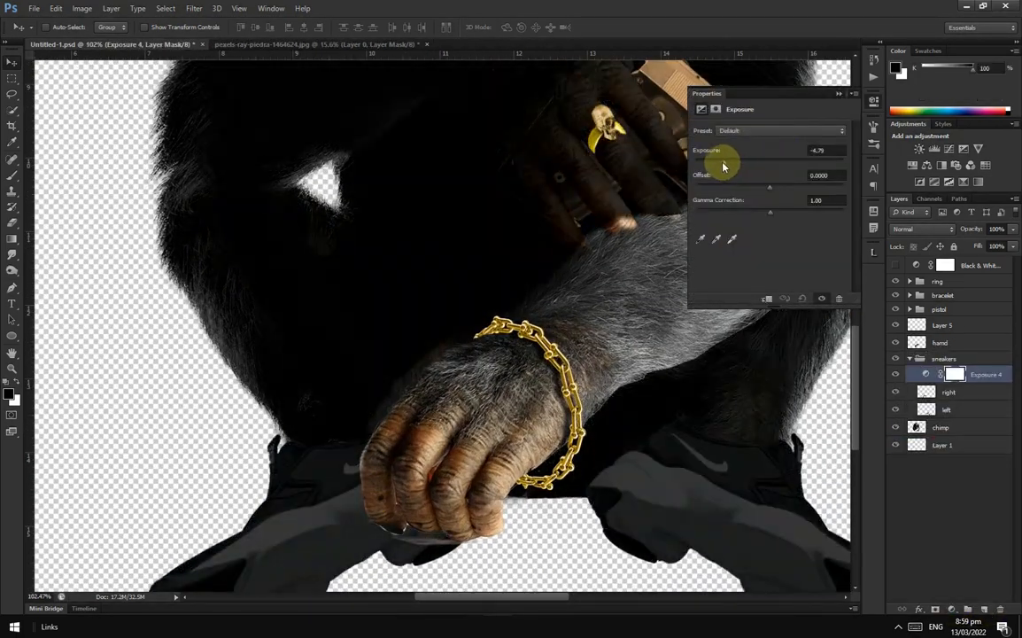
pyautogui.keyDown('alt'); pyautogui.click(966, 381); pyautogui.keyUp('alt')
pyautogui.hotkey('ctrl', 'i')
pyautogui.doubleClick(987, 375)
pyautogui.write('shadows')
pyautogui.press('Return')
pyautogui.click(965, 374)
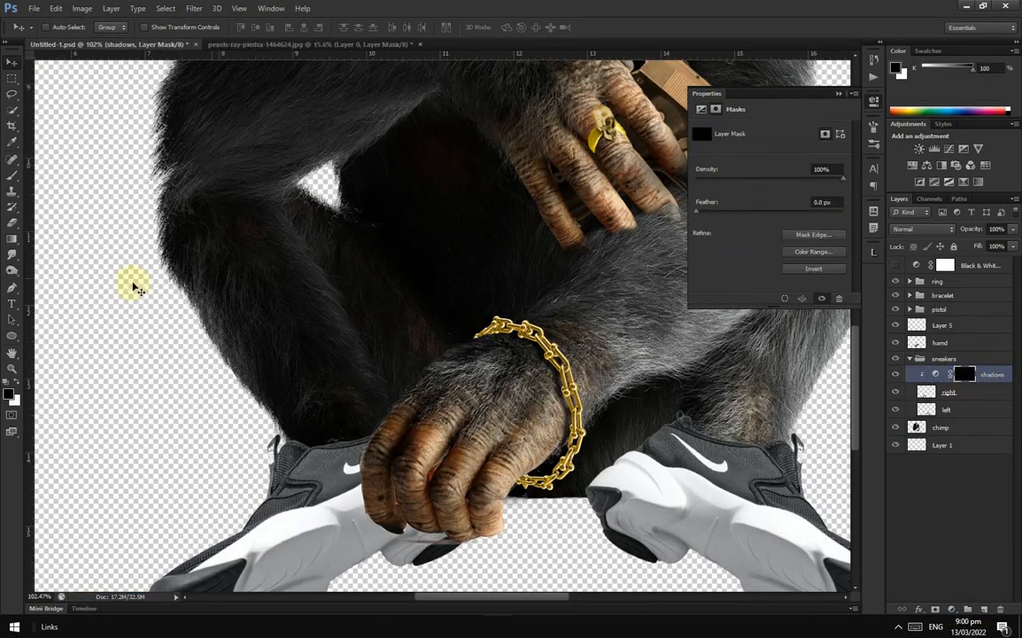
# Step: Paint white on the shadows mask with a soft 106 px brush at 5% flow to shade the right sneaker around the fingers
pyautogui.press('b')
pyautogui.rightClick(382, 508)
pyautogui.moveTo(297, 24); pyautogui.dragTo(287, 25)
pyautogui.scroll(4, 341, 470)
pyautogui.write('5')
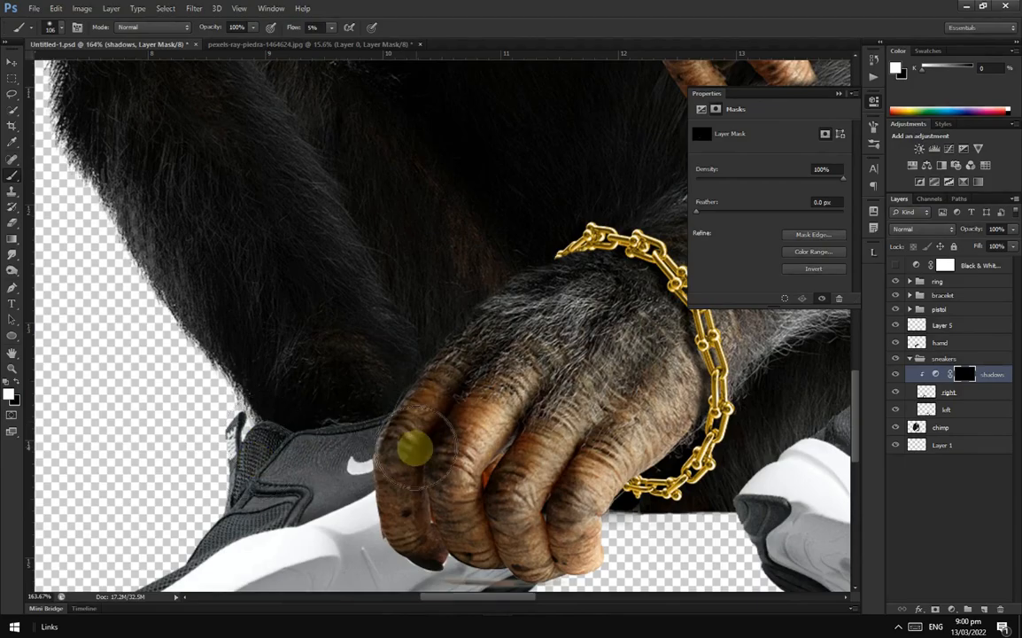
pyautogui.scroll(-4, 390, 428)
pyautogui.scroll(1, 369, 397)
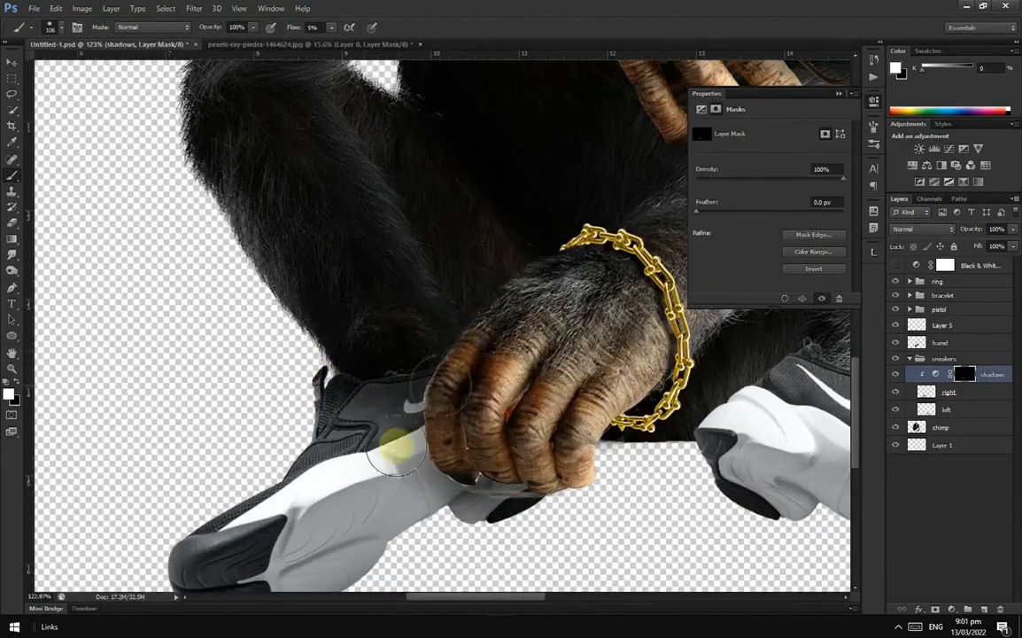
pyautogui.scroll(-4, 475, 347)
pyautogui.scroll(4, 245, 596)
# Step: Lower the brush flow to 1% and softly darken the right sneaker's sole on the shadows mask
pyautogui.moveTo(294, 27); pyautogui.dragTo(289, 28)
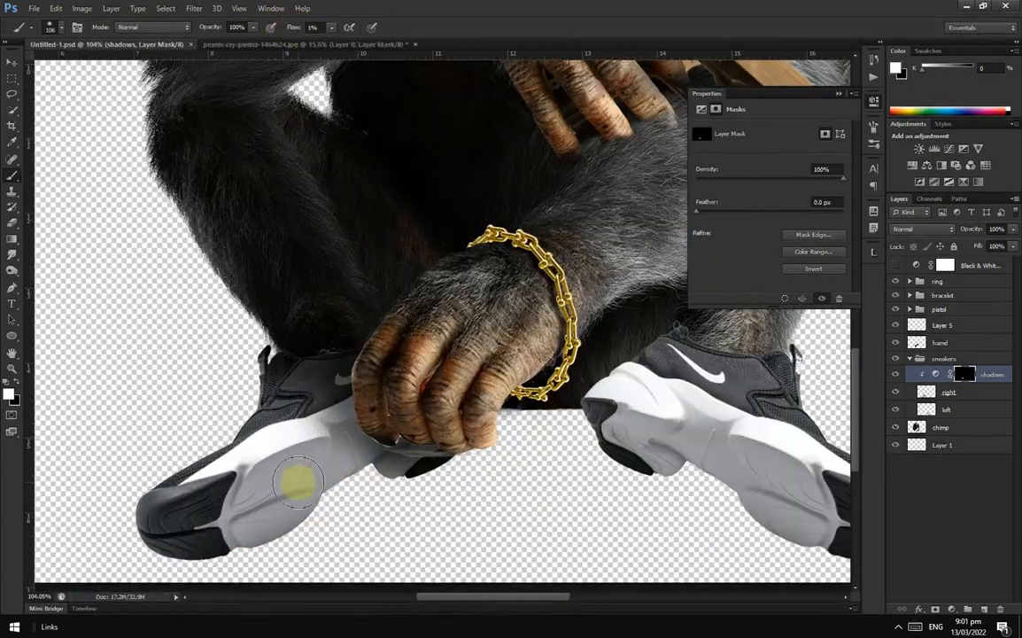
pyautogui.scroll(4, 581, 554)
pyautogui.scroll(-2, 580, 553)
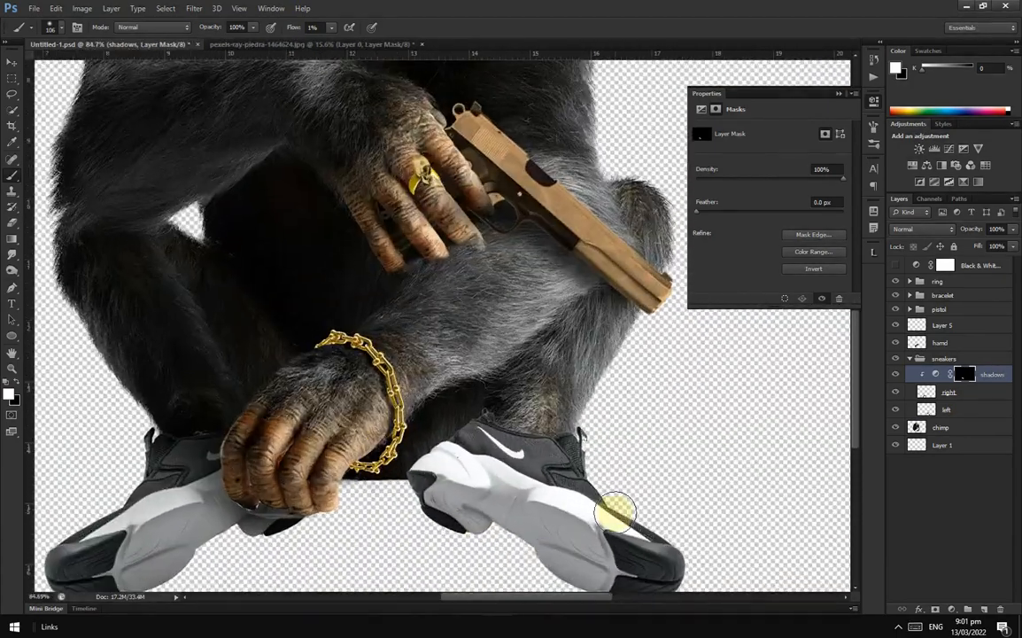
# Step: Add an Exposure adjustment of -6.45 clipped to the left sneaker and invert its mask
pyautogui.click(948, 409)
pyautogui.click(951, 608)
pyautogui.click(939, 431)
pyautogui.click(767, 299)
pyautogui.moveTo(769, 162); pyautogui.dragTo(721, 163)
pyautogui.hotkey('ctrl', 'i')
pyautogui.scroll(3, 410, 490)
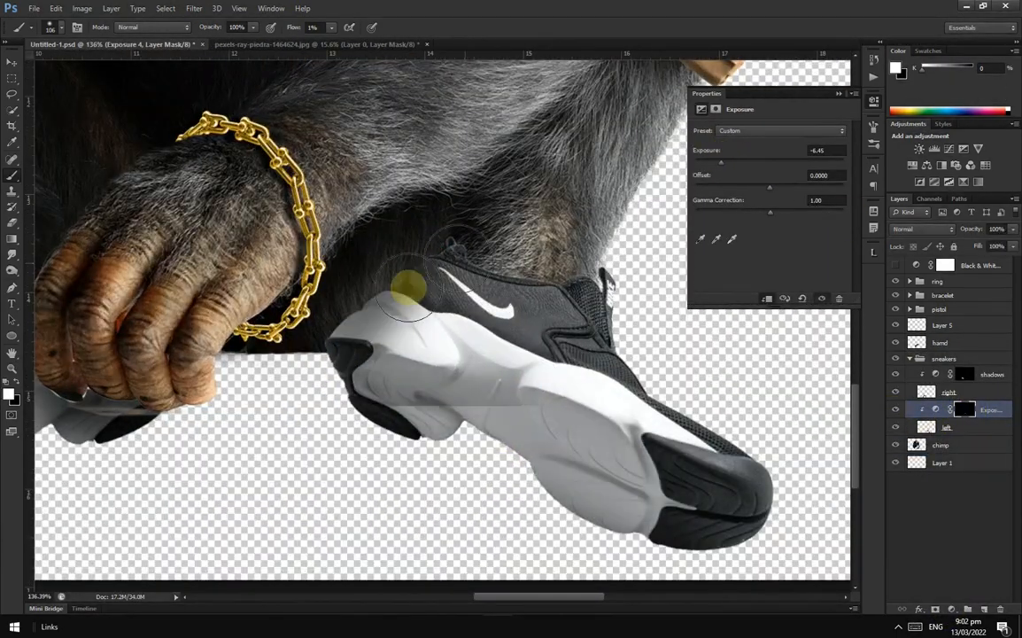
# Step: Paint the left sneaker's shadows on the Exposure mask, along the heel and sole under the leg, finishing at 2% flow
pyautogui.scroll(-3, 388, 274)
pyautogui.scroll(4, 456, 491)
pyautogui.hotkey('shift', '5')
pyautogui.scroll(-3, 456, 439)
pyautogui.scroll(2, 691, 443)
pyautogui.hotkey('shift', '2')
pyautogui.scroll(-3, 518, 502)
pyautogui.scroll(1, 518, 506)
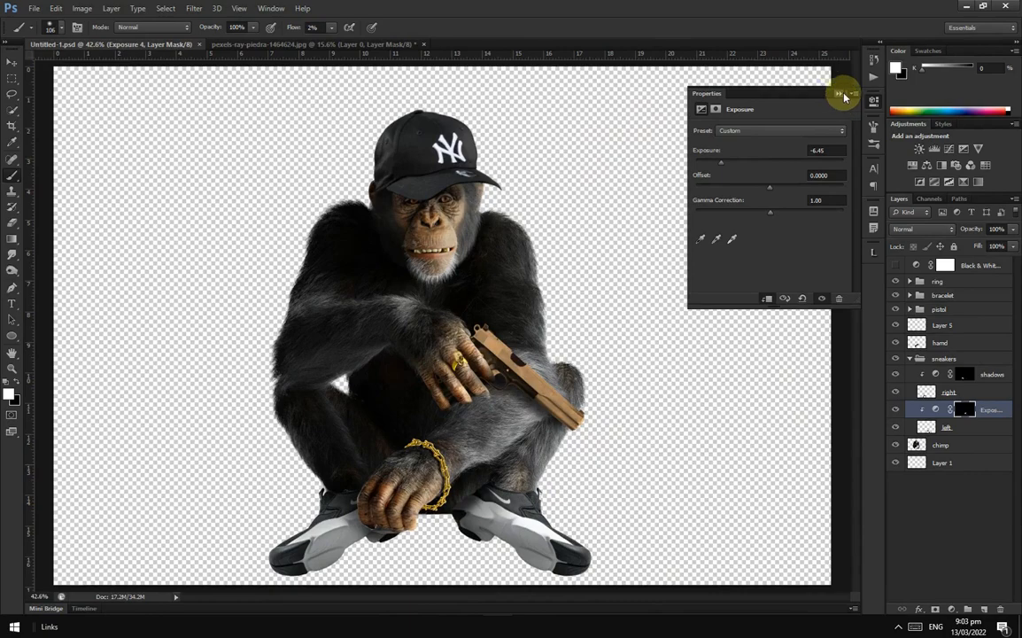
# Step: Distort the left sneaker's upper outer corner slightly so its ankle opening hugs the chimp's leg
pyautogui.click(840, 93)
pyautogui.keyDown('ctrl'); pyautogui.click(543, 506); pyautogui.keyUp('ctrl')
pyautogui.hotkey('ctrl', 't')
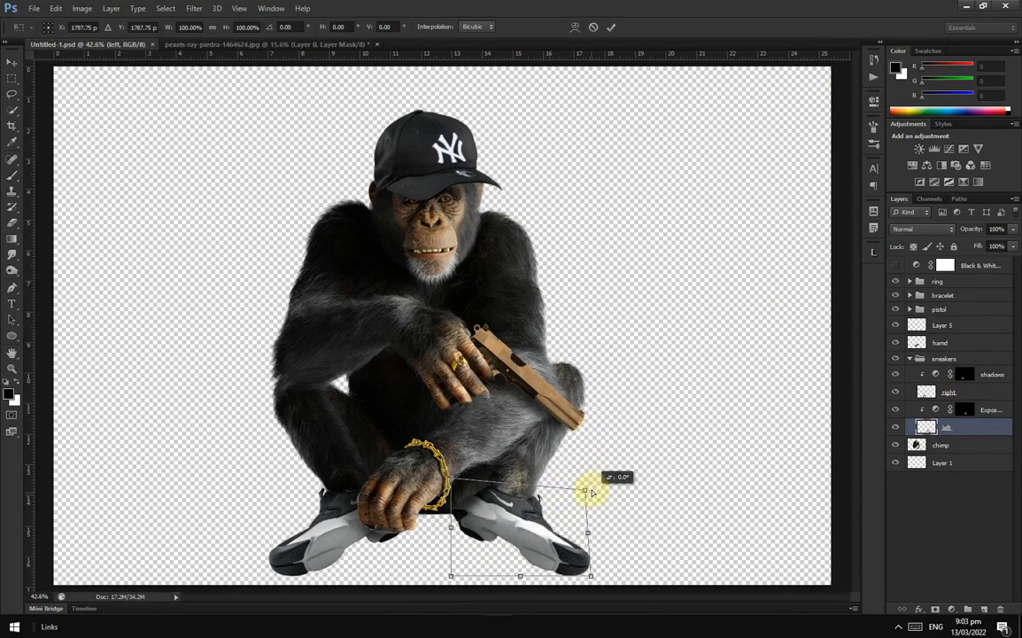
pyautogui.press('Return')
pyautogui.press('b')
pyautogui.scroll(-1, 496, 567)
pyautogui.scroll(2, 547, 536)
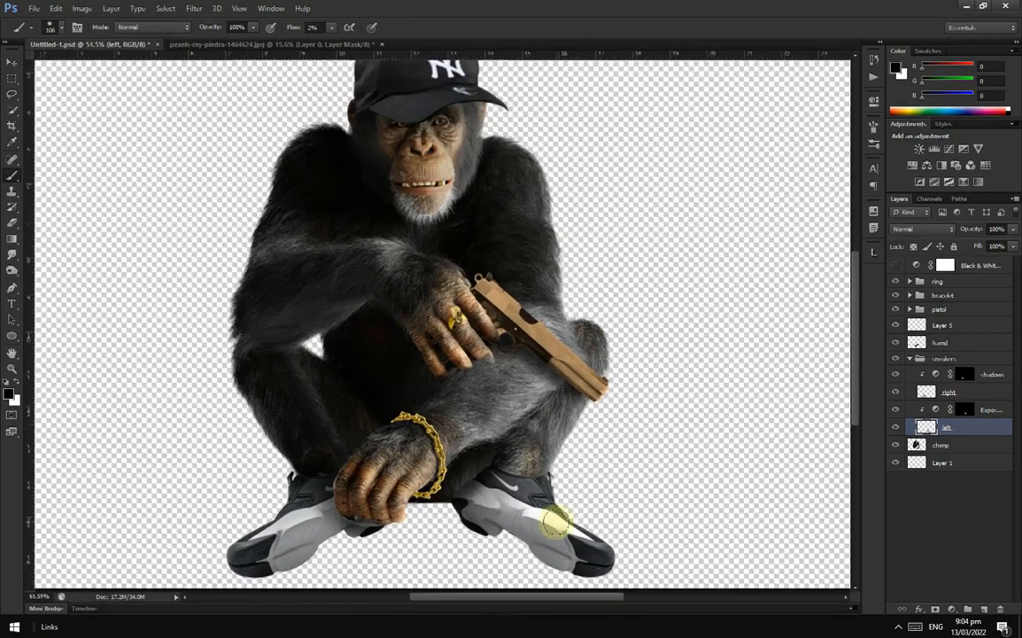
pyautogui.scroll(-1, 545, 558)
pyautogui.keyDown('ctrl'); pyautogui.click(528, 559); pyautogui.keyUp('ctrl')
pyautogui.scroll(5, 524, 497)
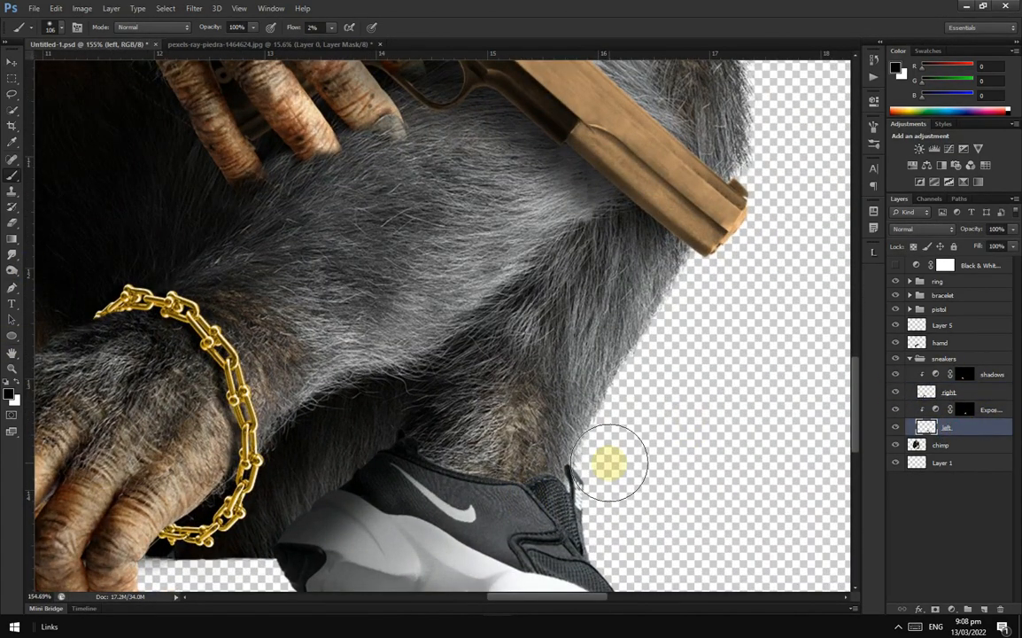
pyautogui.click(984, 609)
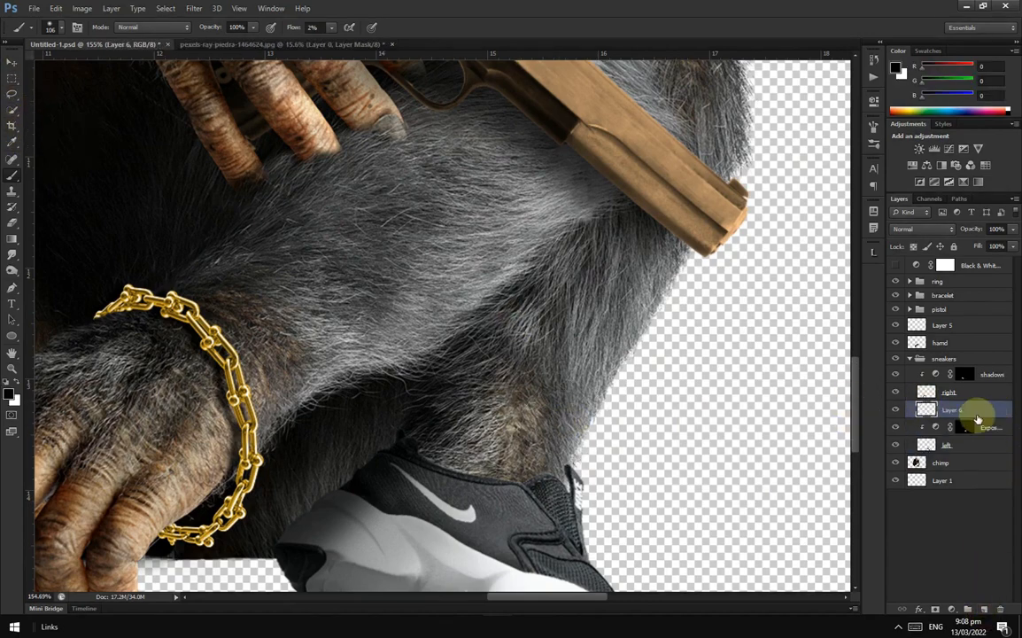
pyautogui.click(1001, 610)
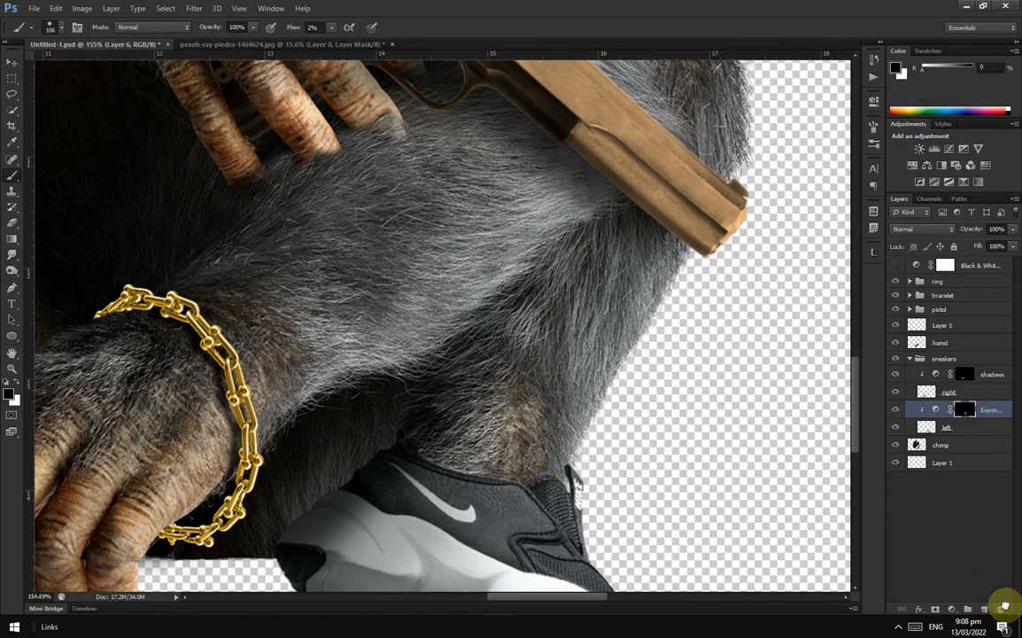
pyautogui.hotkey('ctrl', '0')
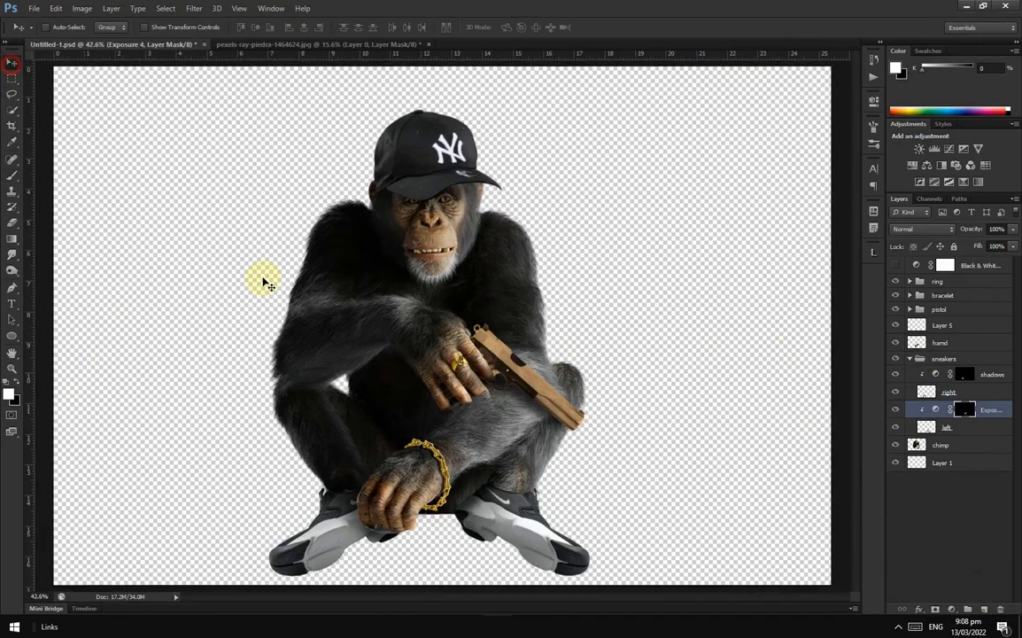
# Step: Collapse the sneakers group and create a new group named golden teeth above the chimp layer
pyautogui.click(910, 360)
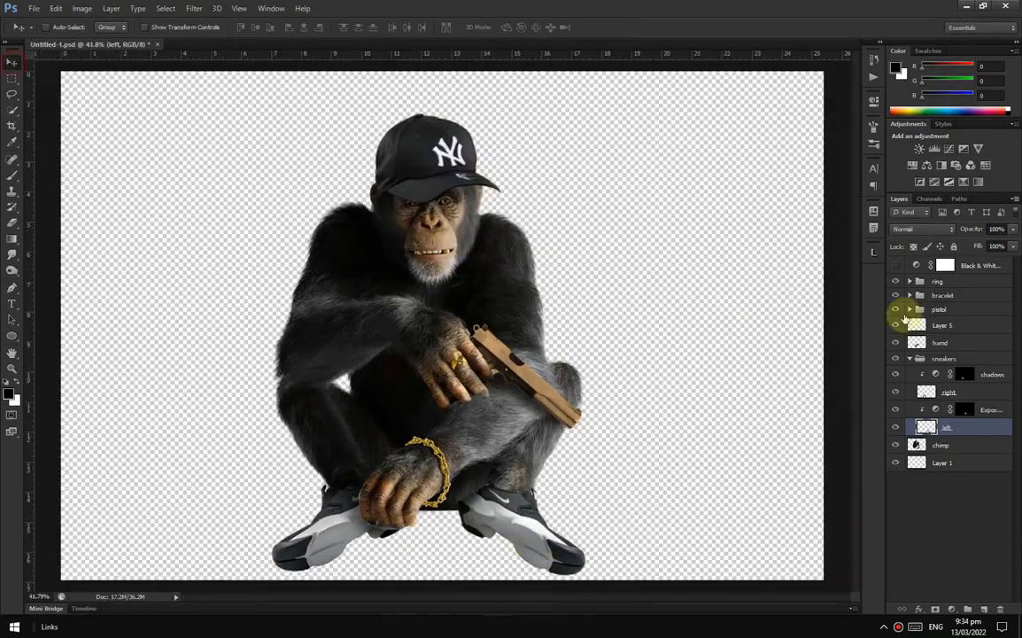
pyautogui.click(913, 360)
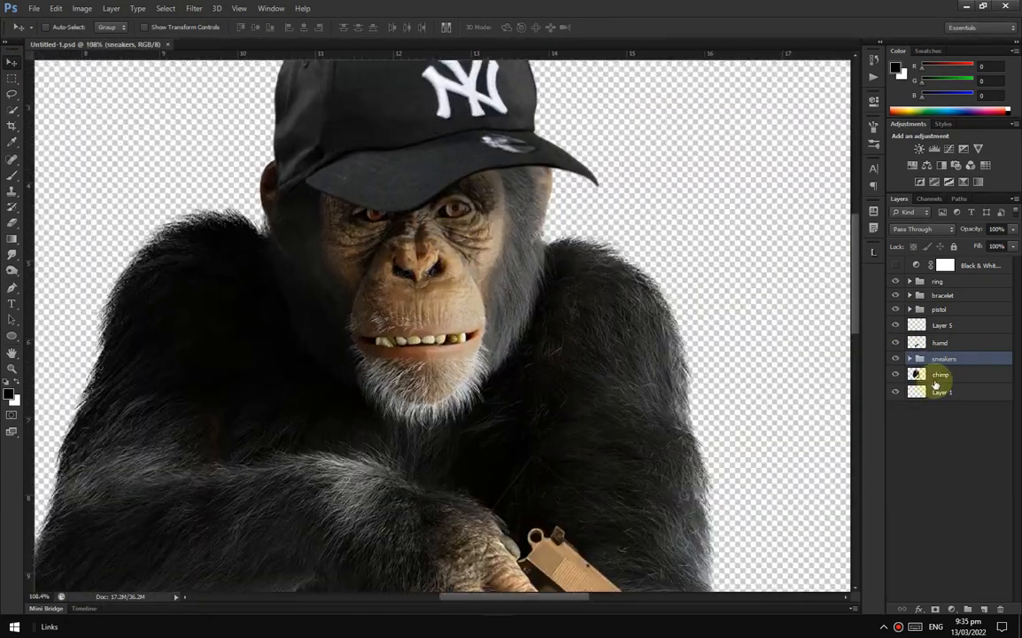
pyautogui.doubleClick(974, 373)
pyautogui.press('Escape')
pyautogui.doubleClick(944, 373)
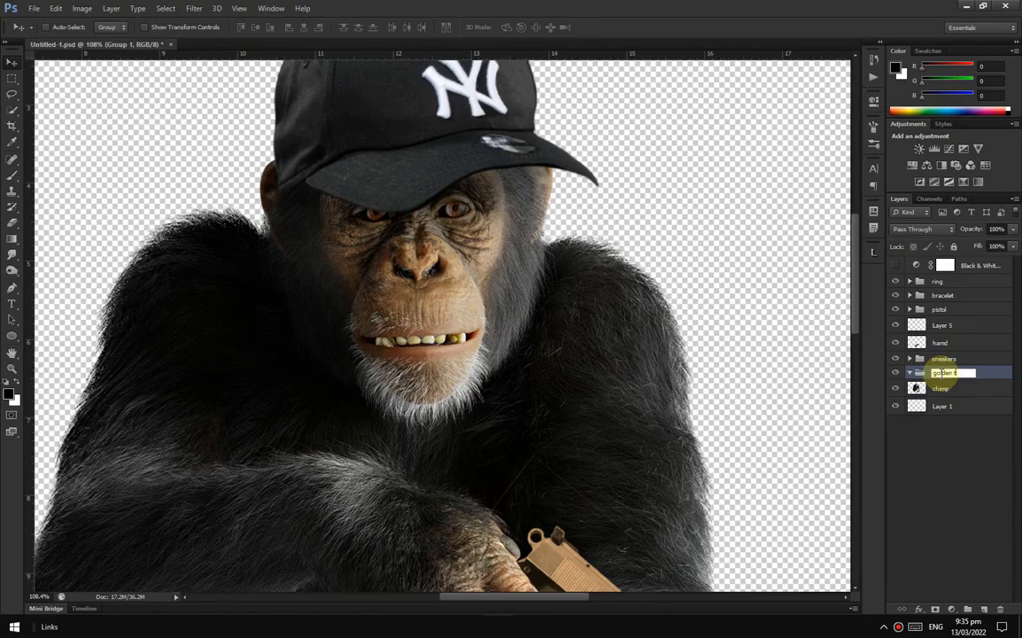
# Step: Place the gold ring image Ring.H03.2k and mask a copy of it down to a short curved band
pyautogui.click(34, 8)
pyautogui.click(51, 210)
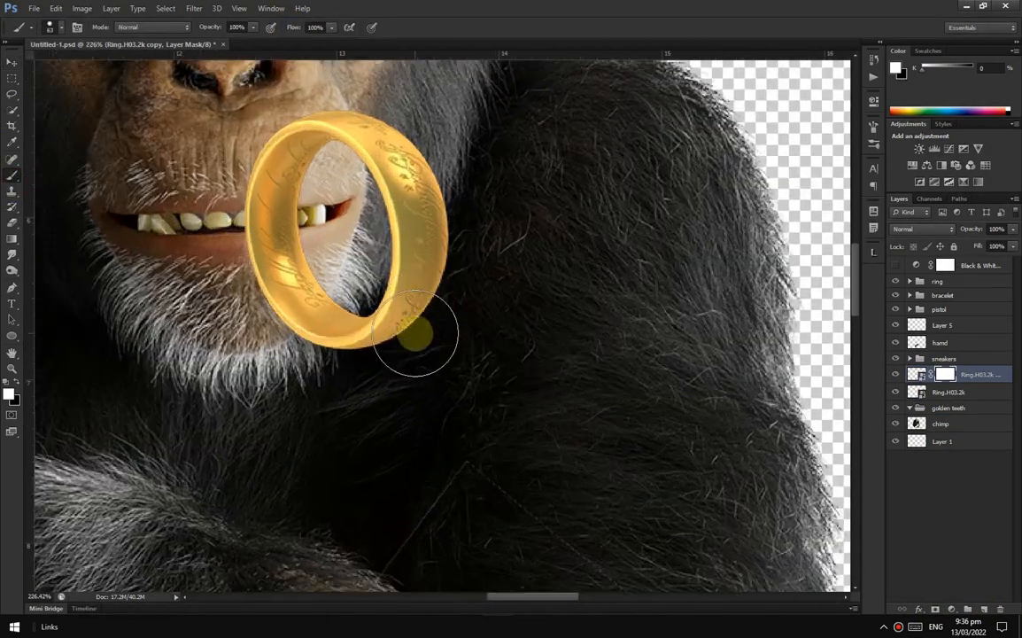
pyautogui.moveTo(417, 326); pyautogui.dragTo(295, 270)
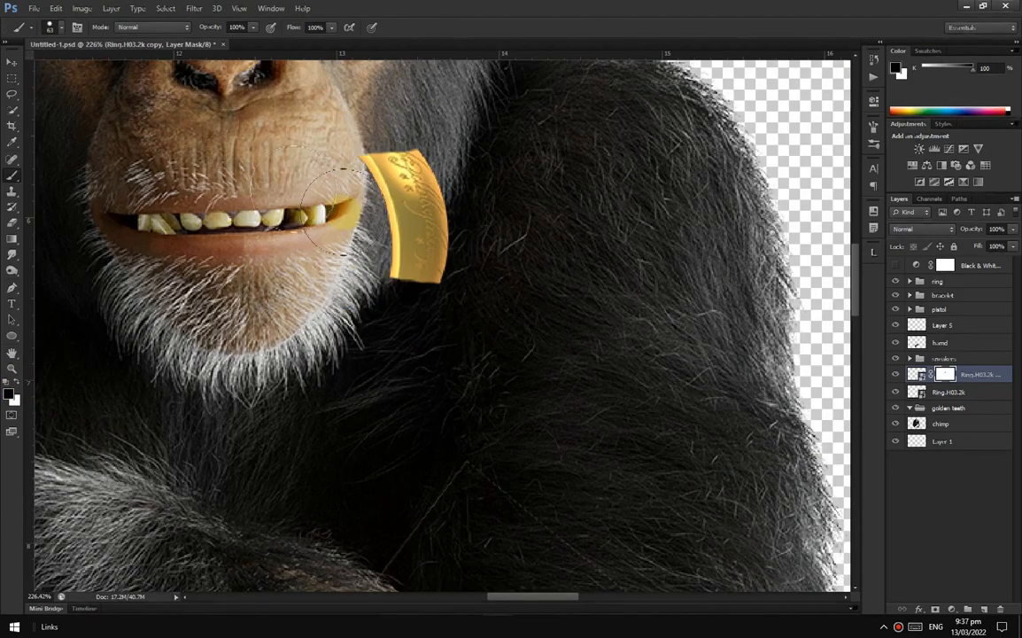
pyautogui.moveTo(357, 202); pyautogui.dragTo(361, 206)
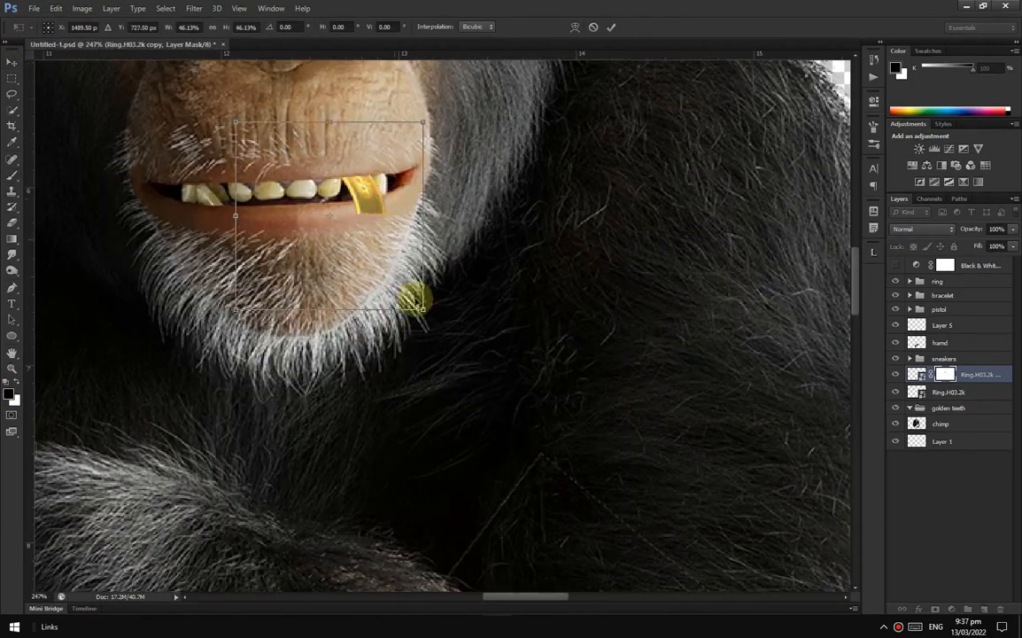
# Step: Scale the gold band to 46.13% over the tooth near the mouth corner, then rasterize it with its mask applied
pyautogui.press('Return')
pyautogui.rightClick(945, 373)
pyautogui.rightClick(979, 374)
pyautogui.click(864, 273)
pyautogui.rightClick(945, 374)
pyautogui.click(930, 416)
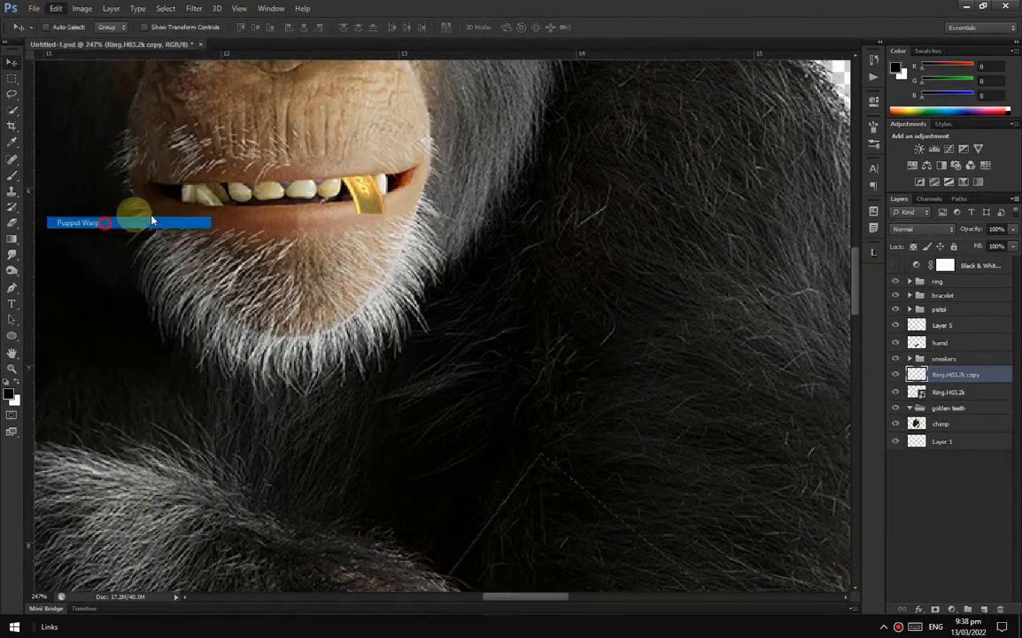
# Step: Reshape the gold band with Puppet Warp to match the outline of the tooth beneath it
pyautogui.click(359, 156)
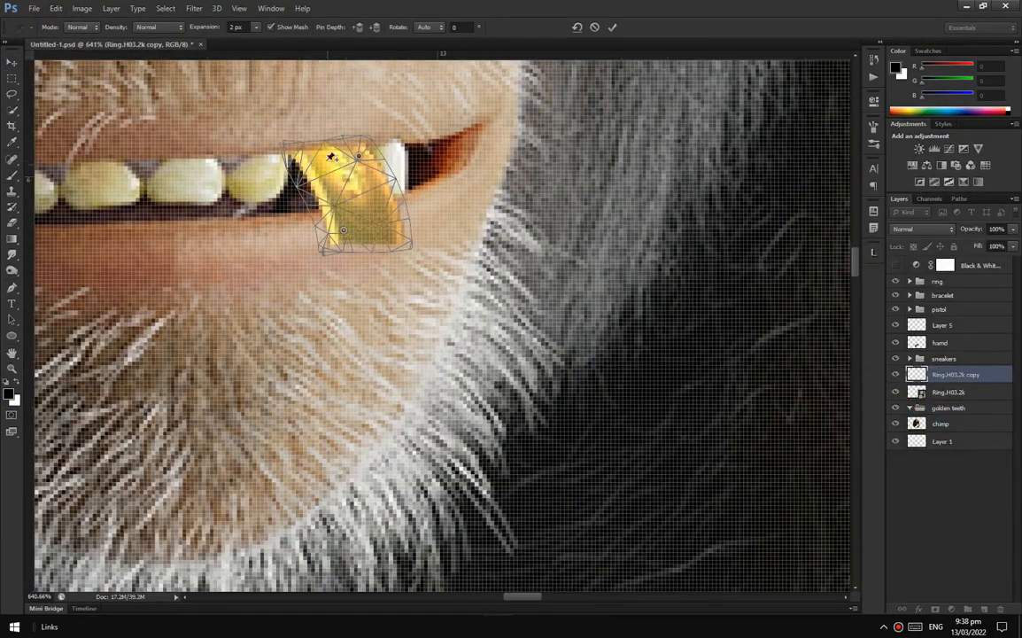
pyautogui.moveTo(391, 234); pyautogui.dragTo(367, 199)
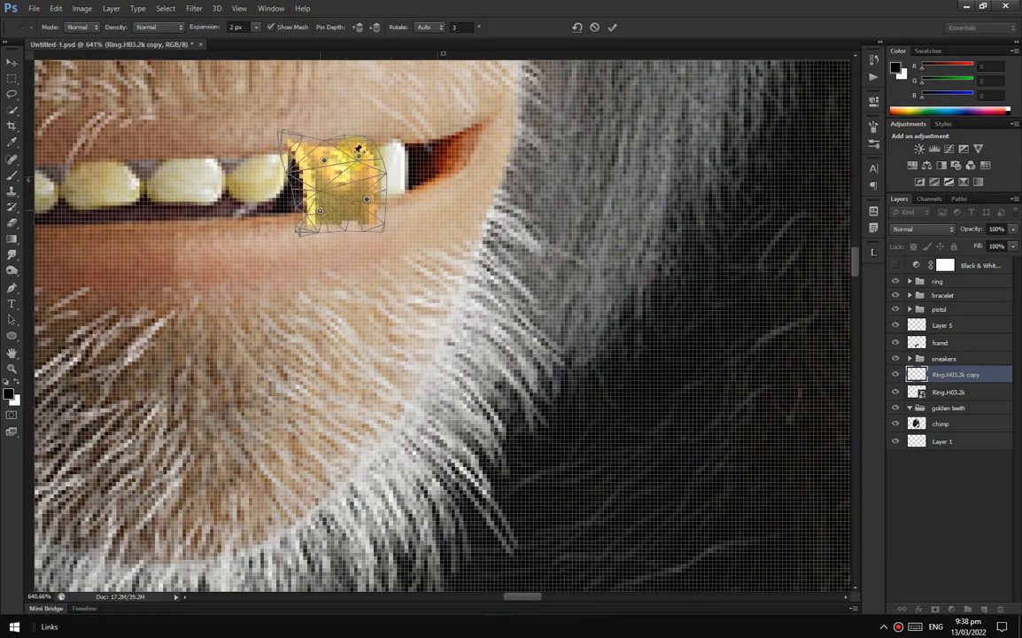
pyautogui.click(613, 29)
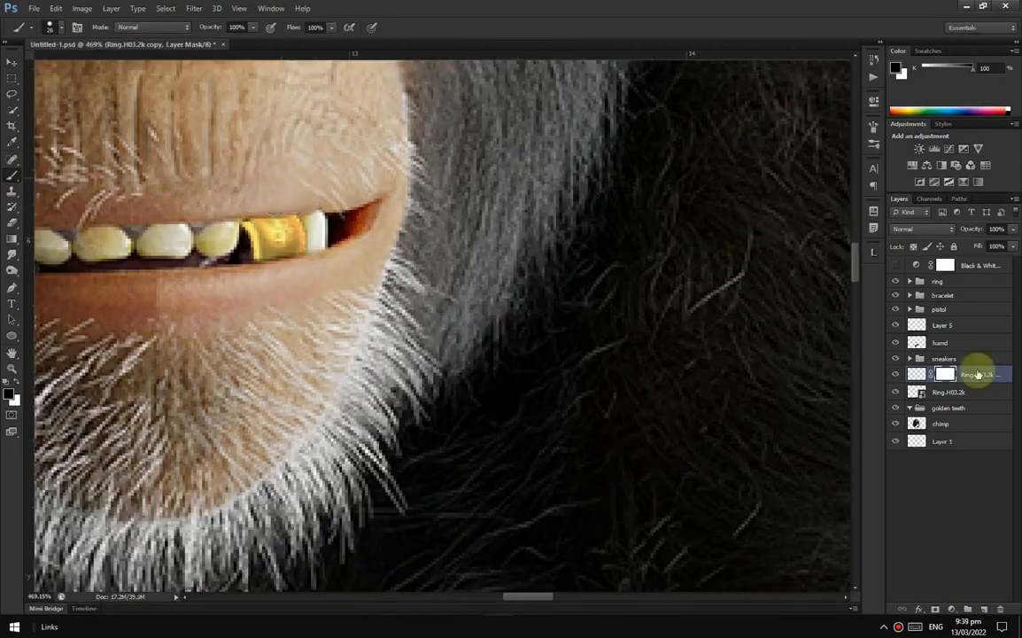
# Step: Add a layer named shafows, clip it to the gold tooth, and shade the tooth with a black brush at 1% flow
pyautogui.doubleClick(943, 373)
pyautogui.click(289, 29)
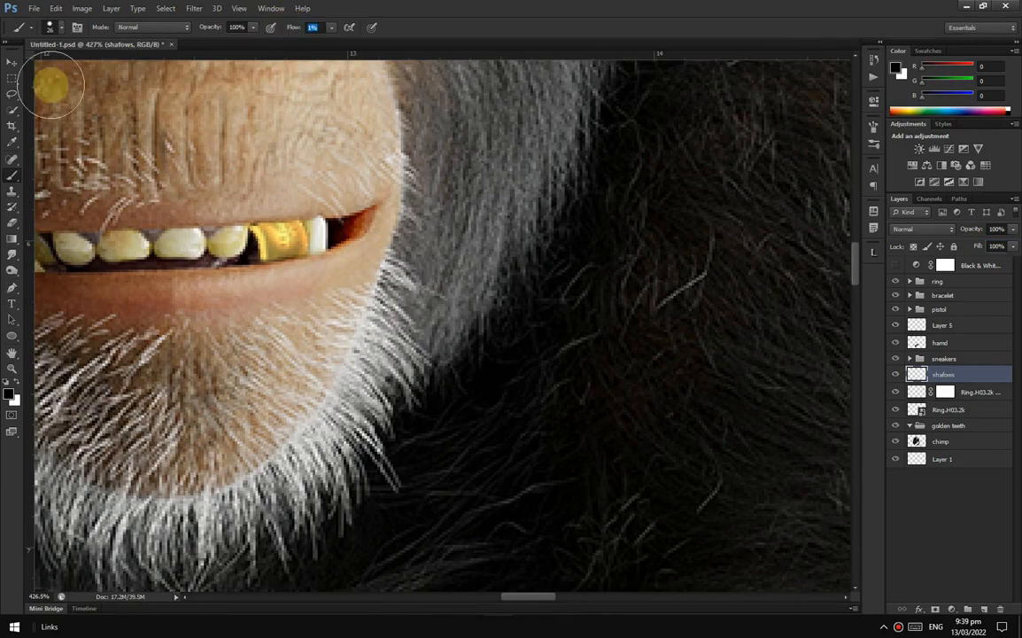
pyautogui.scroll(-8, 290, 209)
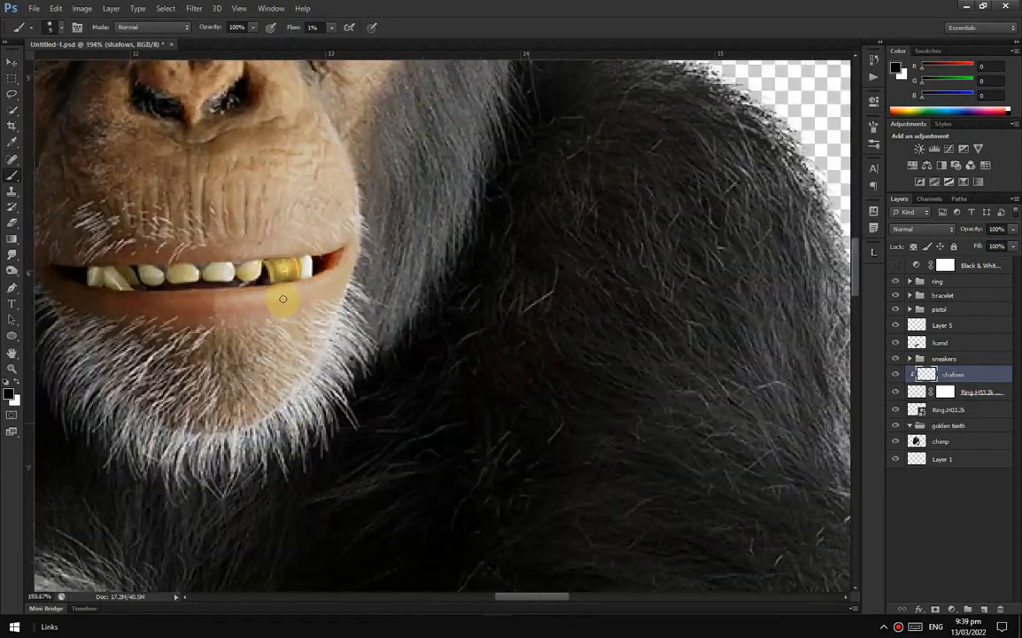
# Step: Try to move the gold tooth band and its shading layer into the golden teeth group
pyautogui.press('v')
pyautogui.click(943, 374)
pyautogui.keyDown('shift'); pyautogui.click(949, 393); pyautogui.keyUp('shift')
pyautogui.moveTo(948, 393); pyautogui.dragTo(949, 408)
pyautogui.click(911, 373)
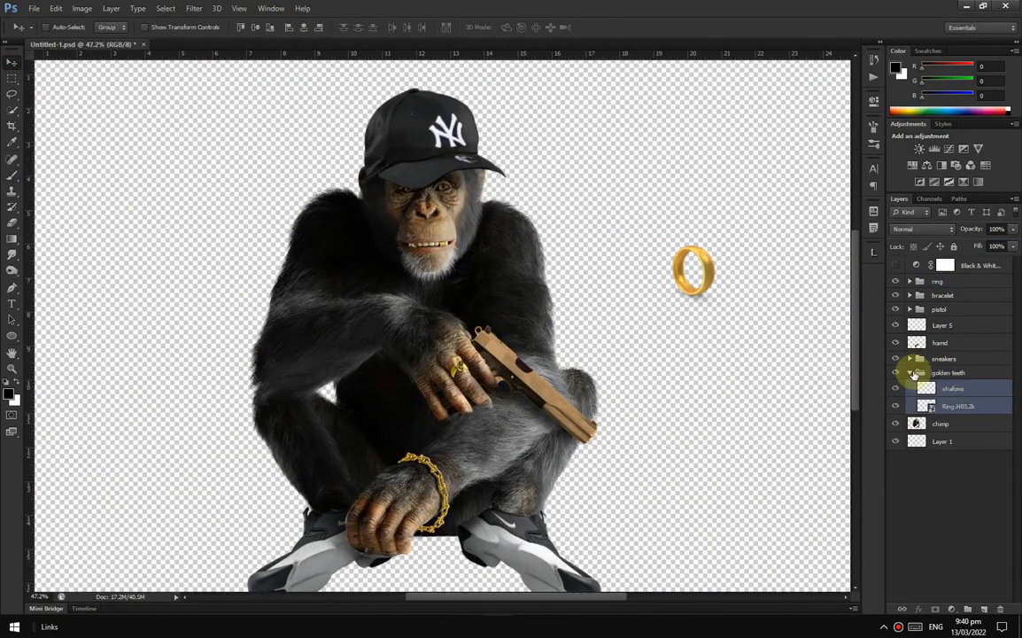
# Step: Look inside the ring group and undo the regrouping of the tooth layers
pyautogui.click(909, 282)
pyautogui.click(900, 450)
pyautogui.scroll(-1, 981, 382)
pyautogui.click(910, 267)
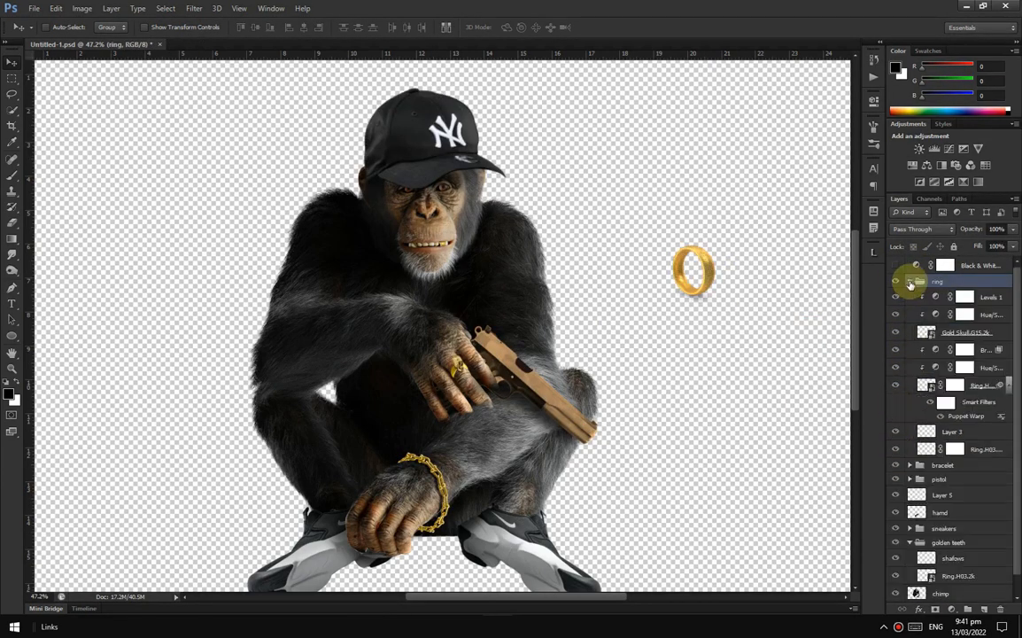
pyautogui.hotkey('ctrl', 'alt', 'z')
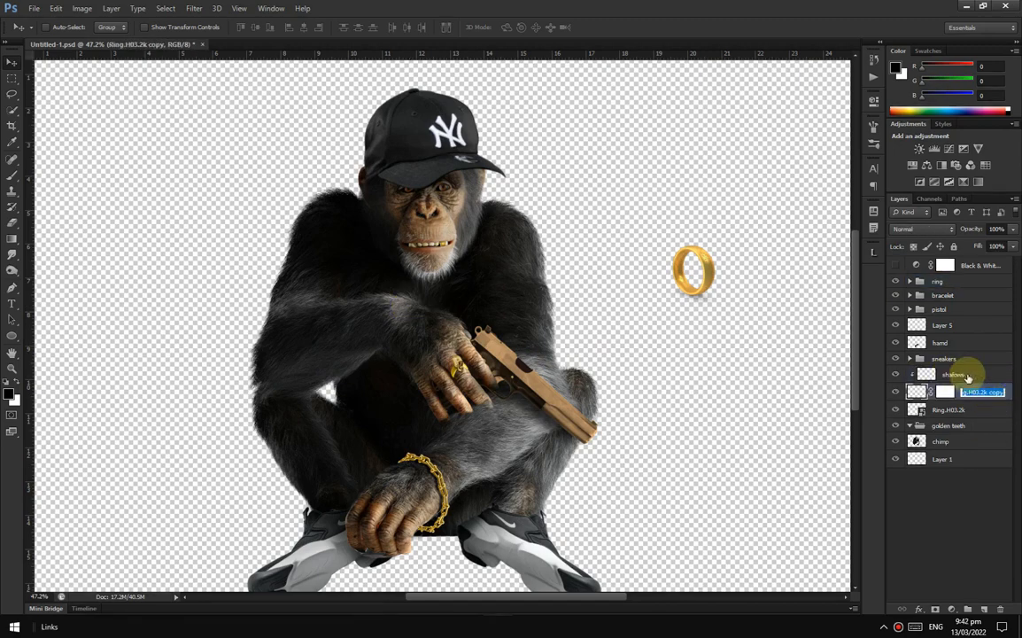
# Step: Move the unmasked Ring.H03.2k layer into the ring group
pyautogui.click(910, 534)
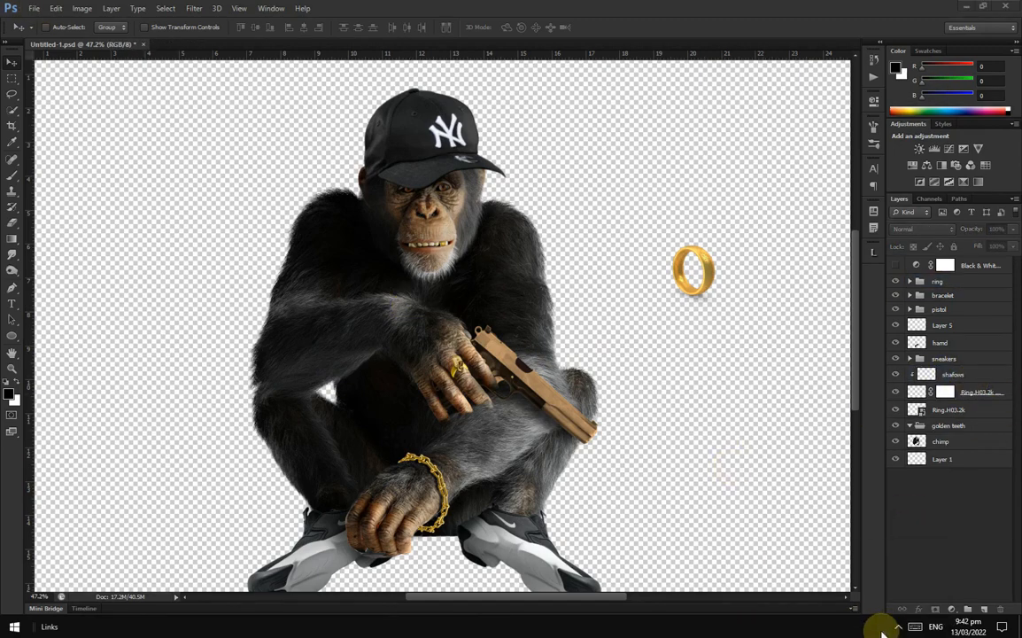
pyautogui.doubleClick(990, 414)
pyautogui.click(1015, 342)
pyautogui.moveTo(962, 412); pyautogui.dragTo(967, 283)
# Step: Move the gold tooth band and its clipped shading layer into the golden teeth group and collapse that group
pyautogui.doubleClick(975, 390)
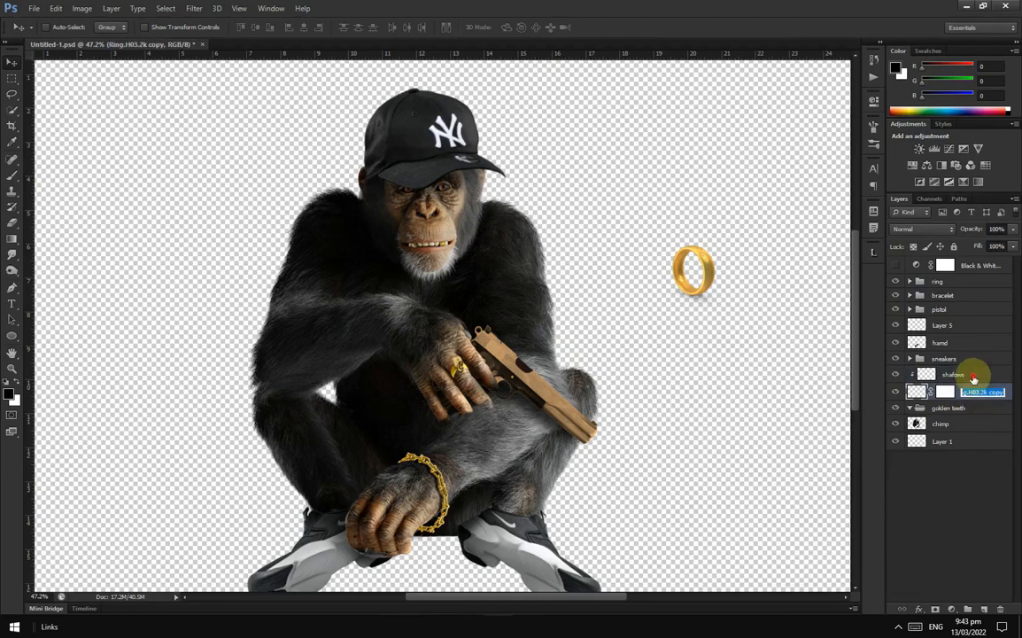
pyautogui.doubleClick(983, 377)
pyautogui.click(1013, 345)
pyautogui.moveTo(996, 403); pyautogui.dragTo(992, 408)
pyautogui.click(910, 374)
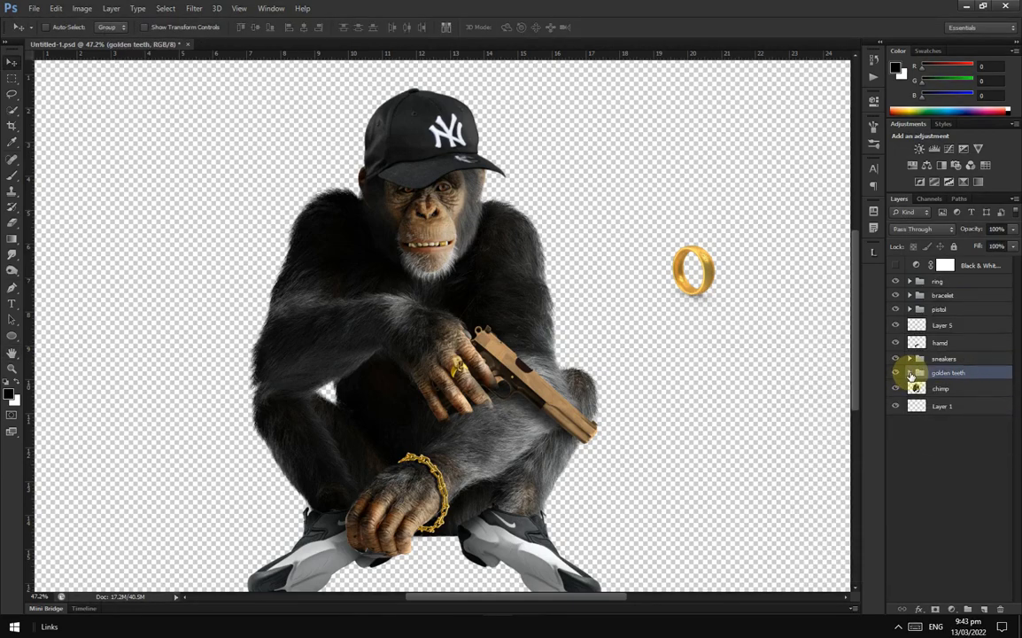
# Step: Place the spare Ring.H03.2k ring on a finger of the lower hand, scaling and rotating it to fit
pyautogui.click(909, 282)
pyautogui.doubleClick(916, 450)
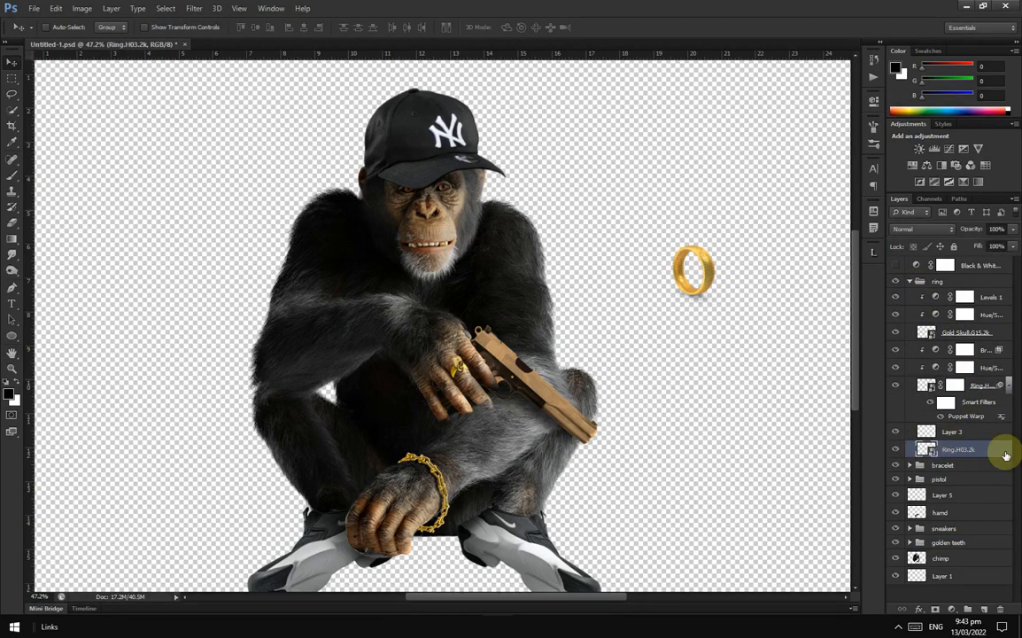
pyautogui.moveTo(461, 442); pyautogui.dragTo(395, 531)
pyautogui.scroll(6, 396, 547)
pyautogui.hotkey('ctrl', 't')
pyautogui.moveTo(485, 358); pyautogui.dragTo(424, 419)
pyautogui.moveTo(465, 449); pyautogui.dragTo(446, 397)
pyautogui.moveTo(405, 466); pyautogui.dragTo(415, 473)
pyautogui.click(608, 28)
# Step: Add a layer mask to the ring, paint away the part over the front of the finger, and refit its size
pyautogui.click(937, 610)
pyautogui.press('b')
pyautogui.scroll(6, 392, 537)
pyautogui.rightClick(340, 500)
pyautogui.click(378, 536)
pyautogui.moveTo(286, 27); pyautogui.dragTo(381, 28)
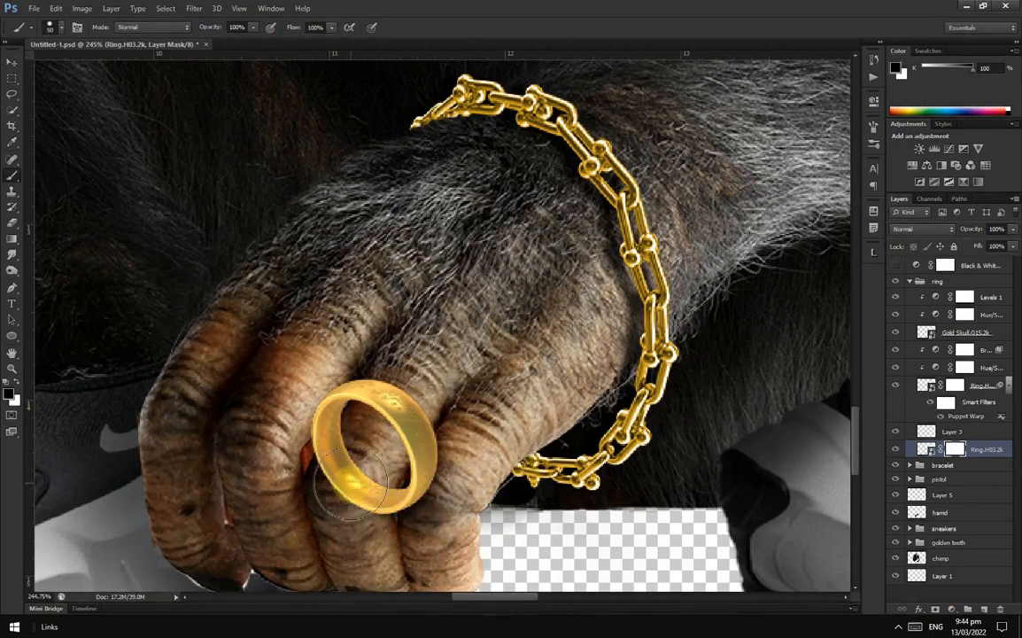
pyautogui.hotkey('ctrl', 't')
pyautogui.moveTo(213, 303); pyautogui.dragTo(266, 344)
pyautogui.click(611, 25)
pyautogui.scroll(4, 337, 443)
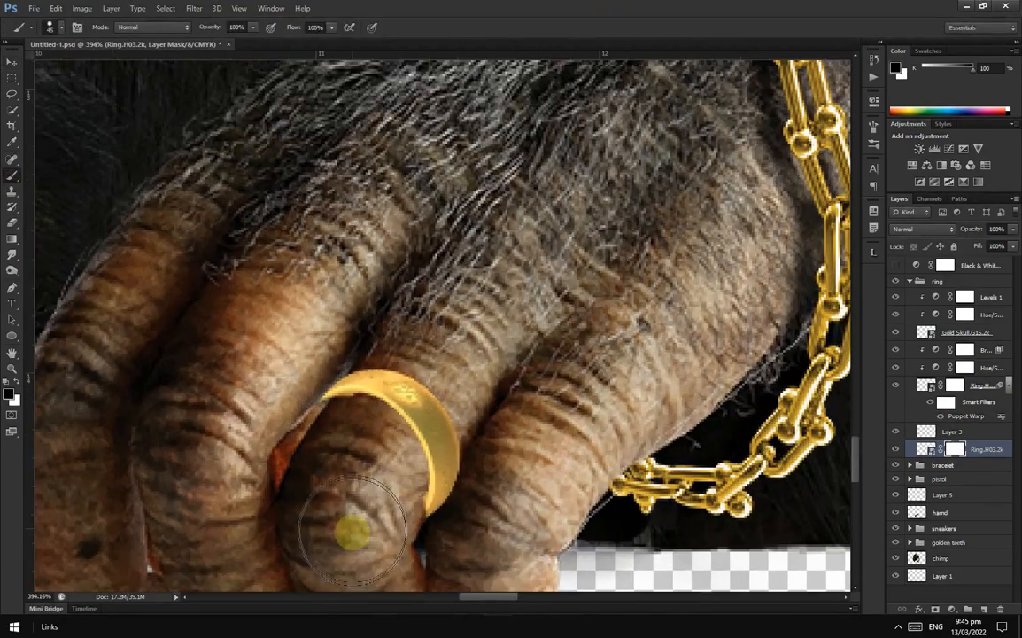
pyautogui.scroll(-4, 358, 475)
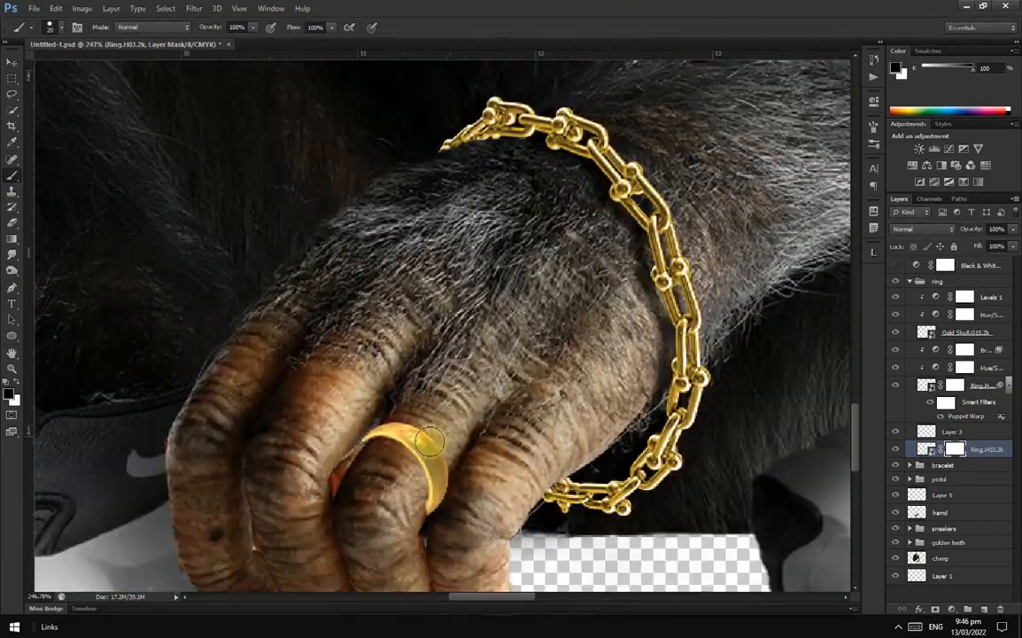
# Step: Rotate the masked ring by -16.82° so it follows the finger
pyautogui.scroll(3, 496, 456)
pyautogui.hotkey('ctrl', 't')
pyautogui.moveTo(551, 409); pyautogui.dragTo(530, 384)
pyautogui.click(611, 28)
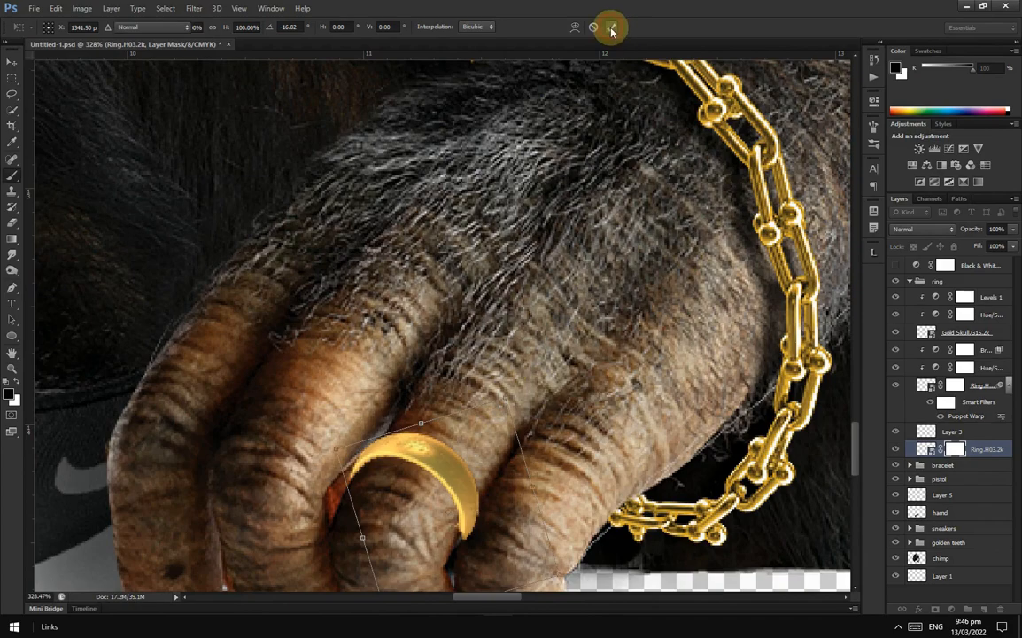
# Step: Add a new layer clipped to the finger ring and shade the ring with a small black brush at 1% flow
pyautogui.scroll(3, 372, 443)
pyautogui.click(517, 378)
pyautogui.hotkey('ctrl', 'shift', 'alt', 'n')
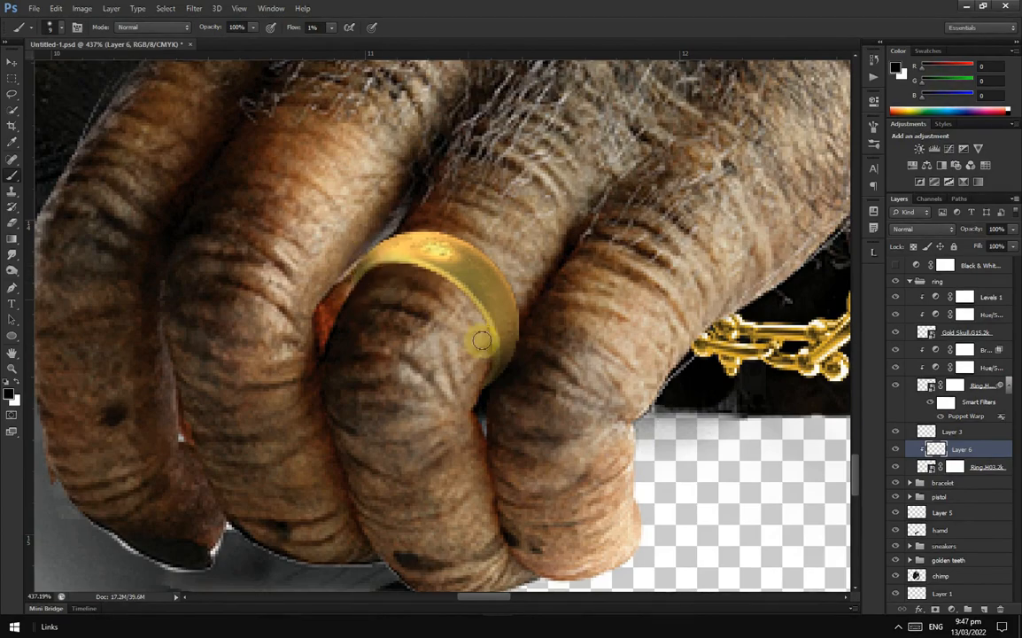
pyautogui.click(12, 60)
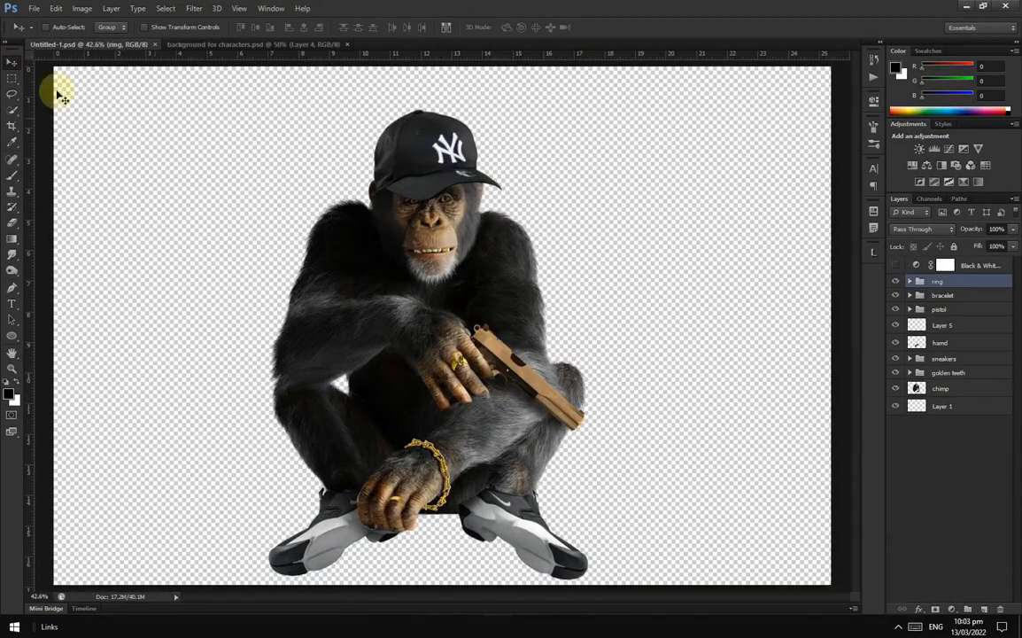
# Step: Create a group named gackground above Layer 1 and bring all layers of background for characters.psd in beneath the chimp
pyautogui.click(954, 408)
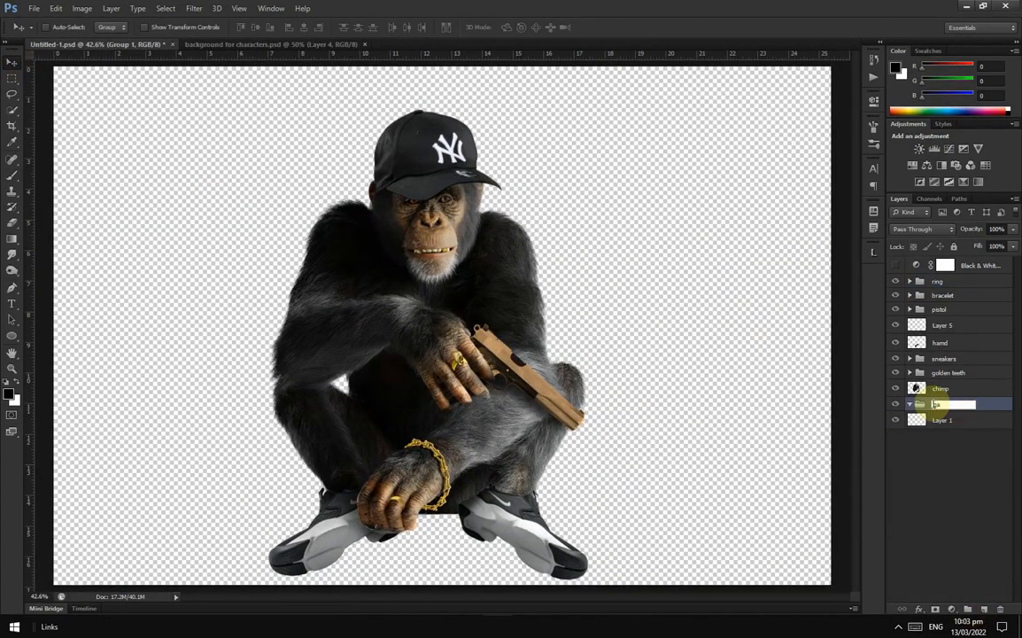
pyautogui.click(283, 44)
pyautogui.click(982, 266)
pyautogui.keyDown('shift'); pyautogui.click(983, 393); pyautogui.keyUp('shift')
pyautogui.moveTo(496, 310); pyautogui.dragTo(462, 438)
pyautogui.scroll(-4, 470, 434)
pyautogui.moveTo(500, 448); pyautogui.dragTo(512, 412)
# Step: Scale the imported background layers to about 139.77% and position them to cover the whole canvas
pyautogui.hotkey('ctrl', 't')
pyautogui.scroll(-4, 512, 413)
pyautogui.moveTo(711, 424); pyautogui.dragTo(847, 475)
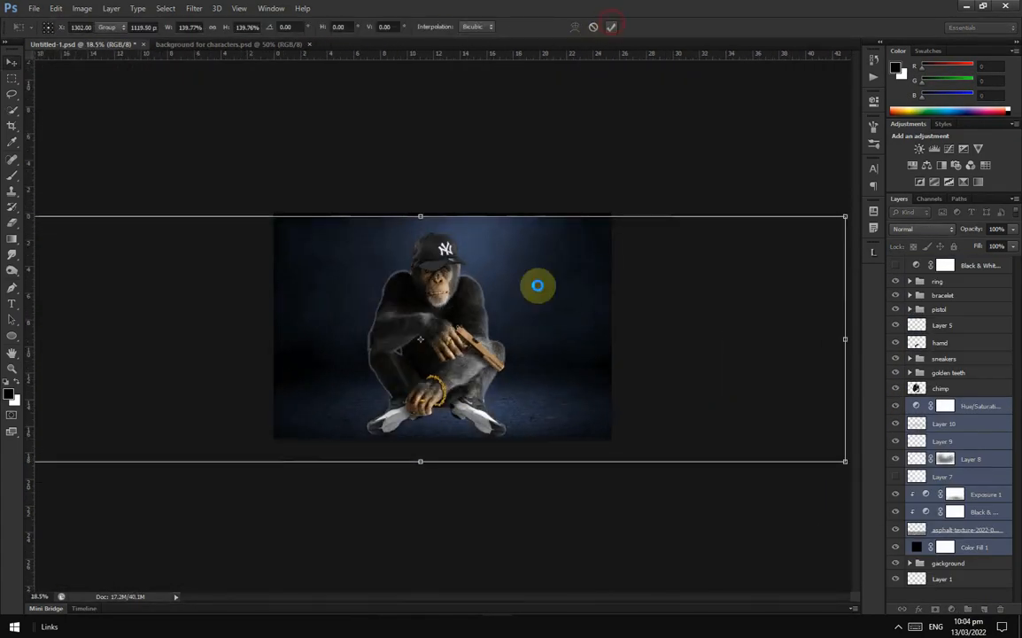
pyautogui.click(611, 28)
pyautogui.scroll(3, 517, 368)
pyautogui.moveTo(517, 369); pyautogui.dragTo(517, 372)
# Step: Hide the Hue/Saturation 1 adjustment and move the imported background layers into the gackground group, keeping it collapsed
pyautogui.click(898, 409)
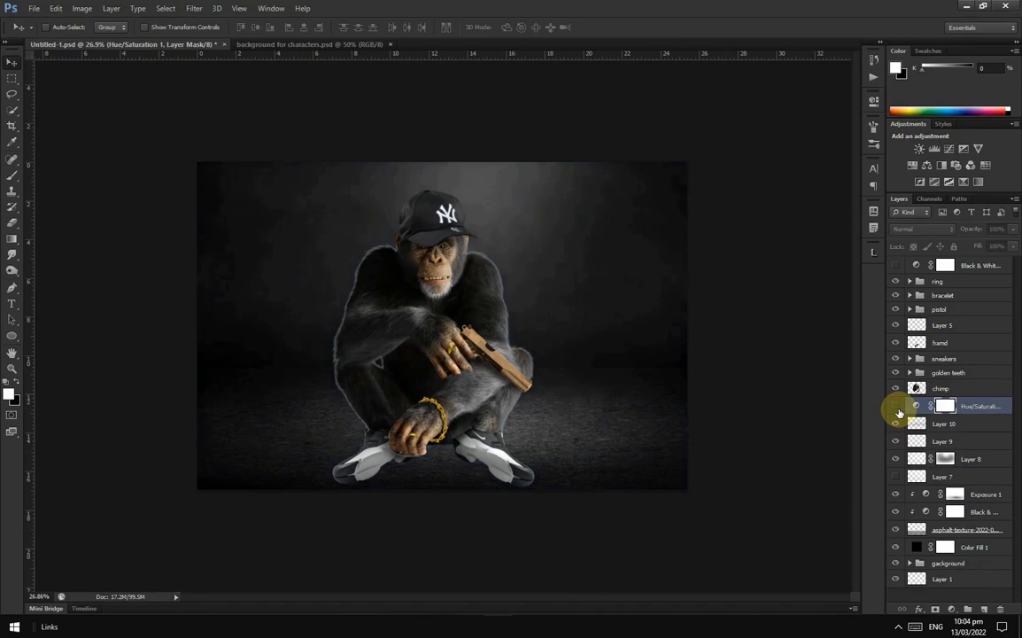
pyautogui.keyDown('shift'); pyautogui.click(983, 549); pyautogui.keyUp('shift')
pyautogui.moveTo(983, 549); pyautogui.dragTo(965, 564)
pyautogui.click(909, 405)
pyautogui.click(984, 609)
pyautogui.hotkey('ctrl', 'z')
pyautogui.click(910, 405)
# Step: Add an Exposure adjustment beneath the chimp layer, name it shadows, and set its exposure to -6.45
pyautogui.click(955, 589)
pyautogui.click(952, 609)
pyautogui.click(937, 424)
pyautogui.doubleClick(976, 406)
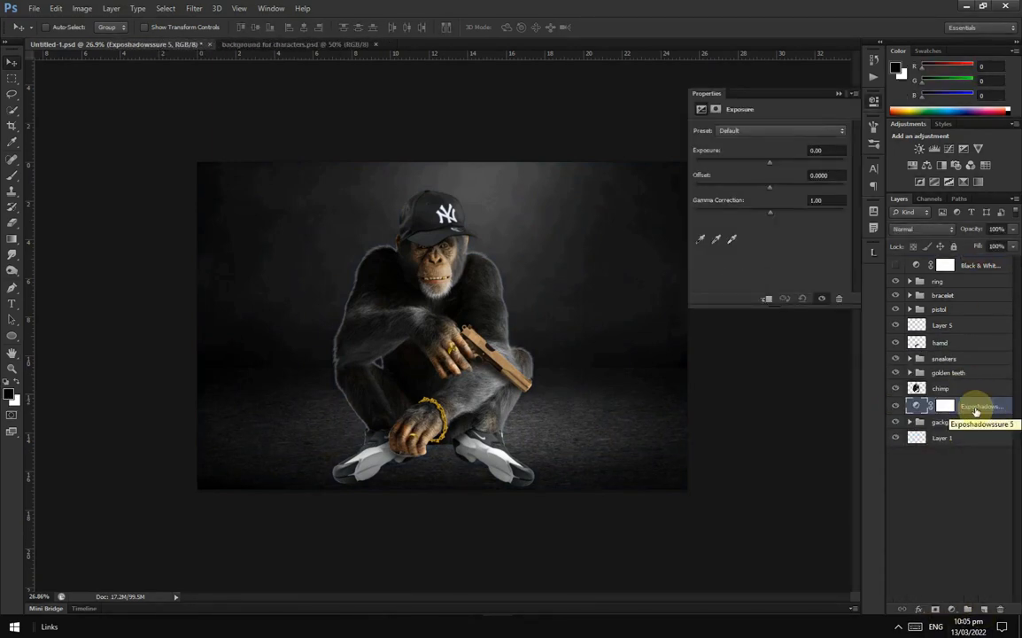
pyautogui.moveTo(751, 163); pyautogui.dragTo(720, 163)
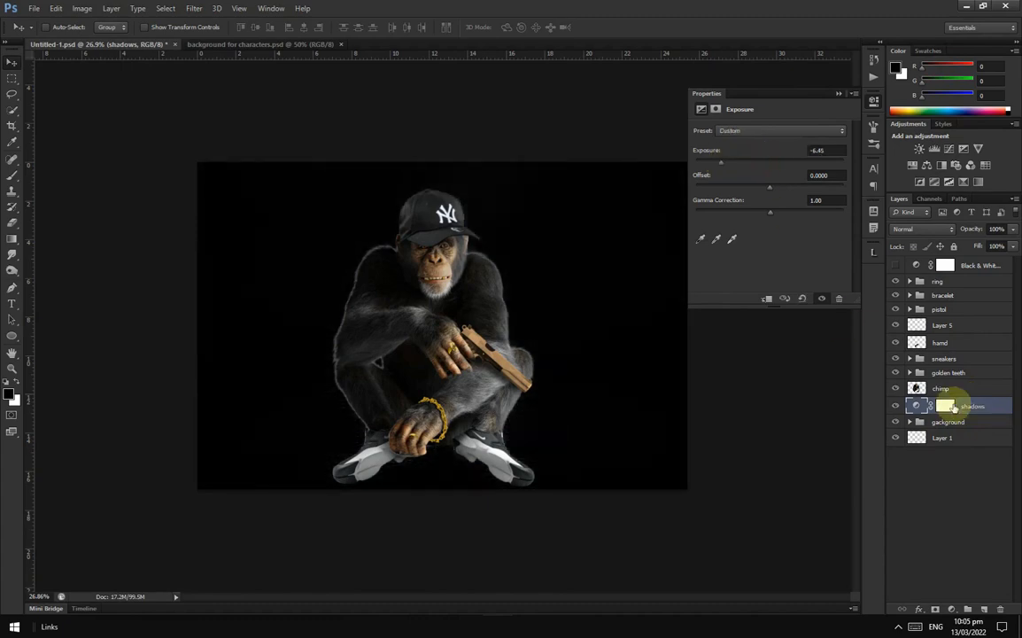
# Step: Invert the shadows mask and paint ground shadow beneath the hand and between the sneakers with a soft white 1% flow brush
pyautogui.click(948, 407)
pyautogui.hotkey('ctrl', 'i')
pyautogui.click(11, 176)
pyautogui.rightClick(477, 343)
pyautogui.click(534, 373)
pyautogui.press('Return')
pyautogui.scroll(8, 423, 444)
pyautogui.scroll(3, 372, 505)
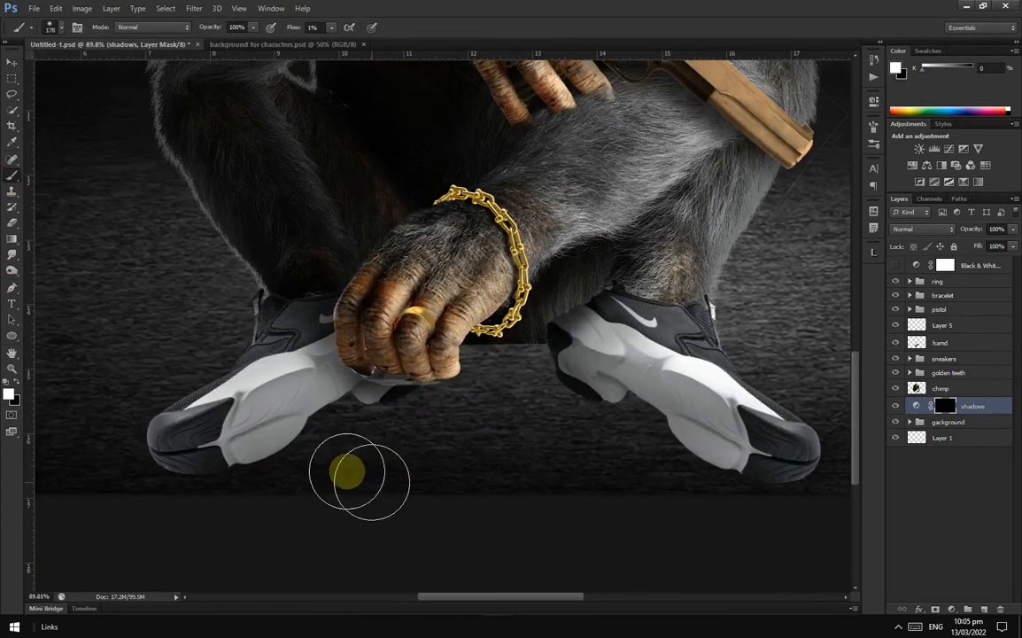
pyautogui.moveTo(591, 418); pyautogui.dragTo(348, 380)
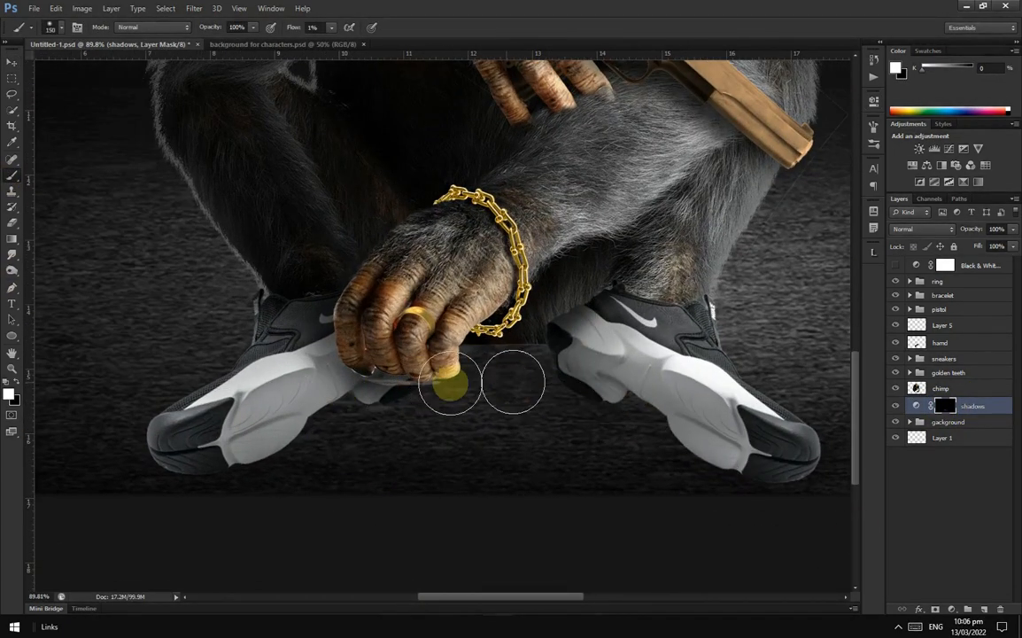
# Step: Extend the ground shadow beneath the toes of both sneakers with the 150 px brush
pyautogui.scroll(-2, 730, 483)
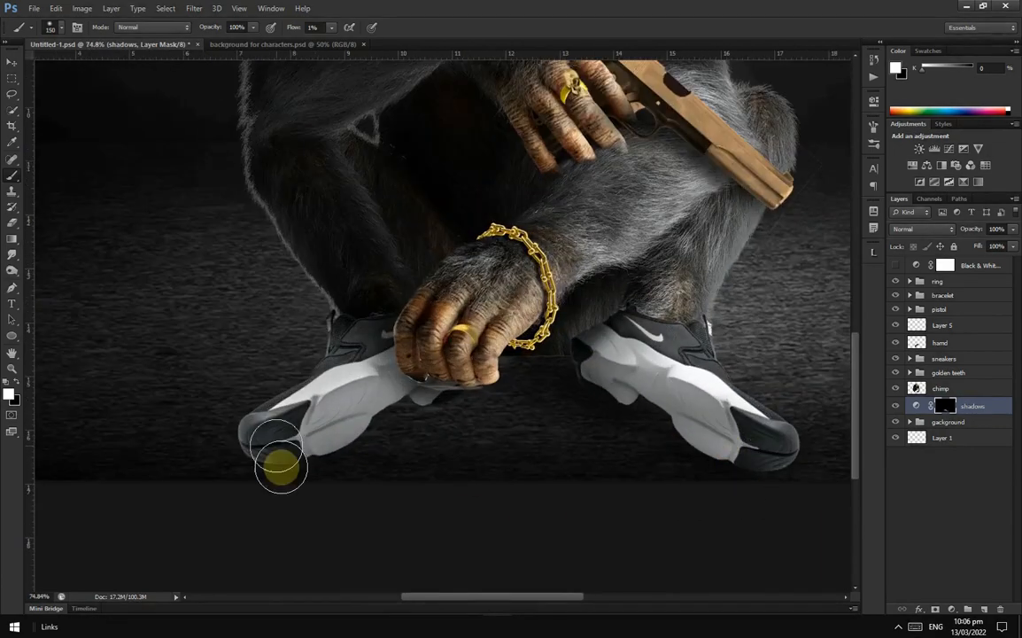
pyautogui.scroll(1, 278, 467)
pyautogui.scroll(-2, 521, 407)
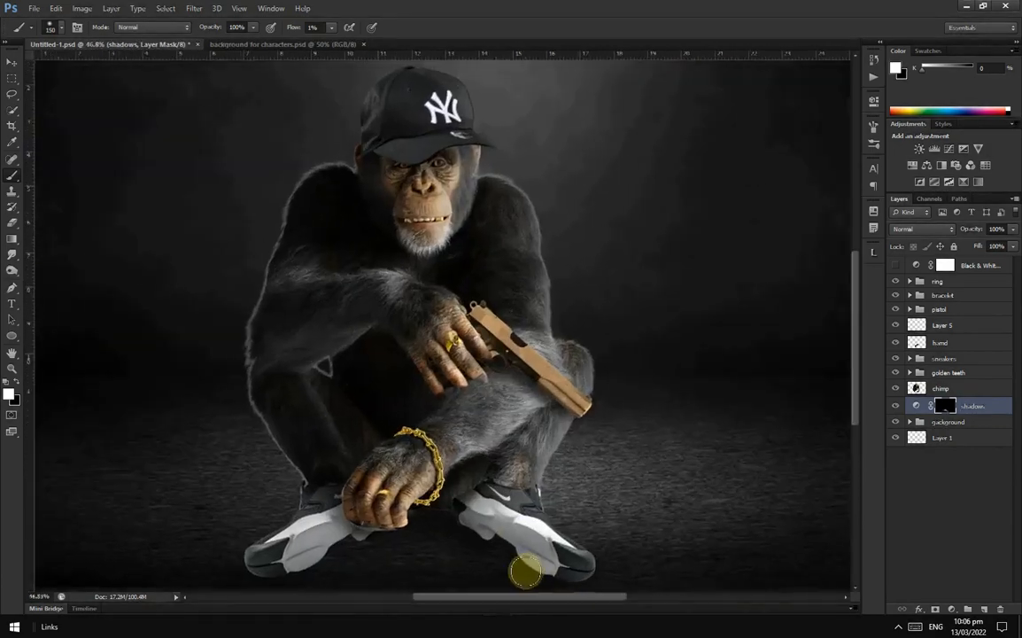
# Step: Add an Exposure adjustment clipped to the sneakers group, set its exposure to -7.44, and invert its mask to black
pyautogui.scroll(2, 440, 472)
pyautogui.click(916, 362)
pyautogui.click(952, 608)
pyautogui.click(940, 430)
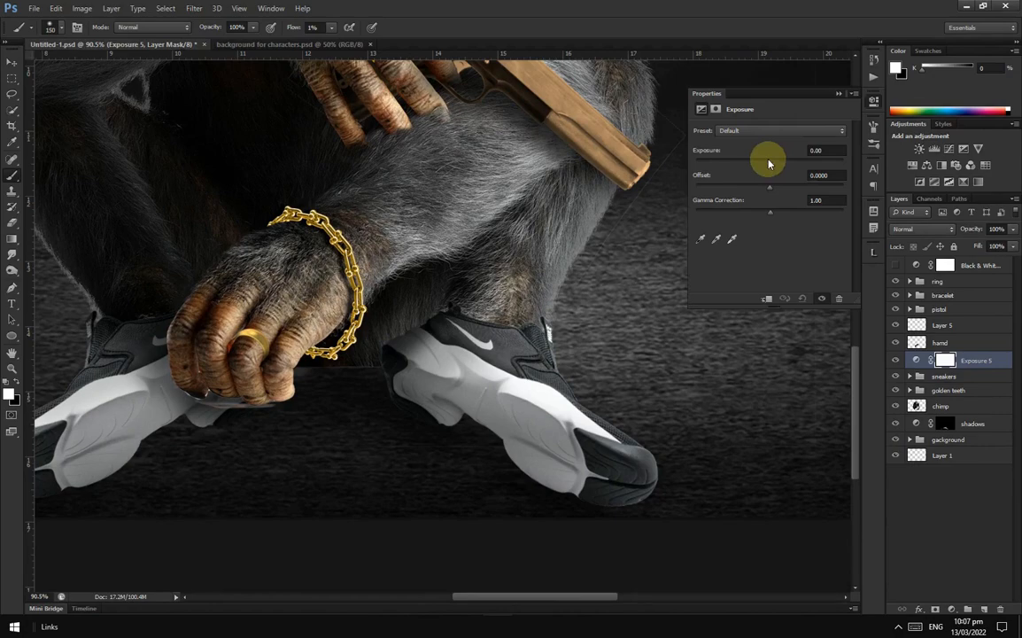
pyautogui.moveTo(769, 163); pyautogui.dragTo(719, 163)
pyautogui.keyDown('alt'); pyautogui.click(955, 369); pyautogui.keyUp('alt')
pyautogui.hotkey('ctrl', 'i')
# Step: Paint shading along the underside of the right-hand sneaker's sole on the Exposure 5 mask with a 100 px brush
pyautogui.scroll(4, 425, 417)
pyautogui.moveTo(417, 396)
pyautogui.mouseDown()
pyautogui.moveTo(390, 369)
pyautogui.moveTo(333, 381)
pyautogui.mouseUp()
pyautogui.press('[')
pyautogui.press('[')
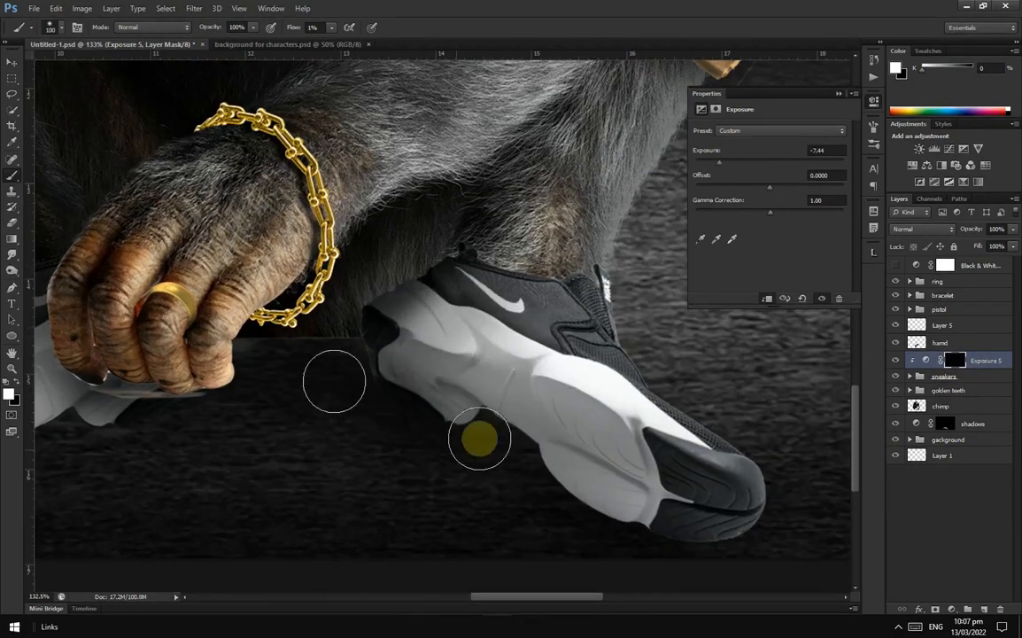
pyautogui.moveTo(479, 439)
pyautogui.mouseDown()
pyautogui.moveTo(737, 570)
pyautogui.moveTo(463, 420)
pyautogui.moveTo(519, 451)
pyautogui.mouseUp()
pyautogui.scroll(3, 753, 558)
pyautogui.moveTo(682, 523); pyautogui.dragTo(737, 484)
# Step: Deepen the shading in the heel and sole contours of the right-hand sneaker with a smaller 50 px brush
pyautogui.press('[')
pyautogui.press('[')
pyautogui.moveTo(536, 475)
pyautogui.mouseDown()
pyautogui.moveTo(471, 340)
pyautogui.moveTo(421, 297)
pyautogui.mouseUp()
pyautogui.scroll(2, 358, 282)
pyautogui.moveTo(206, 197); pyautogui.dragTo(308, 310)
pyautogui.scroll(-15, 364, 359)
pyautogui.scroll(20, 516, 482)
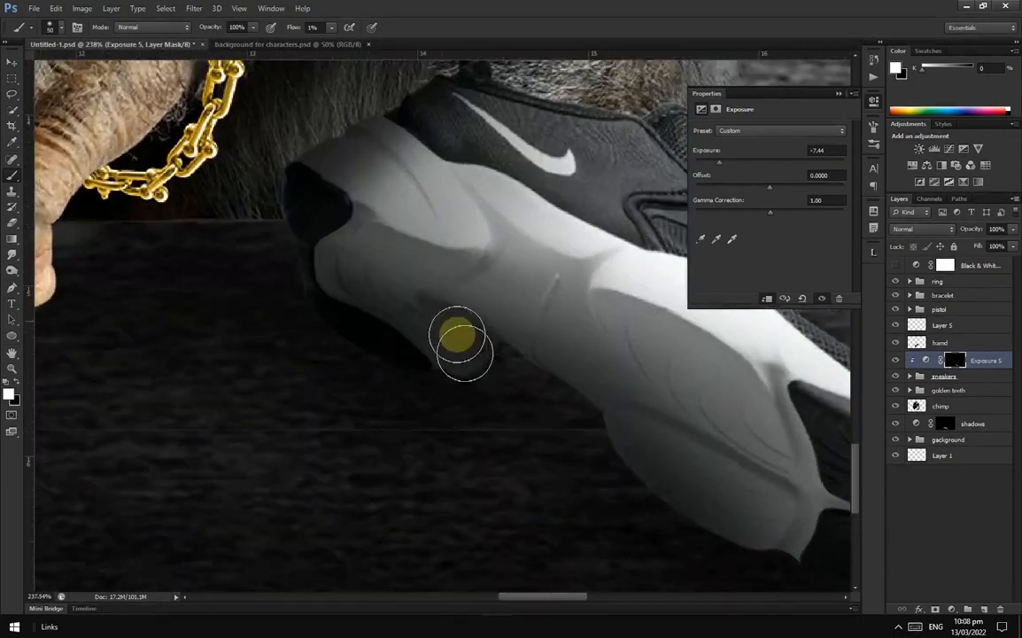
pyautogui.moveTo(457, 335); pyautogui.dragTo(420, 330)
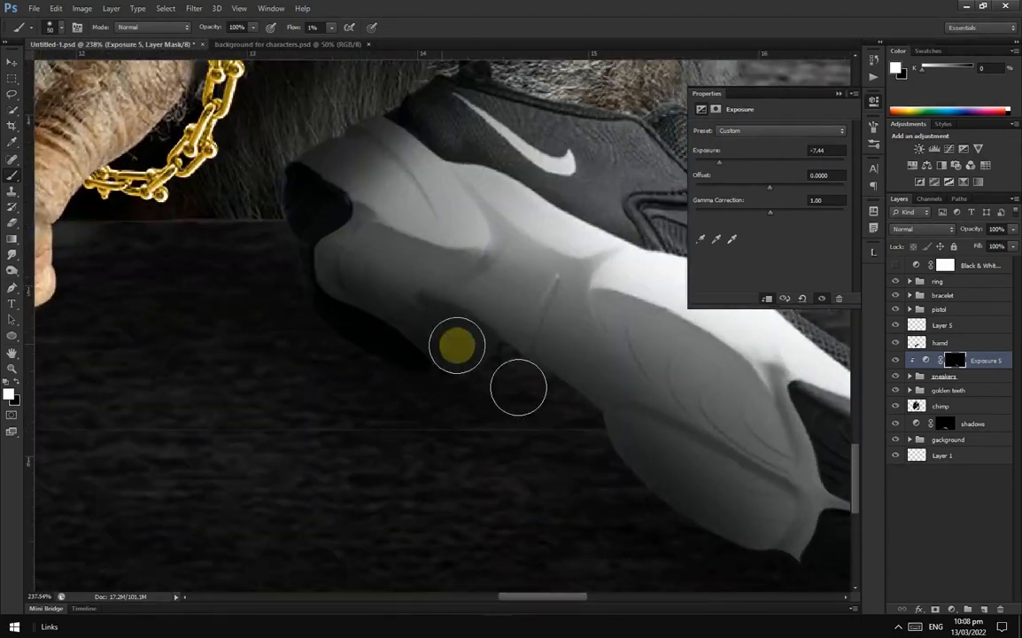
pyautogui.scroll(-1, 561, 390)
pyautogui.scroll(-10, 537, 416)
pyautogui.scroll(12, 106, 338)
pyautogui.moveTo(456, 392); pyautogui.dragTo(468, 404)
# Step: Add a layer mask to the chimp layer and outline the stray smear below the lower hand's fingertips with the Lasso
pyautogui.click(941, 406)
pyautogui.click(936, 609)
pyautogui.press('l')
pyautogui.scroll(2, 508, 324)
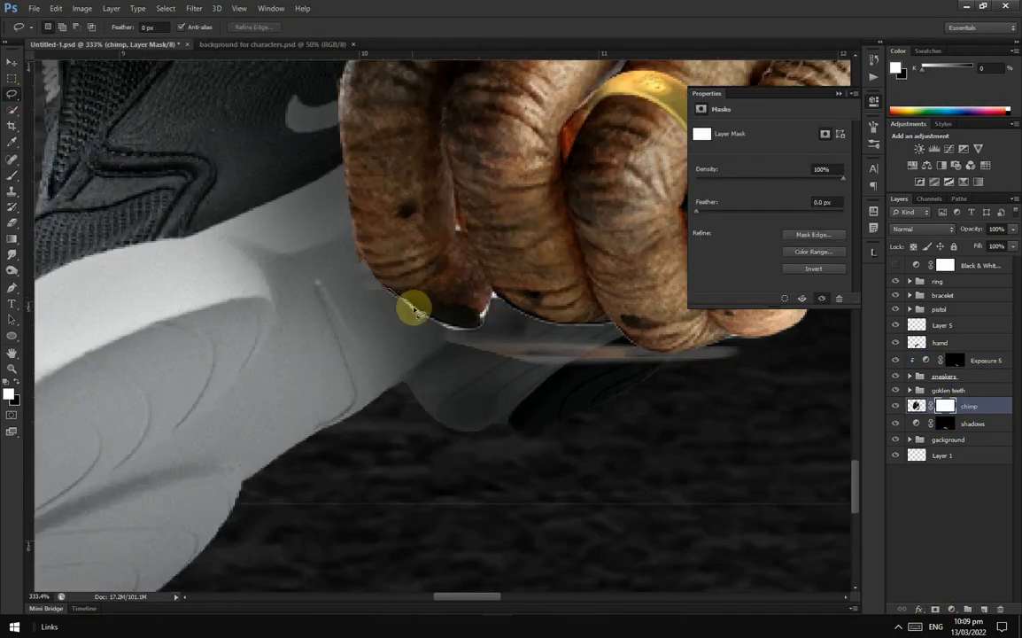
pyautogui.hscroll(1, 400, 499)
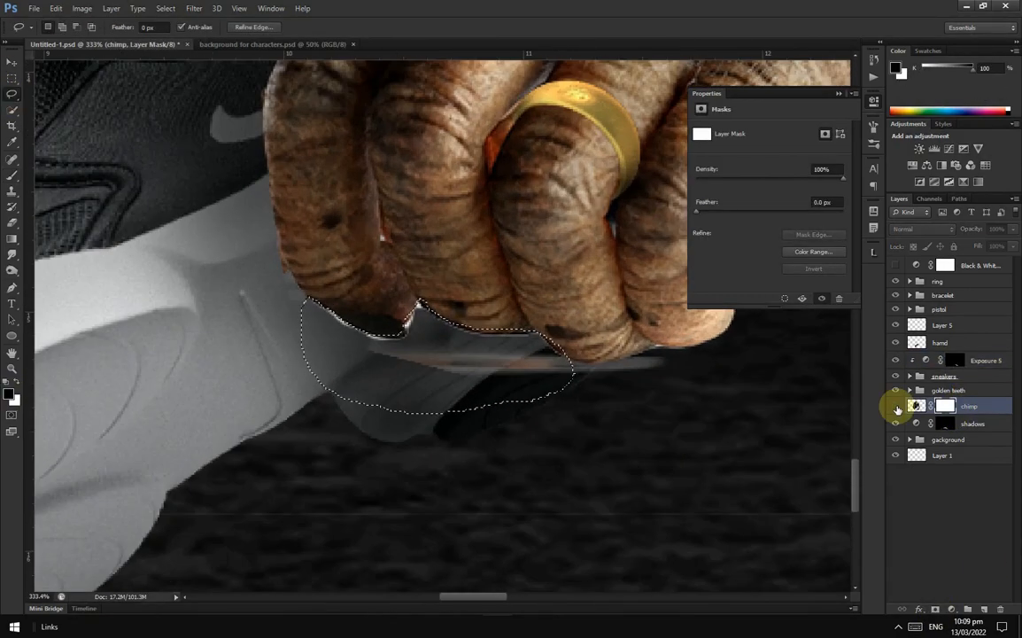
# Step: Add a layer mask to the hamd layer and mask out the leftover smear along the fingertips
pyautogui.click(940, 342)
pyautogui.click(935, 609)
pyautogui.scroll(1, 485, 365)
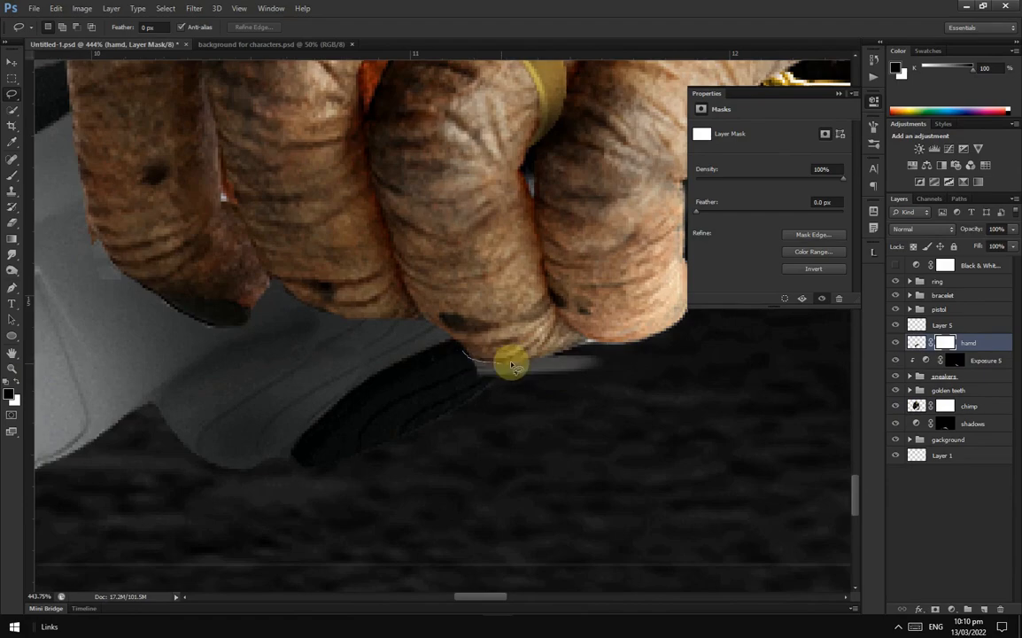
pyautogui.scroll(-5, 509, 405)
# Step: Paint white on the Exposure 5 mask to darken the part of the sneaker beneath the lower hand's fingers
pyautogui.click(954, 360)
pyautogui.press('b')
pyautogui.press('x')
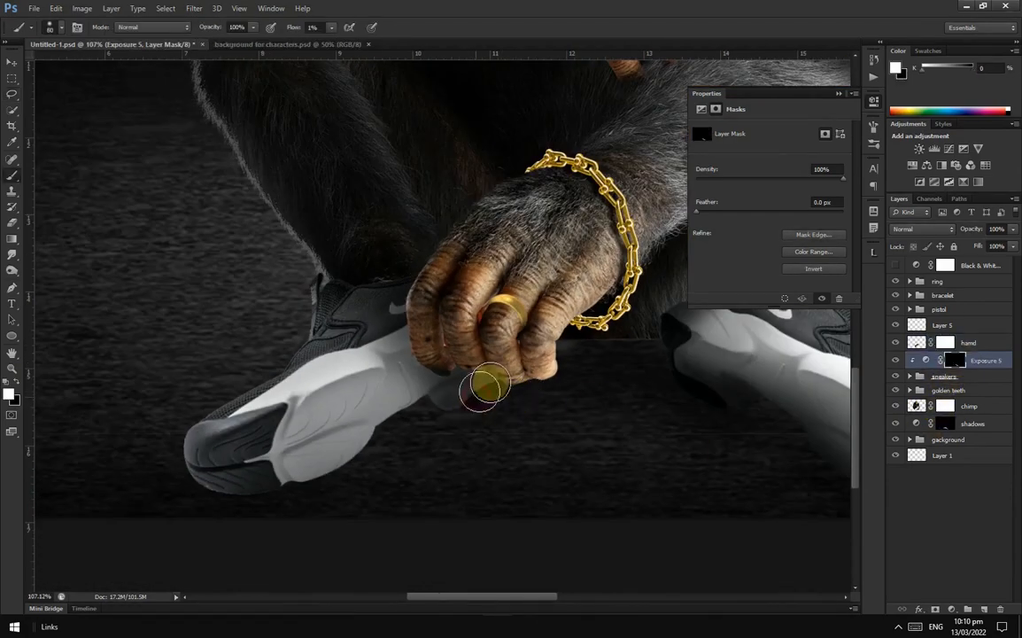
pyautogui.press(']')
pyautogui.press(']')
pyautogui.press(']')
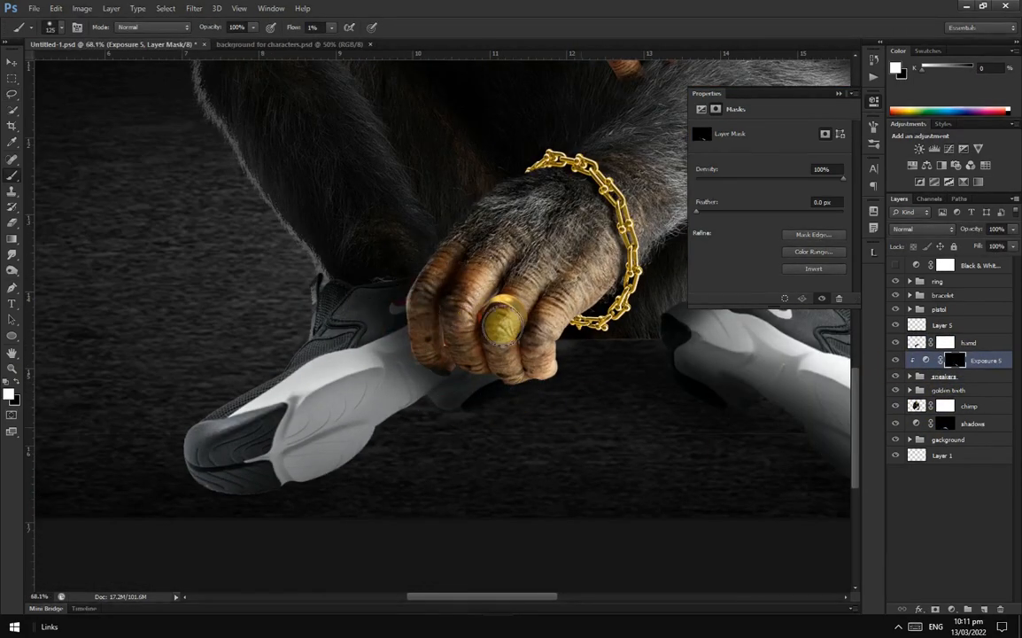
# Step: Shade the sole of the left-hand sneaker on the Exposure 5 mask with the 125 px brush
pyautogui.scroll(-1, 380, 502)
pyautogui.scroll(2, 380, 502)
pyautogui.moveTo(336, 405); pyautogui.dragTo(288, 436)
pyautogui.scroll(-5, 336, 417)
pyautogui.scroll(5, 504, 482)
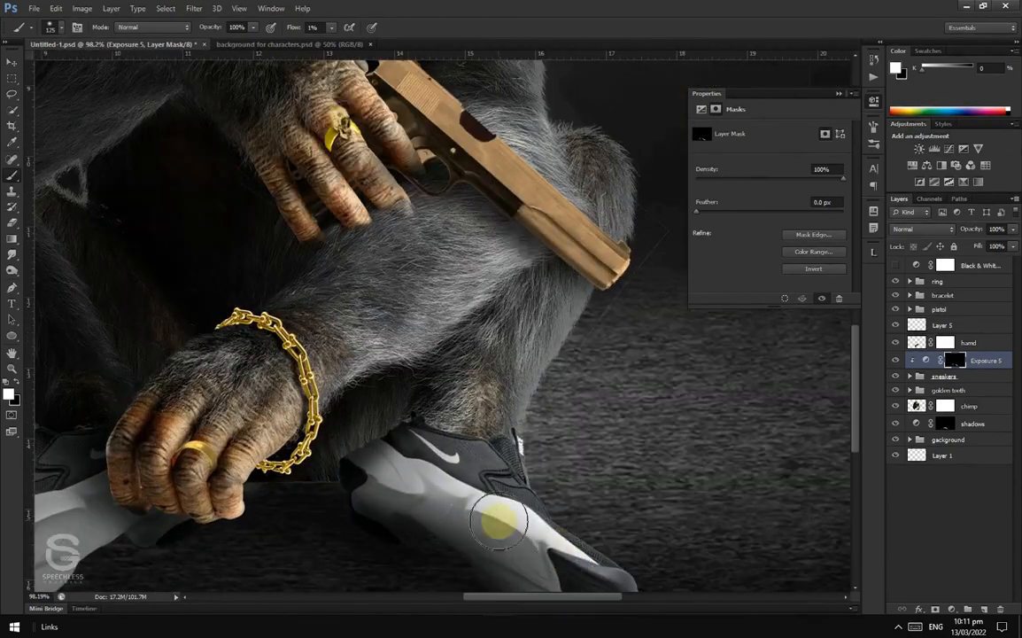
# Step: Select all layers from shadows up to the ring group and scale the chimp composite down together within the background
pyautogui.scroll(-6, 504, 524)
pyautogui.click(918, 360)
pyautogui.click(973, 423)
pyautogui.keyDown('shift'); pyautogui.click(975, 281); pyautogui.keyUp('shift')
pyautogui.hotkey('ctrl', 't')
pyautogui.click(561, 250)
pyautogui.press('Return')
pyautogui.scroll(2, 475, 440)
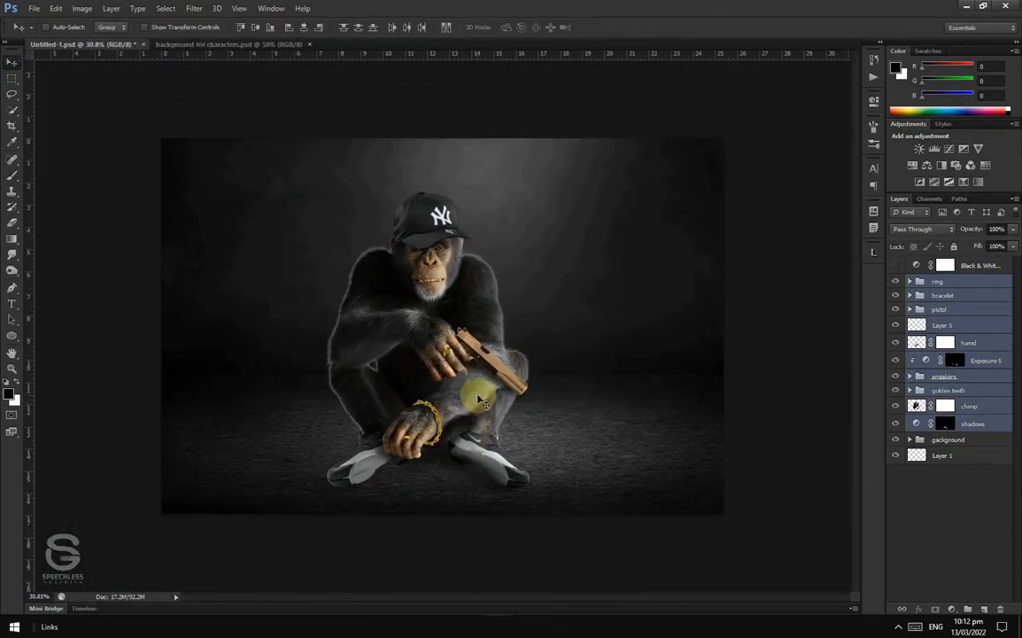
# Step: Paint white on the shadows layer mask to deepen the ground shadow beneath the sneaker under the lower hand
pyautogui.click(944, 424)
pyautogui.scroll(3, 570, 546)
pyautogui.press('b')
pyautogui.scroll(3, 255, 546)
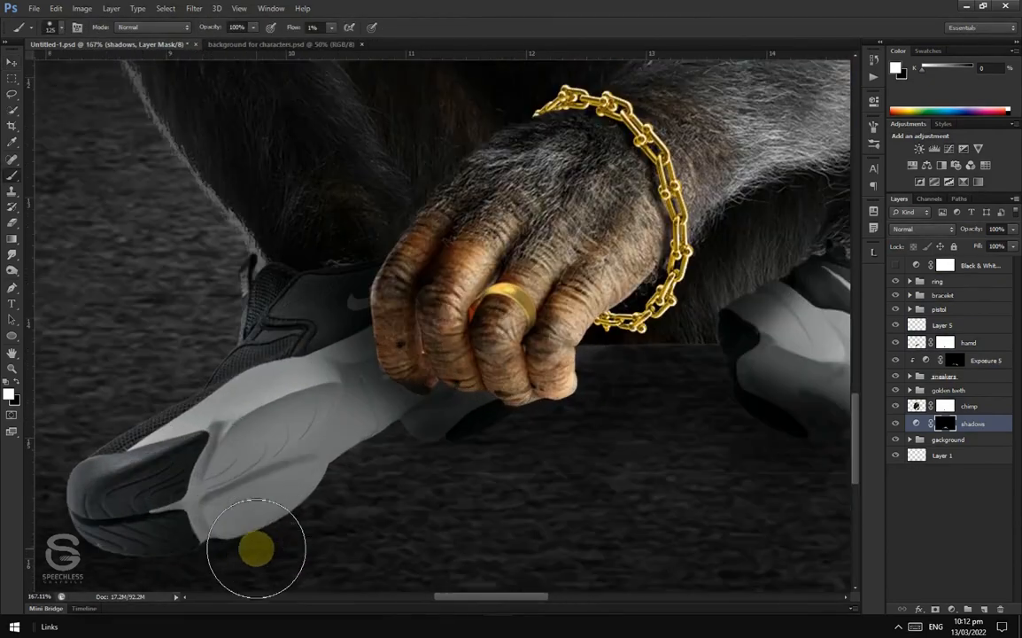
# Step: Darken the toe and lower sole of the sneaker under the lower hand on the Exposure 5 mask, using a 70 px brush
pyautogui.click(954, 360)
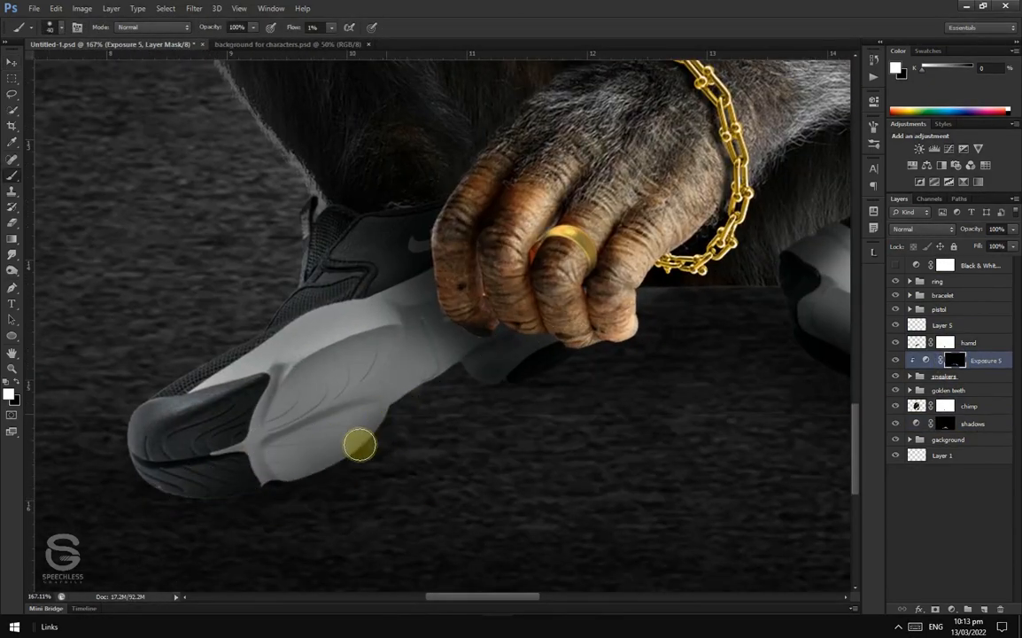
pyautogui.scroll(2, 314, 476)
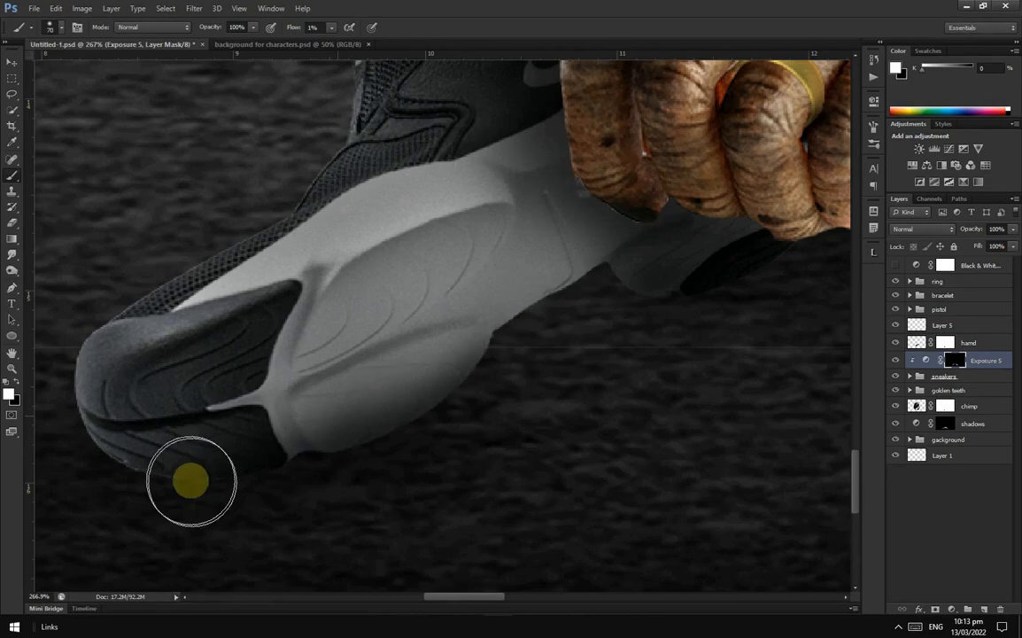
pyautogui.doubleClick(926, 360)
pyautogui.click(956, 363)
pyautogui.scroll(-5, 657, 290)
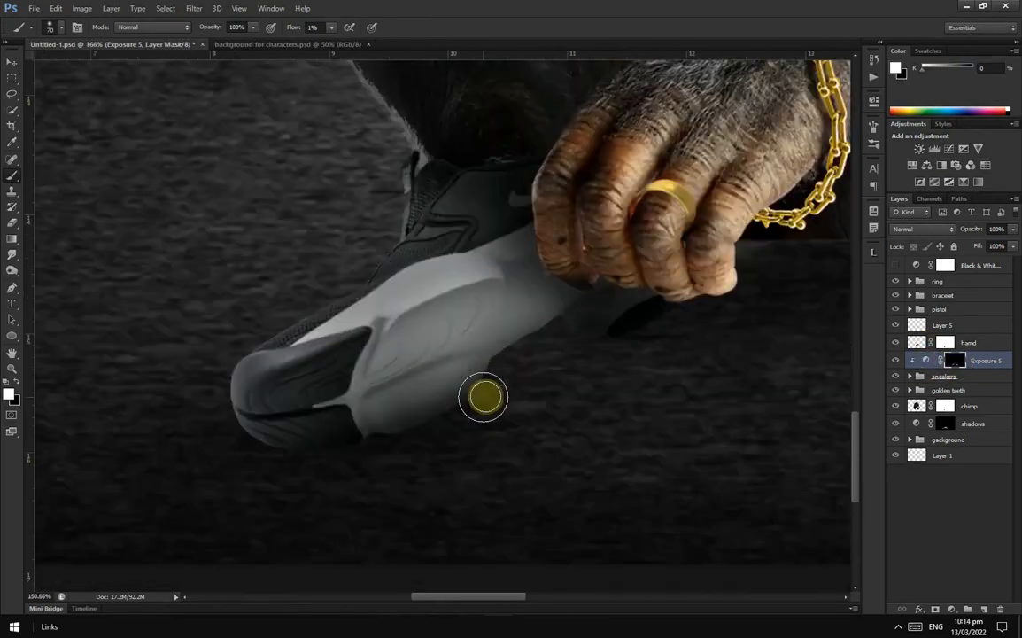
pyautogui.scroll(2, 270, 542)
pyautogui.scroll(-4, 347, 502)
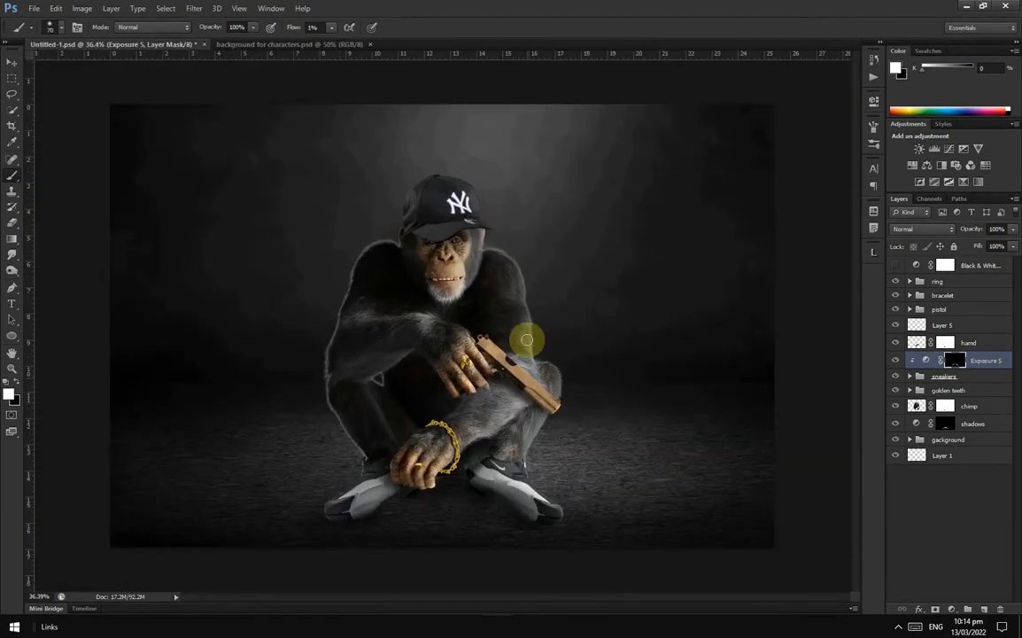
# Step: Add a clipped Levels adjustment above the chimp layer with the output white level at about 68, and invert its mask
pyautogui.scroll(2, 378, 262)
pyautogui.click(970, 406)
pyautogui.click(952, 609)
pyautogui.click(967, 423)
pyautogui.moveTo(843, 256); pyautogui.dragTo(744, 258)
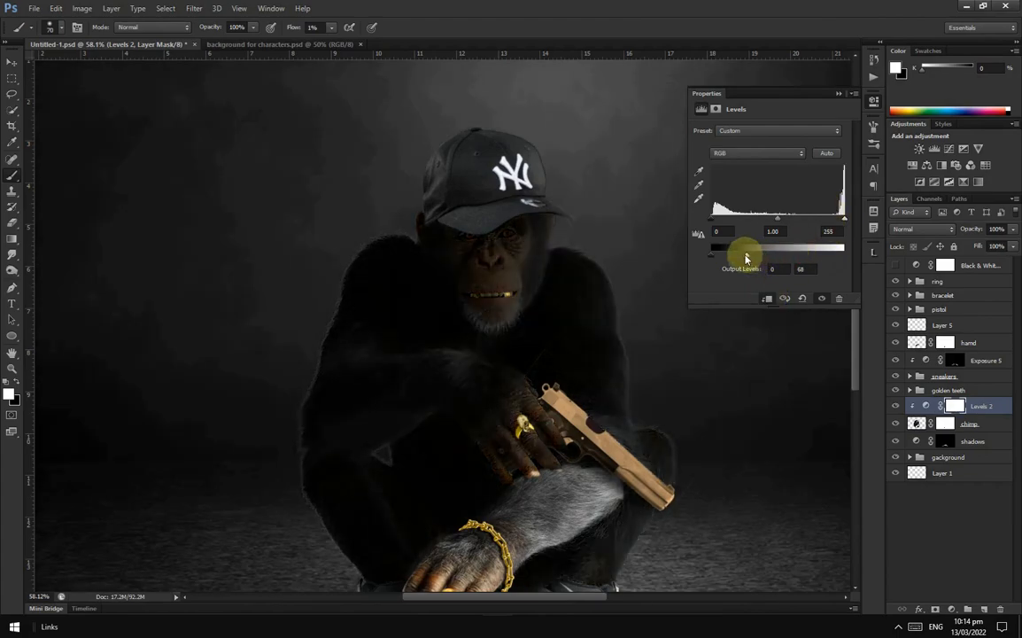
pyautogui.click(955, 405)
pyautogui.hotkey('ctrl', 'i')
# Step: Paint white on the Levels 2 mask at 3% flow to darken the chimp's outer shoulder, arm and elbow on the ungunned side
pyautogui.scroll(4, 351, 329)
pyautogui.click(315, 28)
pyautogui.write('3')
pyautogui.moveTo(433, 98); pyautogui.dragTo(292, 479)
pyautogui.scroll(-4, 296, 425)
pyautogui.press(']')
pyautogui.press(']')
pyautogui.press(']')
pyautogui.press(']')
pyautogui.click(310, 344)
pyautogui.moveTo(310, 343)
pyautogui.mouseDown()
pyautogui.moveTo(358, 479)
pyautogui.moveTo(292, 281)
pyautogui.mouseUp()
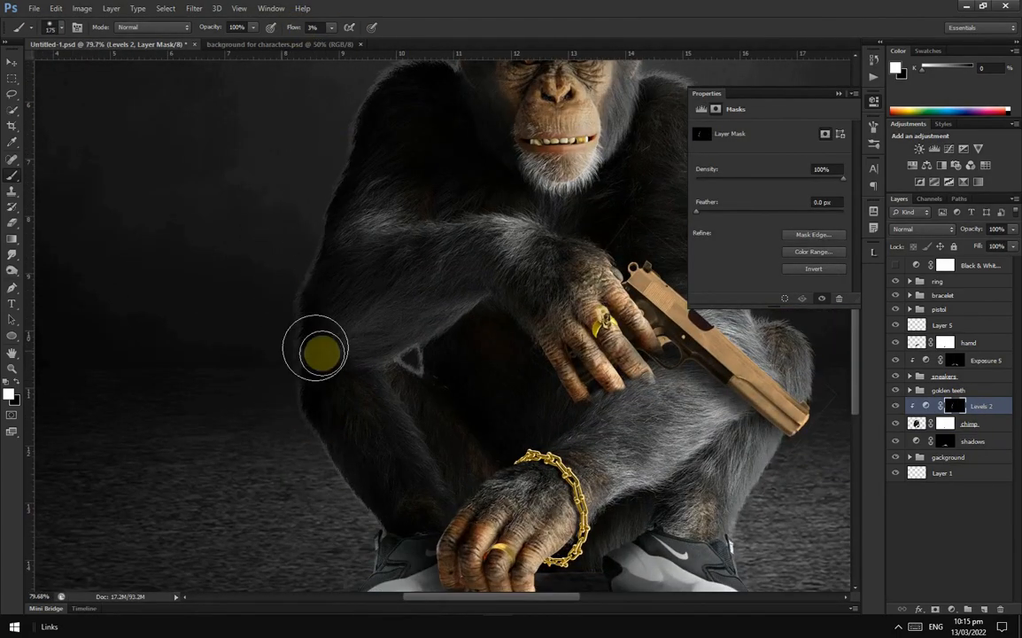
# Step: Darken the bright gap under the elbow and the surrounding leg fur on the Levels 2 mask with a 125 px brush
pyautogui.scroll(-2, 417, 251)
pyautogui.scroll(3, 361, 371)
pyautogui.press(']')
pyautogui.press(']')
pyautogui.moveTo(401, 434); pyautogui.dragTo(363, 392)
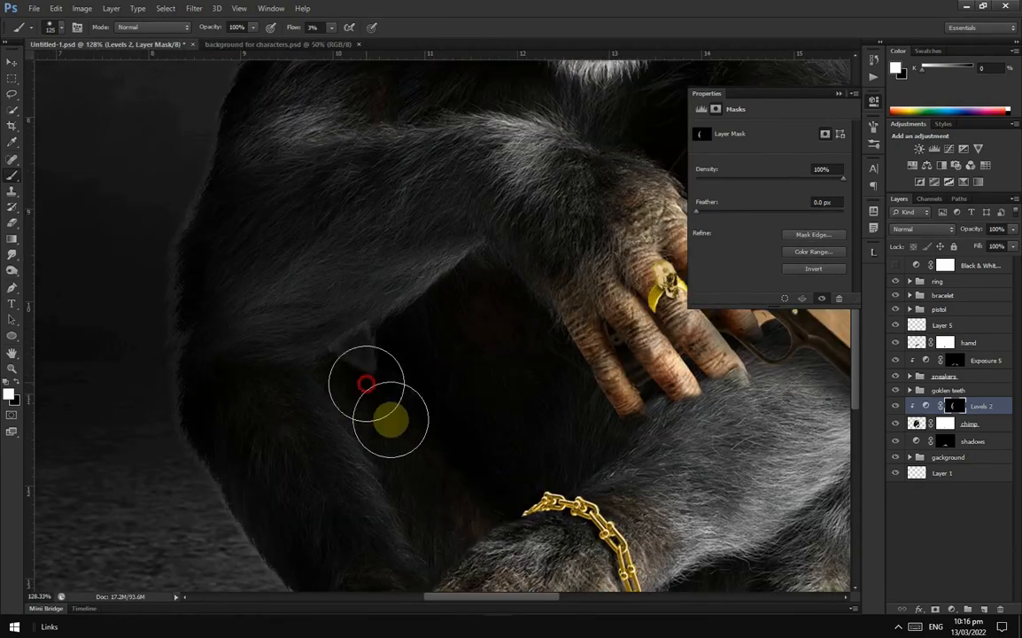
pyautogui.scroll(-3, 363, 393)
pyautogui.scroll(4, 488, 314)
pyautogui.moveTo(488, 315); pyautogui.dragTo(427, 377)
pyautogui.press('[')
pyautogui.press('[')
pyautogui.scroll(-4, 355, 436)
pyautogui.scroll(3, 414, 210)
pyautogui.scroll(-5, 415, 299)
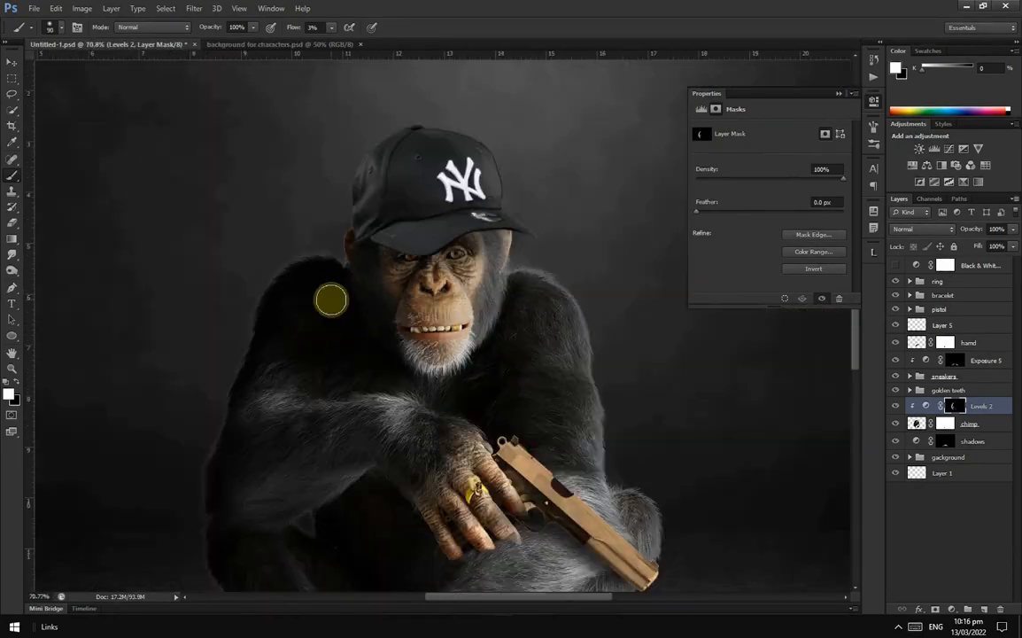
pyautogui.click(896, 265)
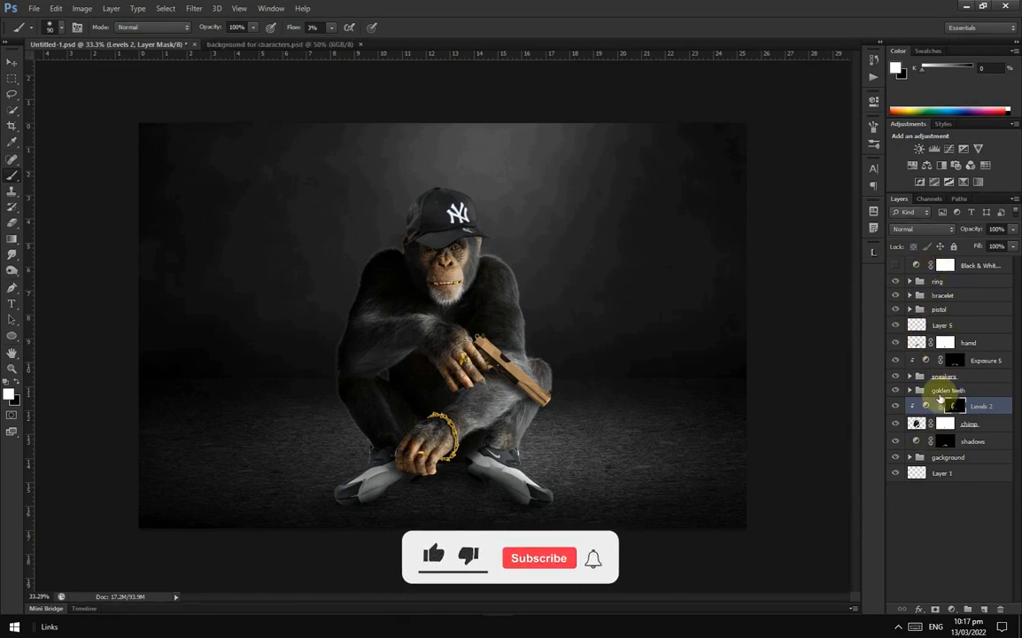
# Step: Move the cap group up in the layer stack so it sits directly above the pistol group
pyautogui.click(936, 326)
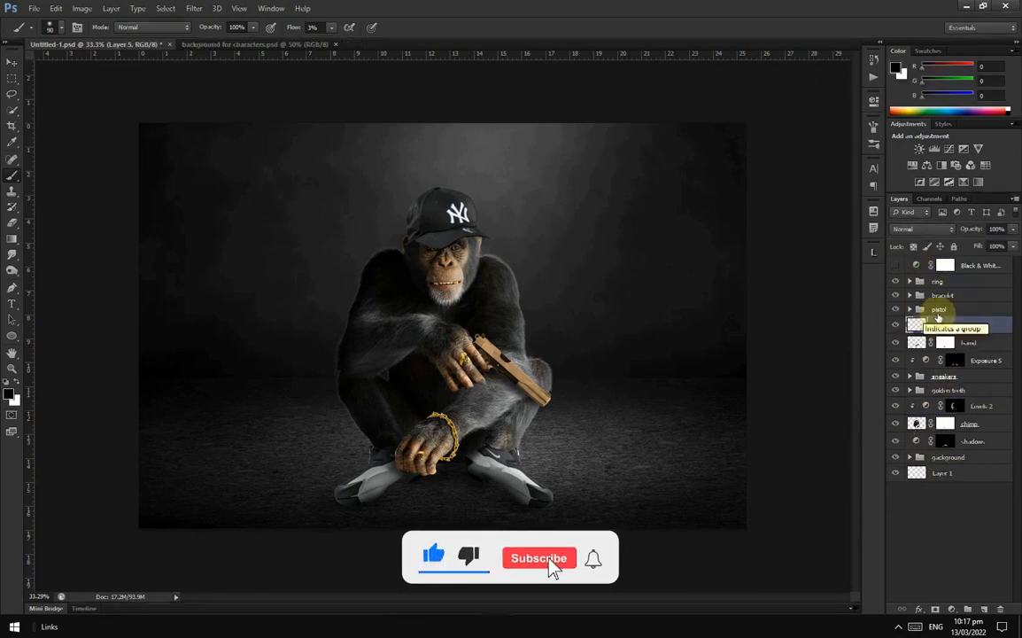
pyautogui.press('v')
pyautogui.scroll(1, 461, 206)
pyautogui.rightClick(433, 171)
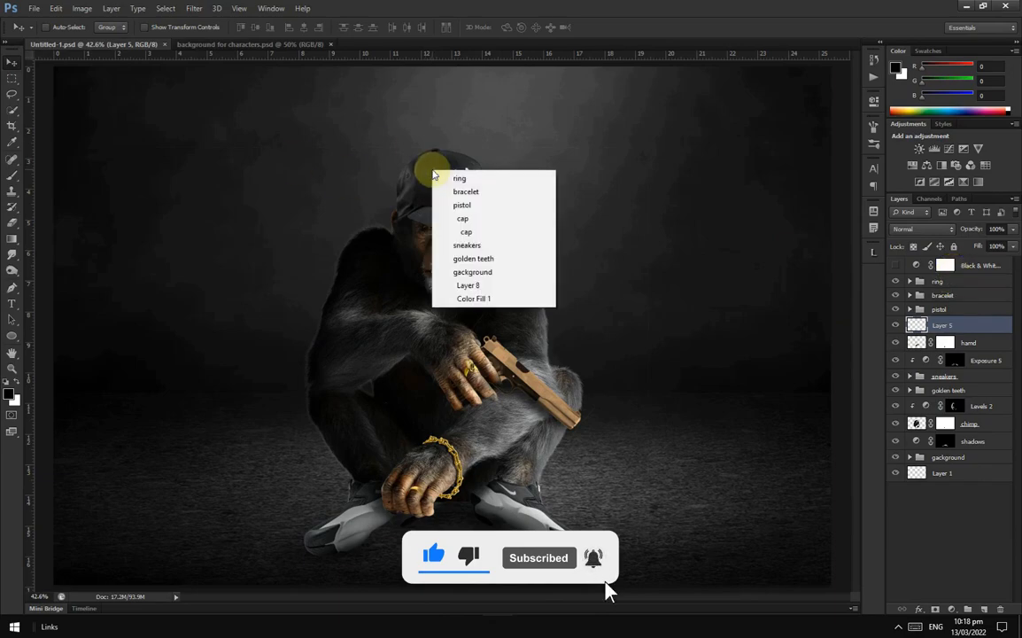
pyautogui.click(463, 221)
pyautogui.moveTo(911, 448); pyautogui.dragTo(974, 299)
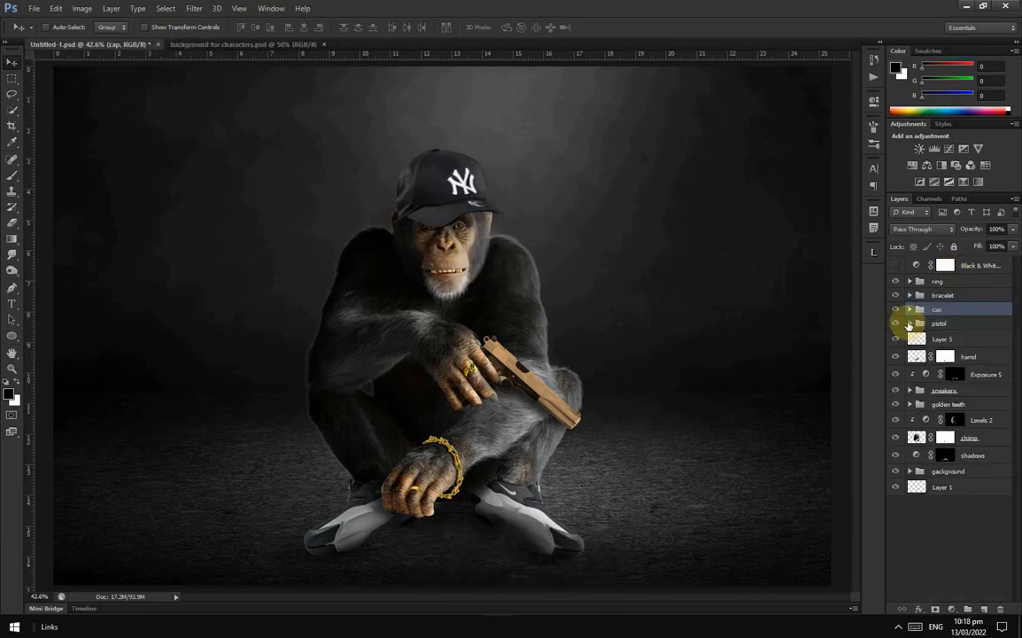
pyautogui.click(59, 9)
pyautogui.click(110, 225)
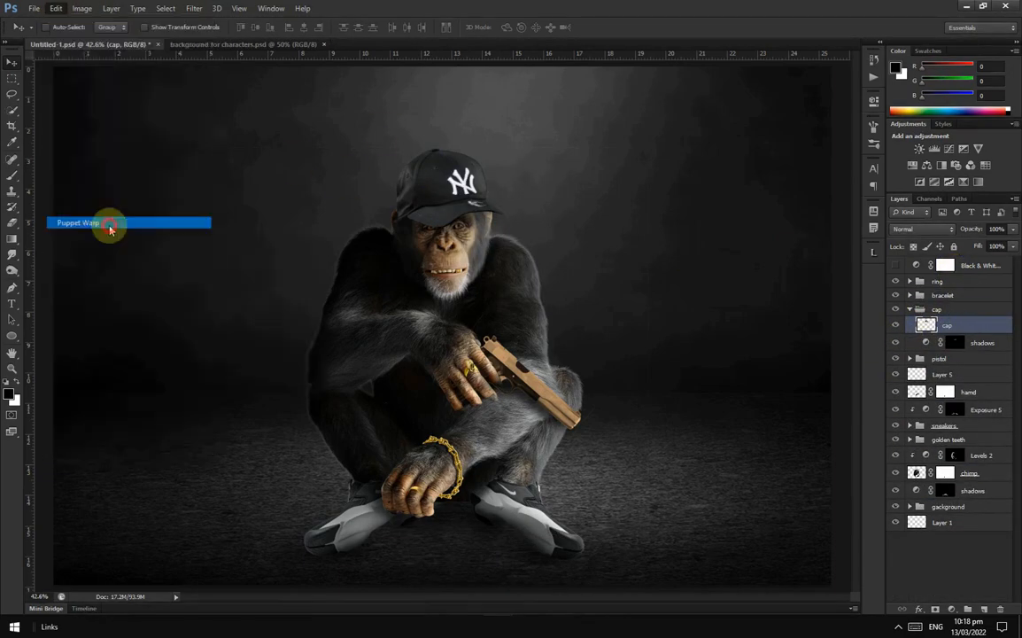
pyautogui.scroll(5, 435, 186)
pyautogui.click(595, 28)
# Step: Convert the cap layer to a smart object and place Puppet Warp pins around its crown and brim
pyautogui.rightClick(966, 325)
pyautogui.click(868, 224)
pyautogui.click(61, 8)
pyautogui.click(78, 223)
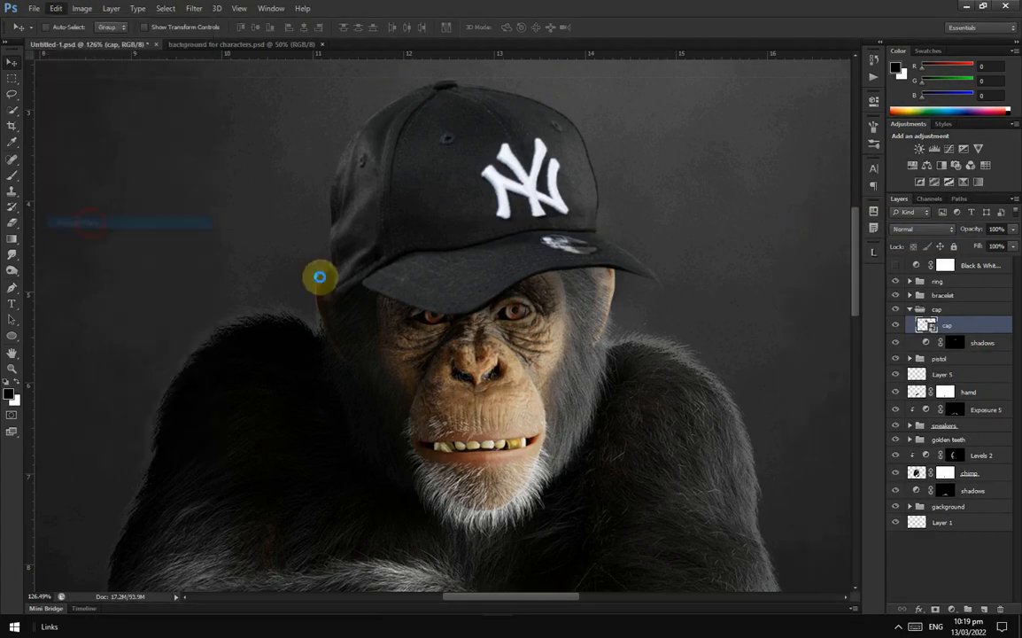
pyautogui.scroll(3, 431, 205)
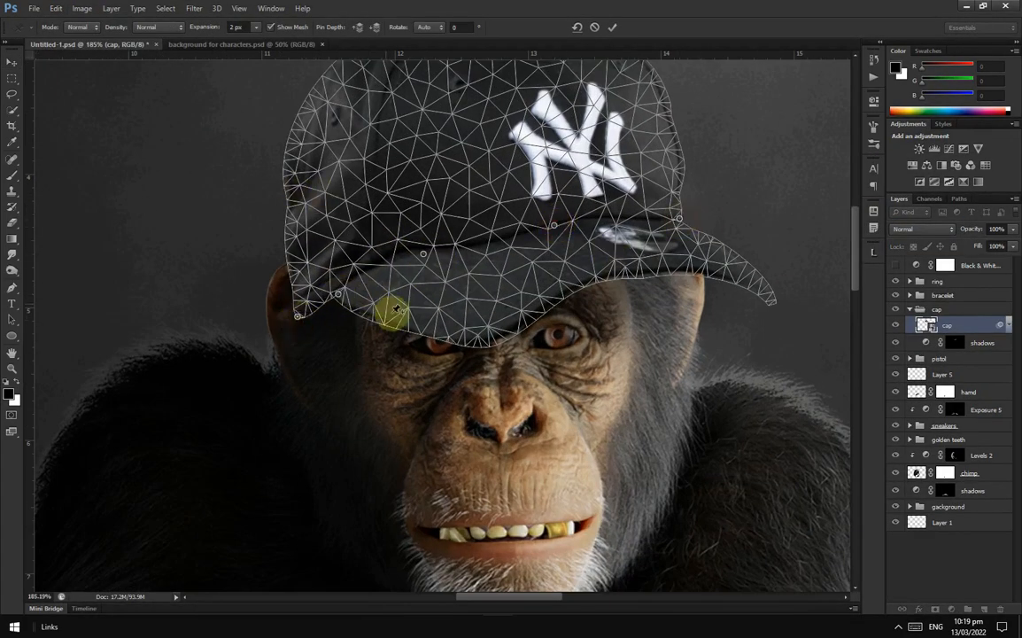
pyautogui.scroll(-3, 594, 266)
pyautogui.click(493, 81)
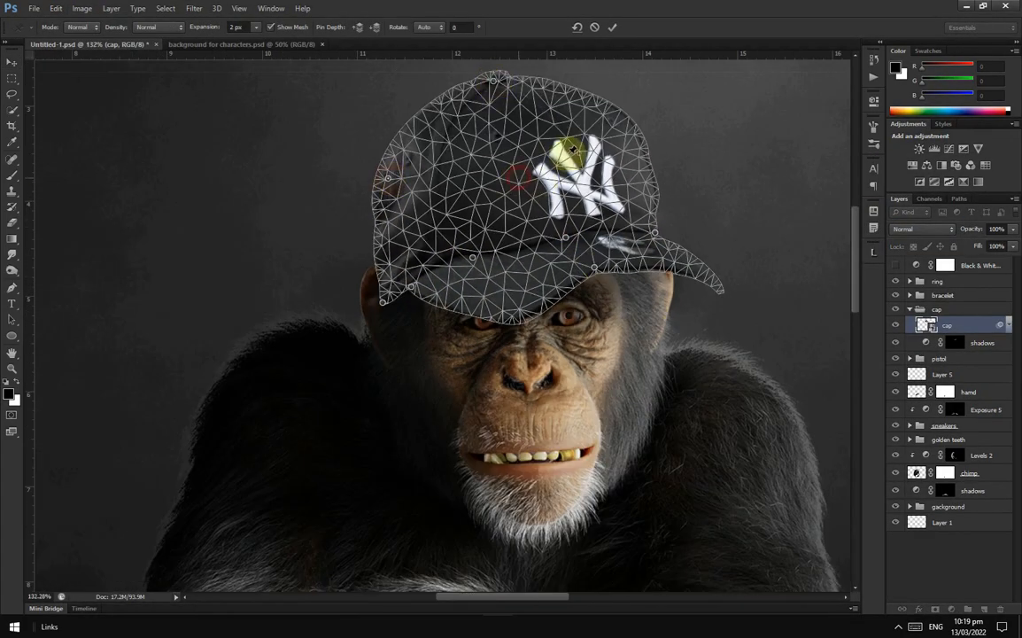
pyautogui.scroll(3, 775, 274)
pyautogui.click(611, 262)
# Step: Reshape the brim with Puppet Warp by raising its lower edge above the chimp's eyes and curving it toward the tip
pyautogui.moveTo(719, 240)
pyautogui.mouseDown()
pyautogui.moveTo(722, 247)
pyautogui.moveTo(713, 235)
pyautogui.mouseUp()
pyautogui.moveTo(479, 336); pyautogui.dragTo(481, 292)
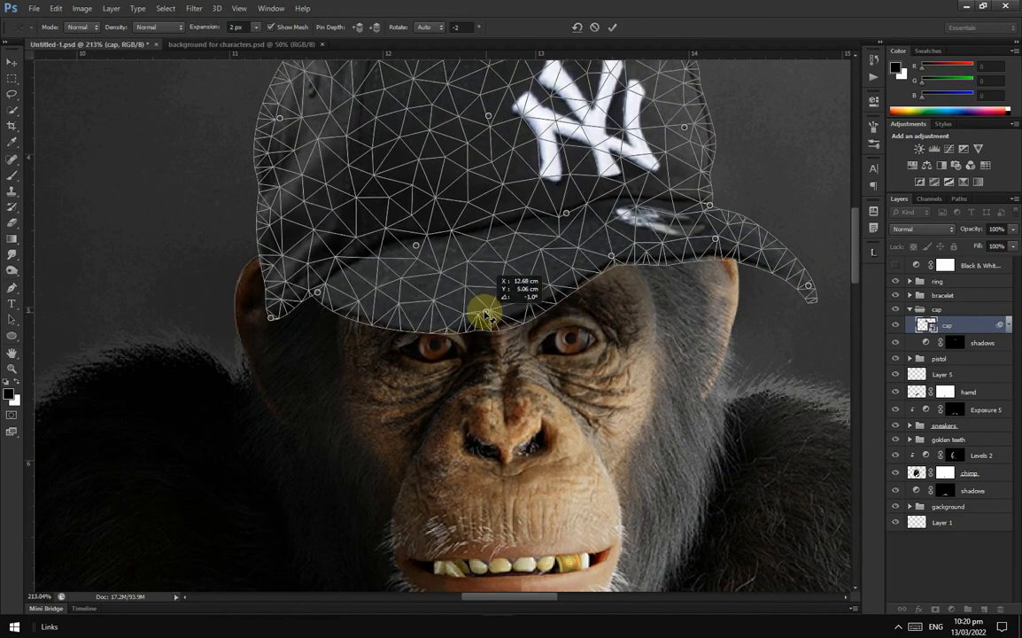
pyautogui.scroll(-4, 629, 298)
pyautogui.scroll(5, 629, 298)
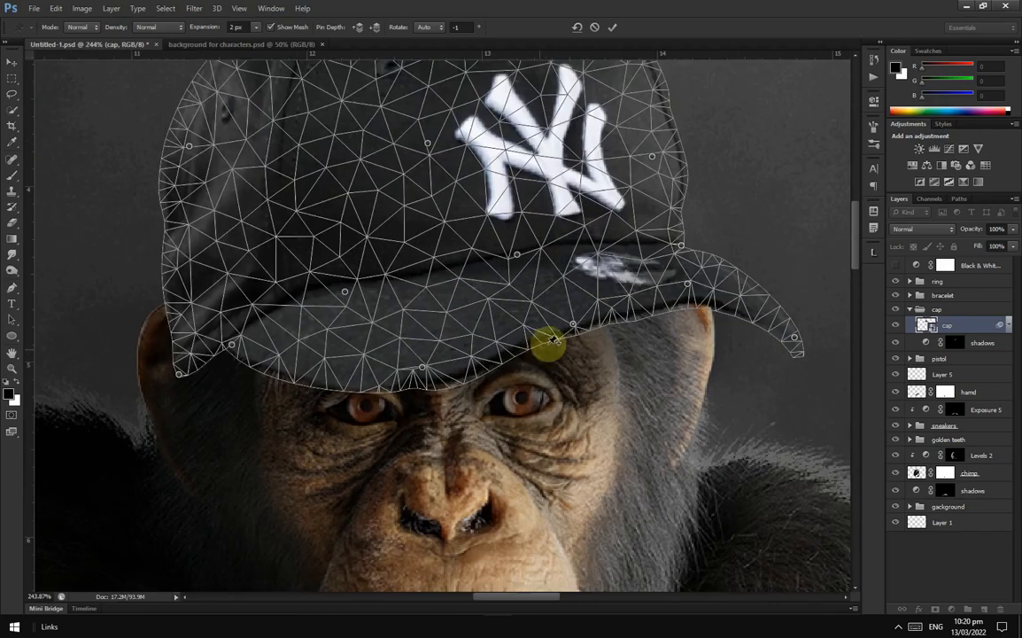
pyautogui.moveTo(507, 348); pyautogui.dragTo(501, 337)
pyautogui.moveTo(574, 323); pyautogui.dragTo(649, 282)
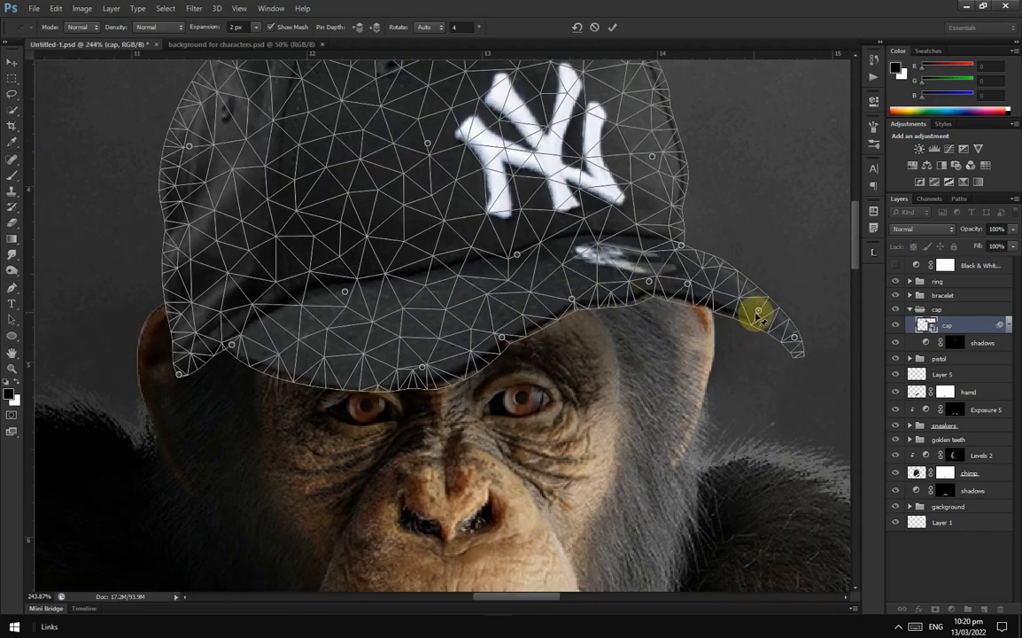
# Step: Refine the cap's shape with additional Puppet Warp pin adjustments and apply the warp
pyautogui.scroll(-4, 483, 370)
pyautogui.scroll(5, 427, 334)
pyautogui.moveTo(427, 335); pyautogui.dragTo(426, 249)
pyautogui.moveTo(472, 307); pyautogui.dragTo(497, 320)
pyautogui.scroll(-4, 497, 322)
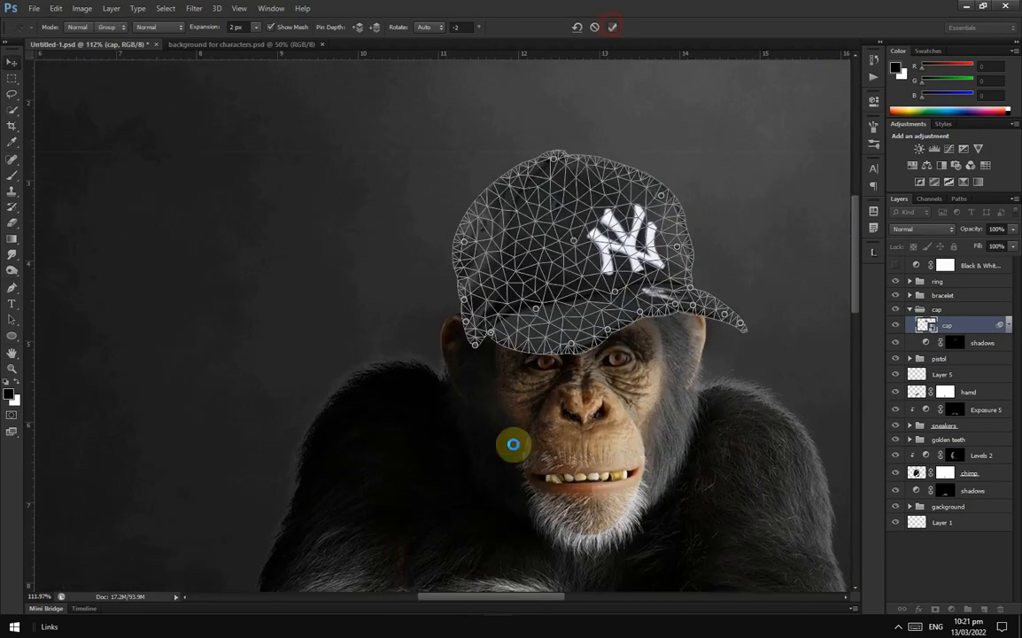
pyautogui.click(612, 28)
pyautogui.scroll(-1, 549, 365)
pyautogui.scroll(-4, 654, 425)
# Step: Add a clipped Exposure adjustment above the cap layer, lower its exposure, and invert its mask
pyautogui.scroll(8, 479, 489)
pyautogui.click(952, 608)
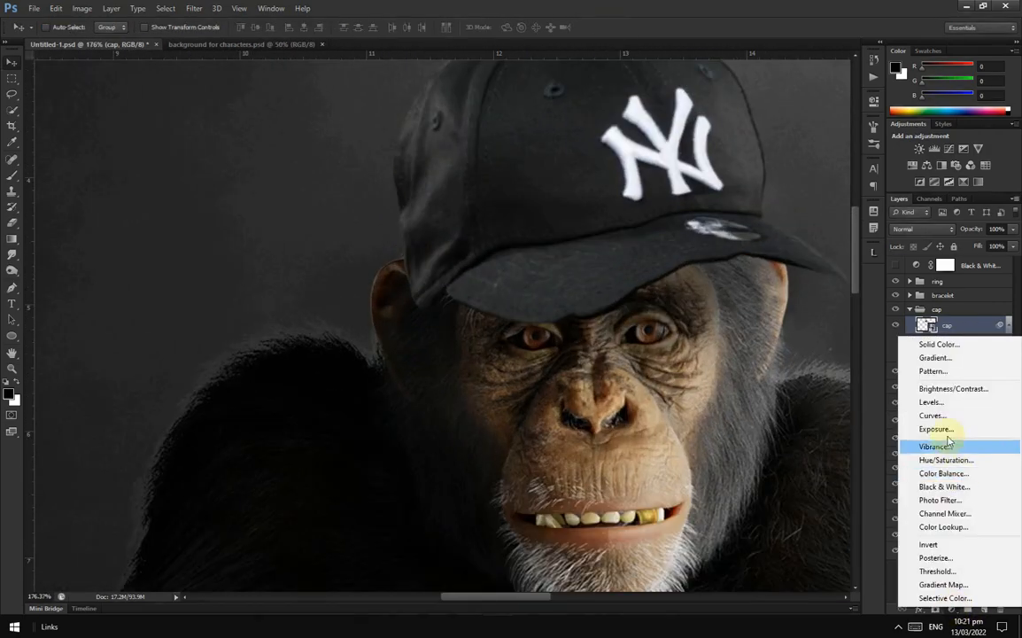
pyautogui.click(936, 428)
pyautogui.moveTo(769, 163); pyautogui.dragTo(717, 164)
pyautogui.hotkey('ctrl', 'i')
# Step: Paint white on the cap's exposure mask with a 90 px brush at 2% flow to darken the cap's side and brim
pyautogui.press('b')
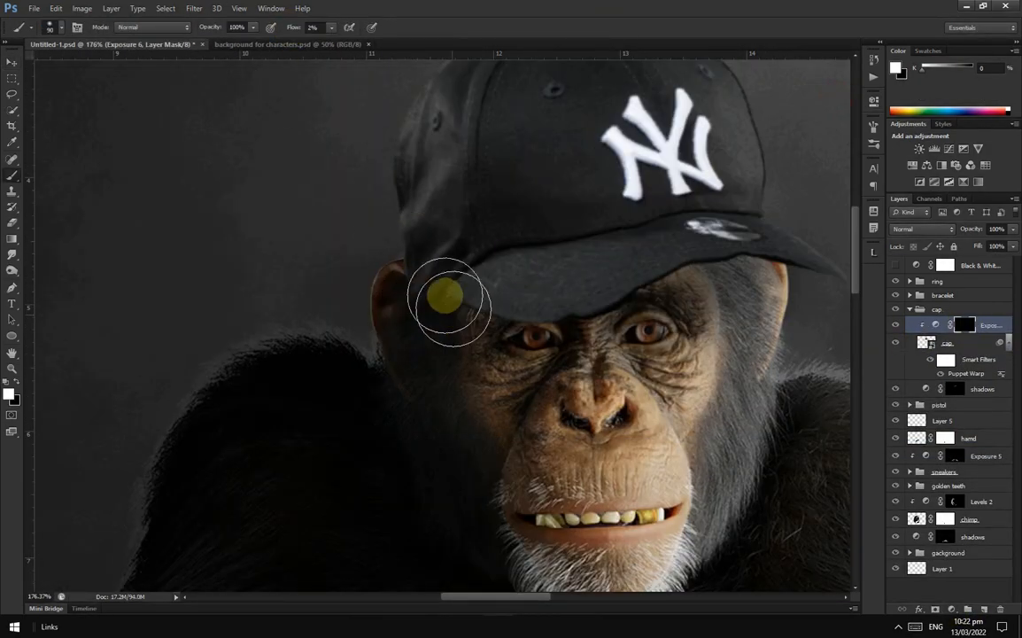
pyautogui.moveTo(444, 298); pyautogui.dragTo(588, 262)
pyautogui.scroll(-6, 425, 365)
pyautogui.moveTo(418, 267); pyautogui.dragTo(427, 219)
pyautogui.scroll(5, 442, 372)
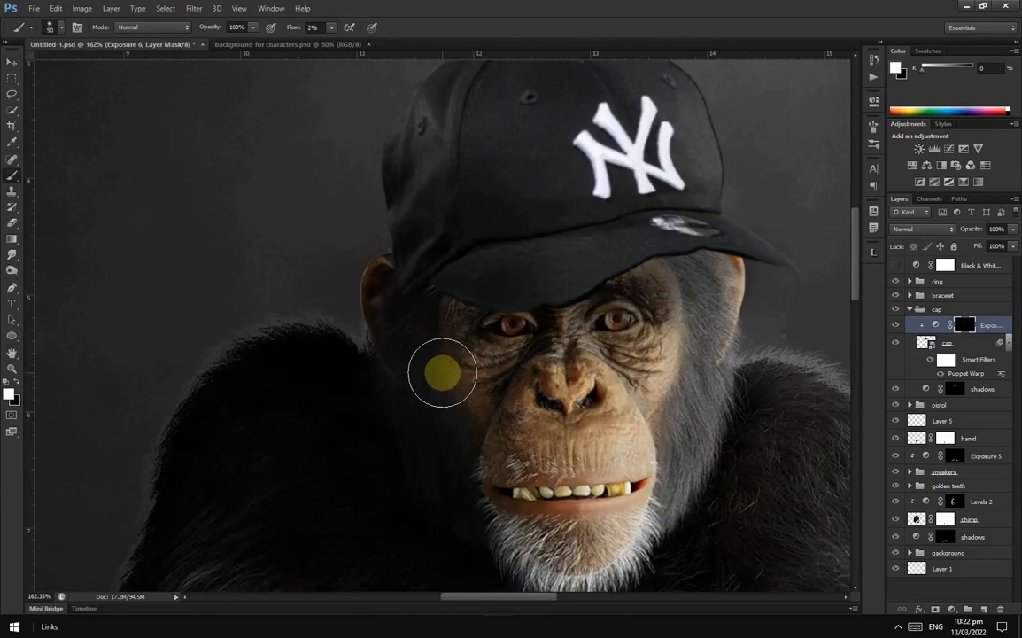
# Step: Add a layer mask to the cap layer and mask out the lassoed slivers along the brim's edge
pyautogui.press('v')
pyautogui.click(946, 343)
pyautogui.click(934, 609)
pyautogui.press('l')
pyautogui.scroll(2, 421, 276)
pyautogui.moveTo(410, 274); pyautogui.dragTo(413, 277)
pyautogui.press('x')
pyautogui.hotkey('alt', 'BackSpace')
pyautogui.hotkey('ctrl', 'd')
pyautogui.scroll(4, 611, 302)
pyautogui.moveTo(519, 307)
pyautogui.mouseDown()
pyautogui.moveTo(596, 295)
pyautogui.moveTo(523, 310)
pyautogui.mouseUp()
pyautogui.hotkey('alt', 'BackSpace')
pyautogui.hotkey('ctrl', 'd')
pyautogui.scroll(-1, 664, 340)
# Step: Create a clipped layer above the cap's exposure adjustment, paint a thin black 3 px line along the brim's lower edge at 100% flow, and save
pyautogui.click(985, 609)
pyautogui.press('b')
pyautogui.rightClick(588, 331)
pyautogui.moveTo(634, 360); pyautogui.dragTo(616, 360)
pyautogui.click(632, 424)
pyautogui.moveTo(297, 31); pyautogui.dragTo(363, 31)
pyautogui.rightClick(677, 325)
pyautogui.moveTo(705, 354); pyautogui.dragTo(691, 353)
pyautogui.scroll(6, 653, 347)
pyautogui.moveTo(937, 343); pyautogui.dragTo(940, 331)
pyautogui.moveTo(681, 321); pyautogui.dragTo(742, 345)
pyautogui.hotkey('ctrl', 's')
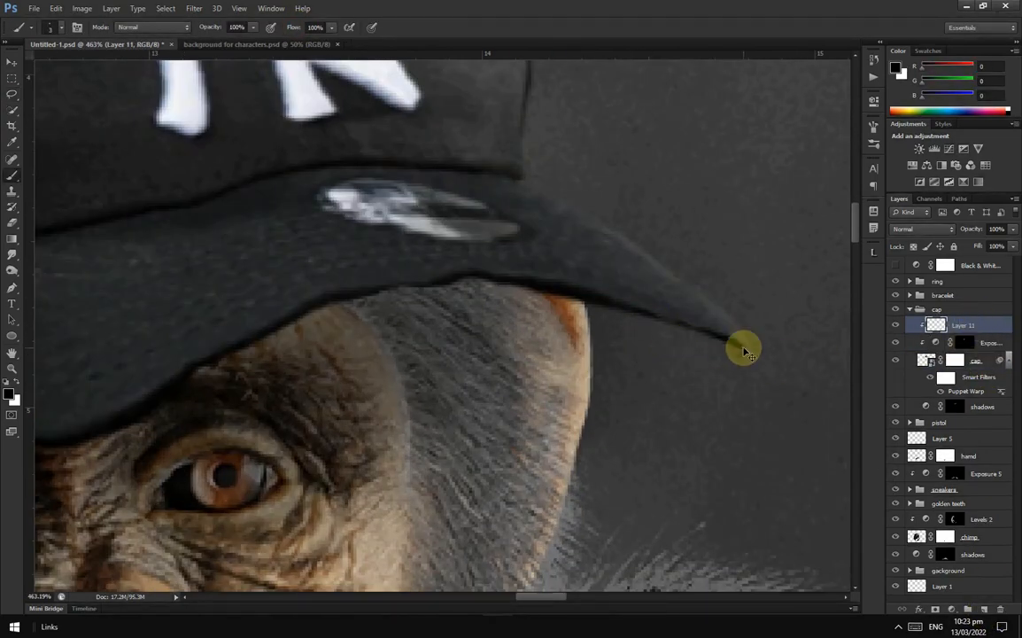
# Step: Thicken the black line under the brim with a 6 px brush and set Layer 11's blend mode to Multiply
pyautogui.scroll(-8, 602, 301)
pyautogui.scroll(8, 615, 364)
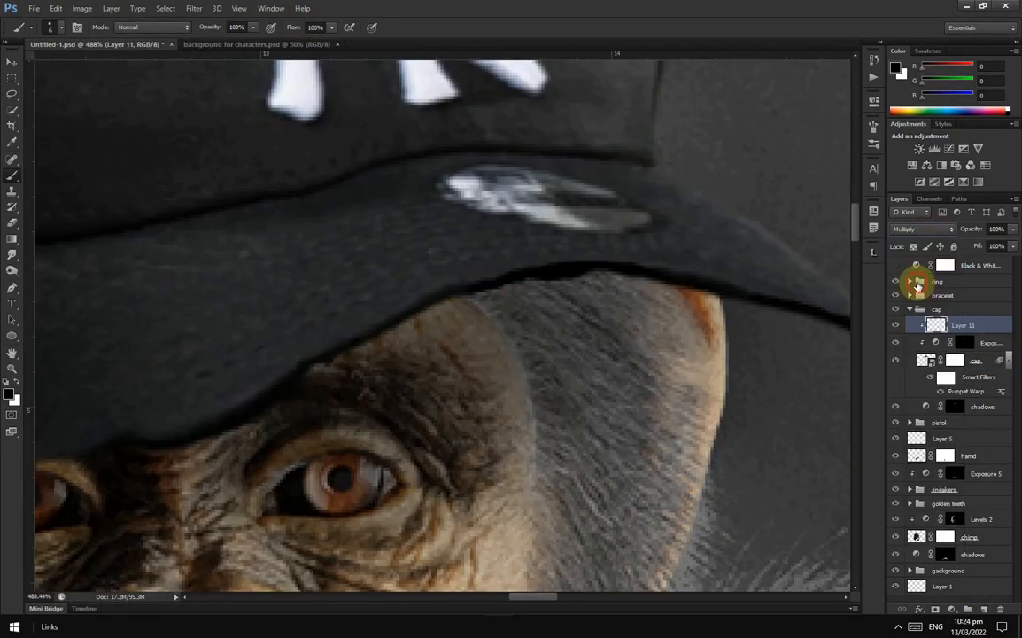
pyautogui.scroll(-8, 657, 283)
# Step: Lasso the uneven bit under the brim near the temple and fill it with black on the cap layer's mask
pyautogui.click(954, 359)
pyautogui.press('l')
pyautogui.scroll(8, 512, 286)
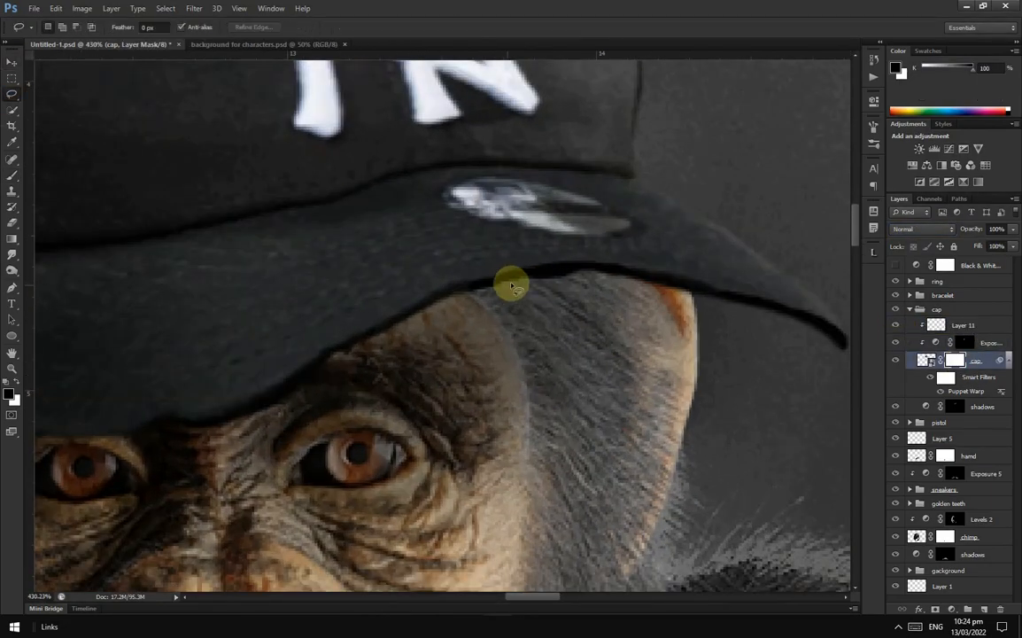
pyautogui.scroll(1, 547, 278)
pyautogui.moveTo(571, 271); pyautogui.dragTo(558, 273)
pyautogui.hotkey('alt', 'Delete')
pyautogui.scroll(-8, 567, 285)
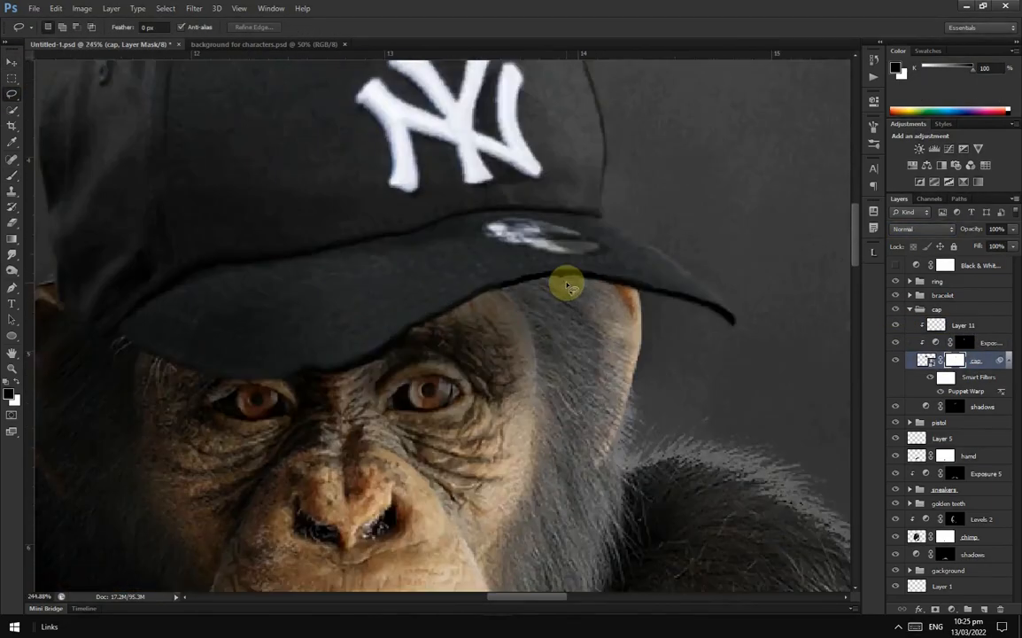
# Step: Paint the cap's shadow onto the forehead and ears on the cap group's shadows mask, using a 114 px brush at 3% flow
pyautogui.click(955, 406)
pyautogui.press('b')
pyautogui.rightClick(341, 366)
pyautogui.scroll(3, 550, 261)
pyautogui.moveTo(292, 28)
pyautogui.mouseDown()
pyautogui.moveTo(212, 27)
pyautogui.moveTo(295, 27)
pyautogui.mouseUp()
pyautogui.scroll(2, 551, 260)
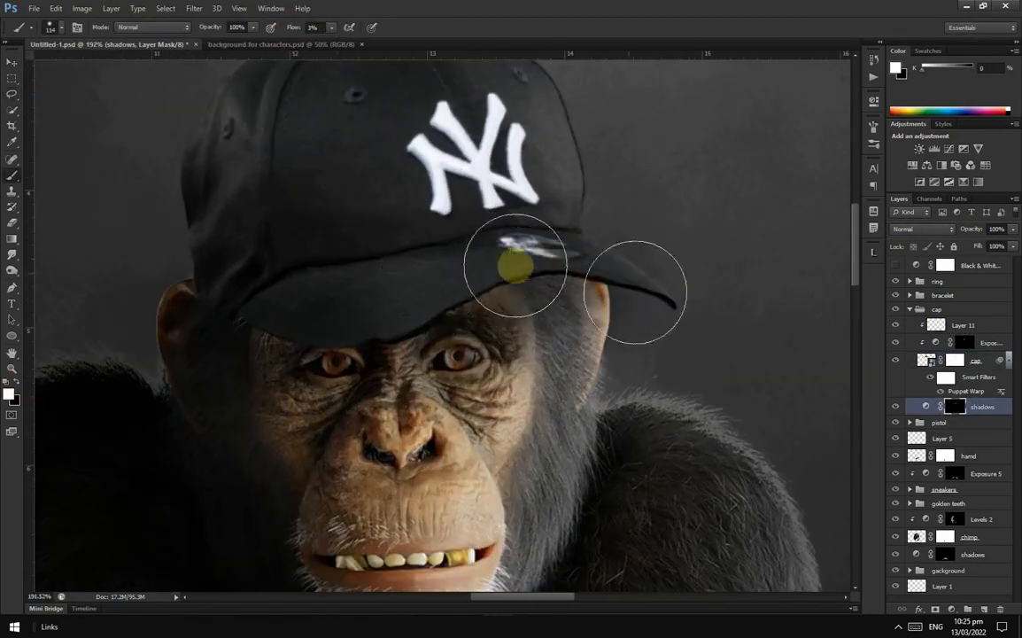
pyautogui.moveTo(515, 266); pyautogui.dragTo(461, 273)
pyautogui.scroll(-10, 627, 339)
pyautogui.hotkey('ctrl', '0')
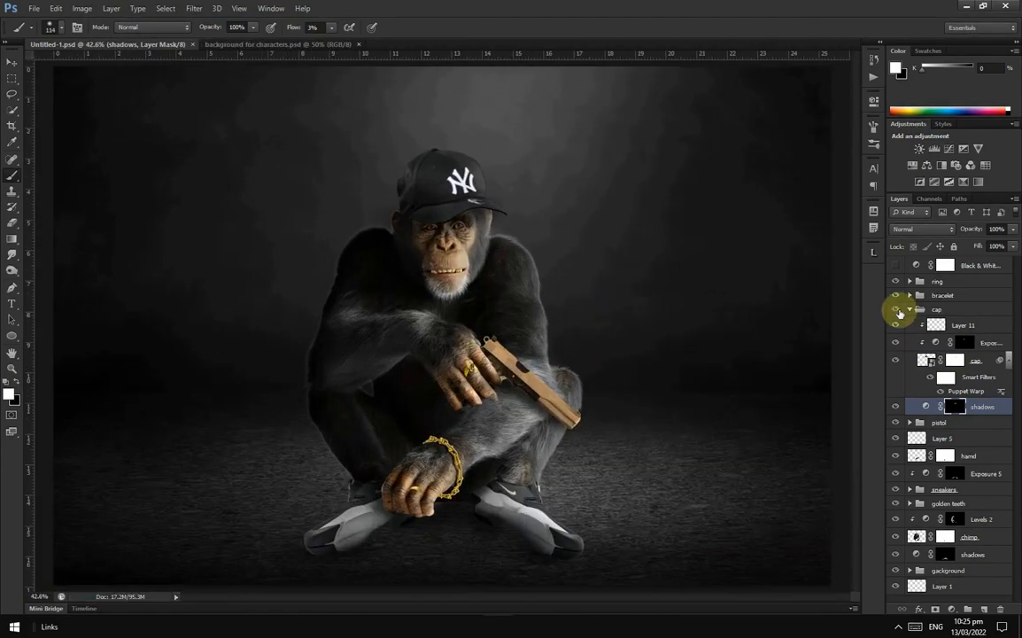
# Step: Collapse the cap group and save the document
pyautogui.click(909, 309)
pyautogui.click(937, 282)
pyautogui.press('v')
pyautogui.hotkey('ctrl', 's')
# Step: Paint a soft ground shadow around the feet on the shadows mask below the chimp, using a 267 px brush at 1% flow
pyautogui.click(945, 456)
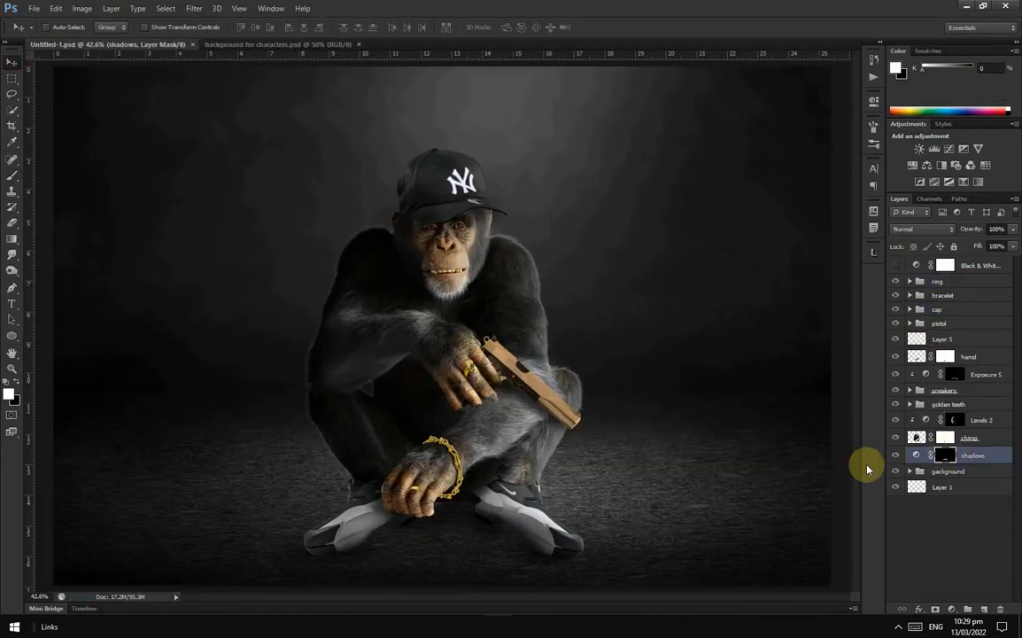
pyautogui.press('b')
pyautogui.rightClick(429, 472)
pyautogui.moveTo(417, 540); pyautogui.dragTo(347, 537)
pyautogui.scroll(3, 346, 536)
pyautogui.moveTo(21, 458); pyautogui.dragTo(62, 536)
pyautogui.scroll(-5, 416, 518)
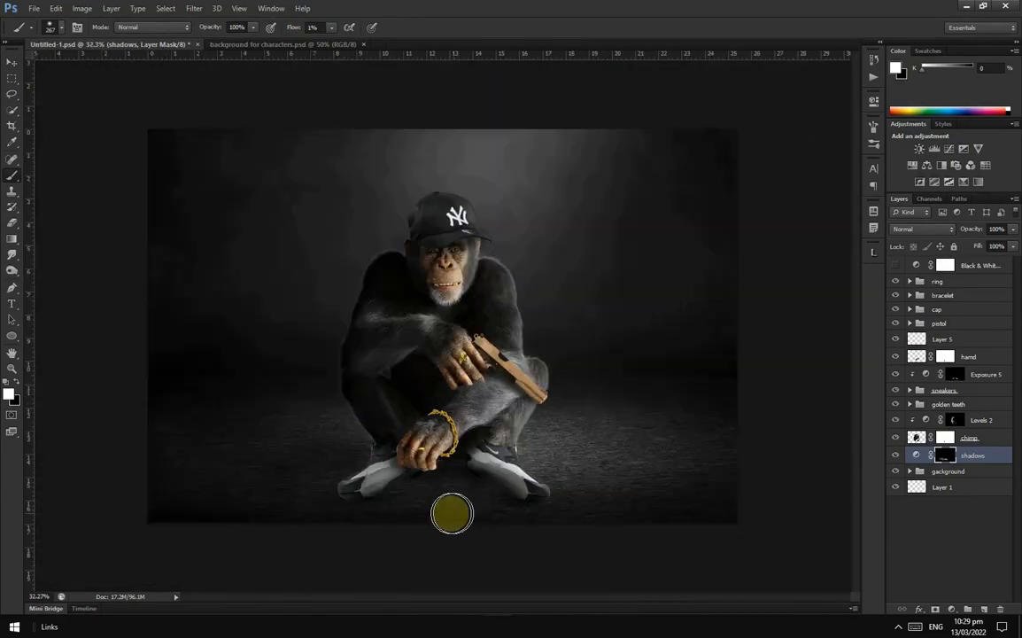
# Step: Extend the soft ground shadow around the sneaker beneath the bare-ringed hand on the shadows mask, painting at 1% flow
pyautogui.scroll(2, 451, 513)
pyautogui.moveTo(336, 496); pyautogui.dragTo(174, 491)
pyautogui.scroll(5, 323, 483)
pyautogui.moveTo(266, 479); pyautogui.dragTo(374, 465)
pyautogui.scroll(5, 345, 482)
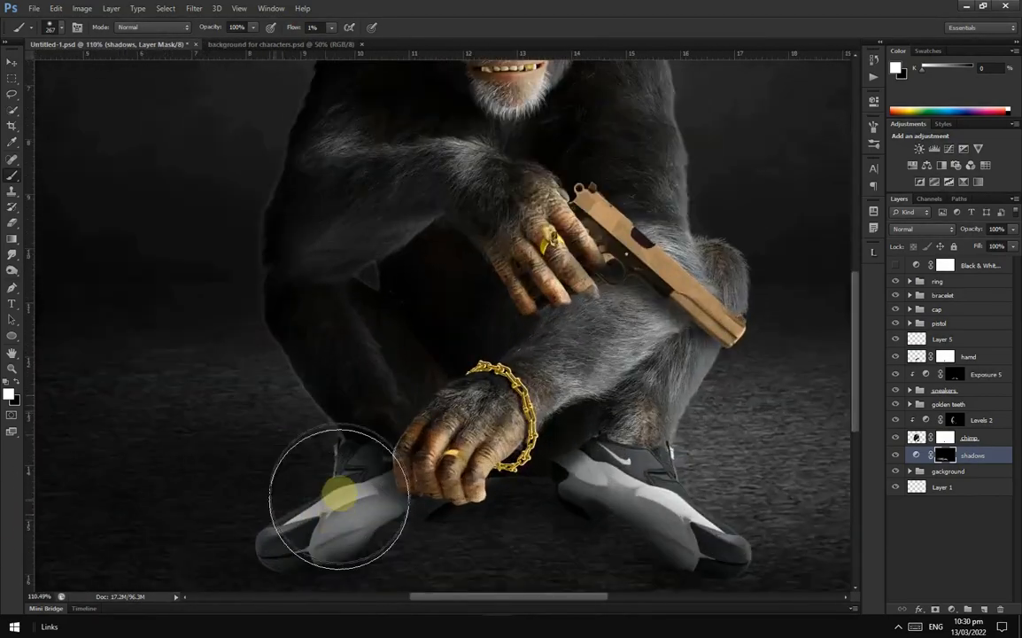
pyautogui.scroll(-8, 262, 532)
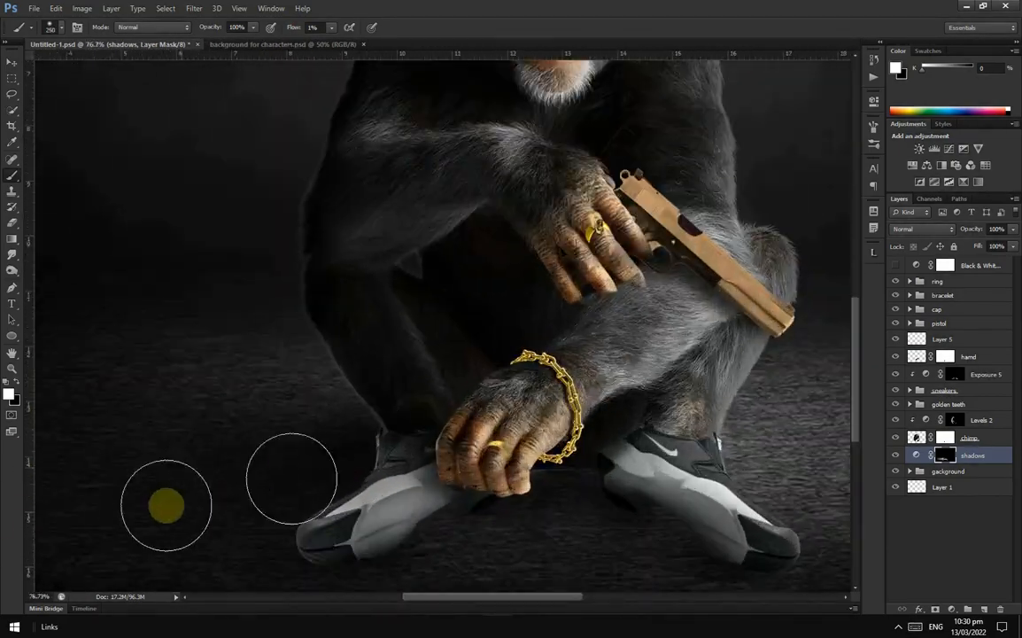
pyautogui.scroll(-2, 301, 505)
pyautogui.scroll(2, 272, 545)
# Step: Move the background group slightly down behind the chimp
pyautogui.click(948, 471)
pyautogui.press('v')
pyautogui.moveTo(505, 434); pyautogui.dragTo(521, 459)
pyautogui.scroll(6, 365, 464)
# Step: Touch up the Exposure 5 mask at the sneaker's ankle and the Levels 2 mask along the lower leg's edge with the brush
pyautogui.click(954, 374)
pyautogui.press('b')
pyautogui.scroll(4, 359, 466)
pyautogui.rightClick(397, 412)
pyautogui.moveTo(377, 414)
pyautogui.mouseDown()
pyautogui.moveTo(369, 464)
pyautogui.moveTo(363, 440)
pyautogui.mouseUp()
pyautogui.click(955, 420)
pyautogui.scroll(2, 387, 419)
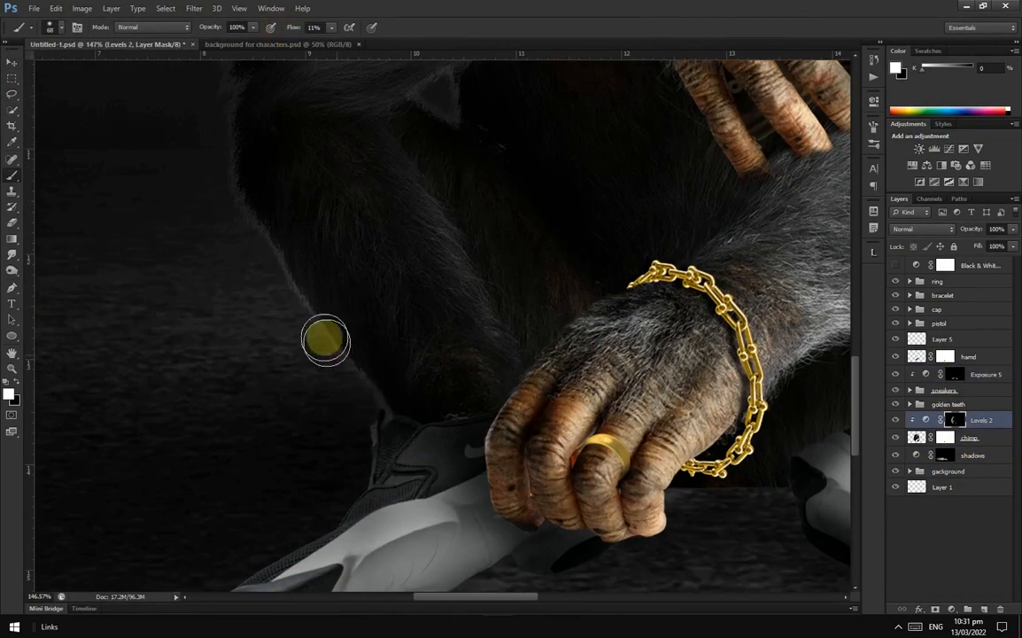
# Step: Select the ring group and save the document
pyautogui.scroll(-15, 404, 449)
pyautogui.press('v')
pyautogui.click(953, 280)
pyautogui.hotkey('ctrl', 's')
pyautogui.scroll(3, 496, 439)
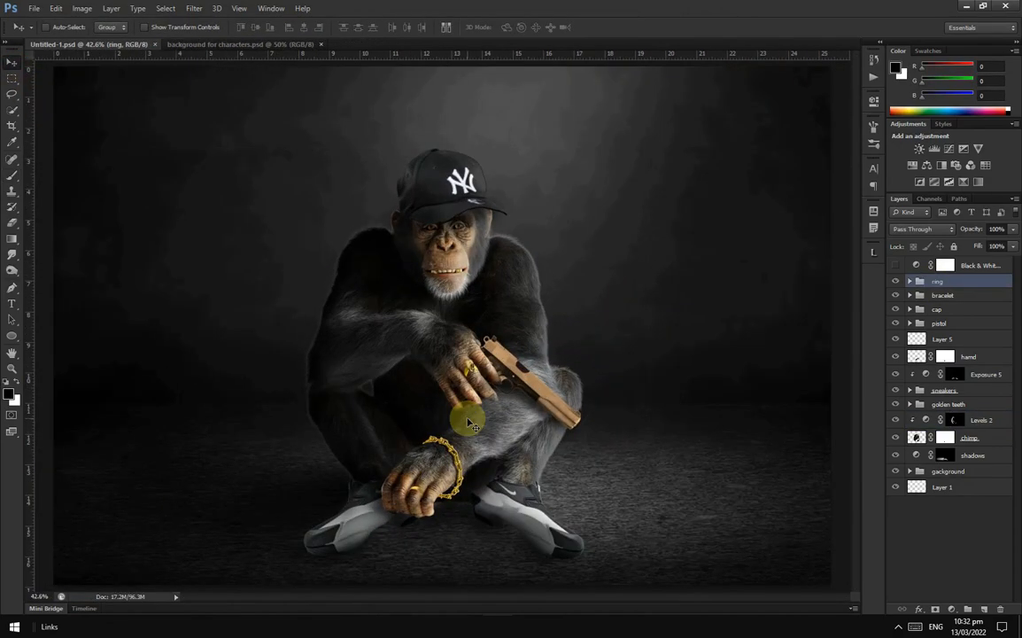
# Step: Expand the cap group and target its Exposure adjustment mask for brush painting
pyautogui.click(909, 309)
pyautogui.click(965, 341)
pyautogui.press('b')
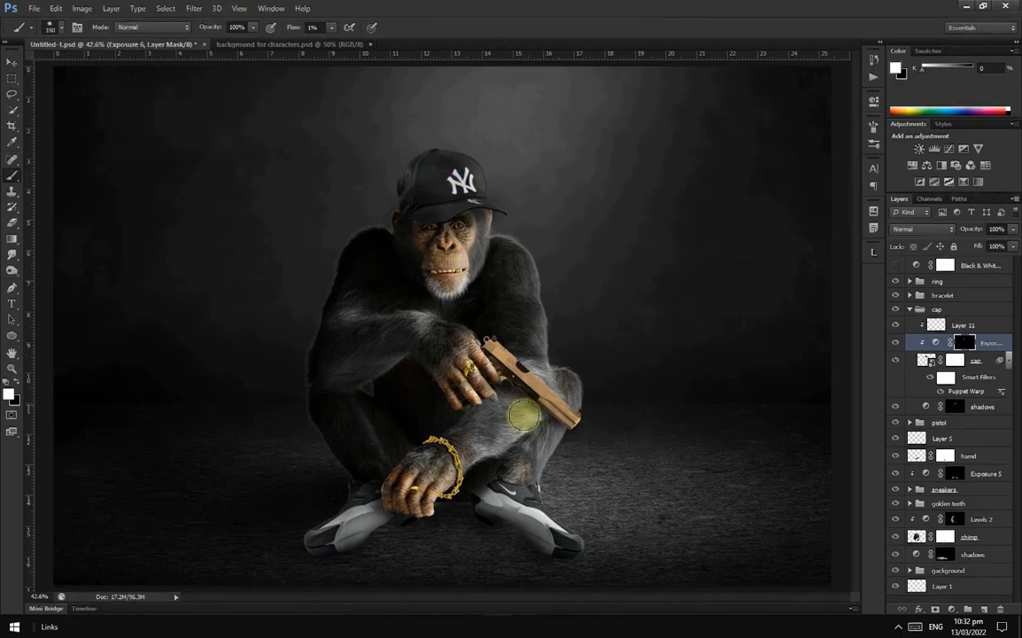